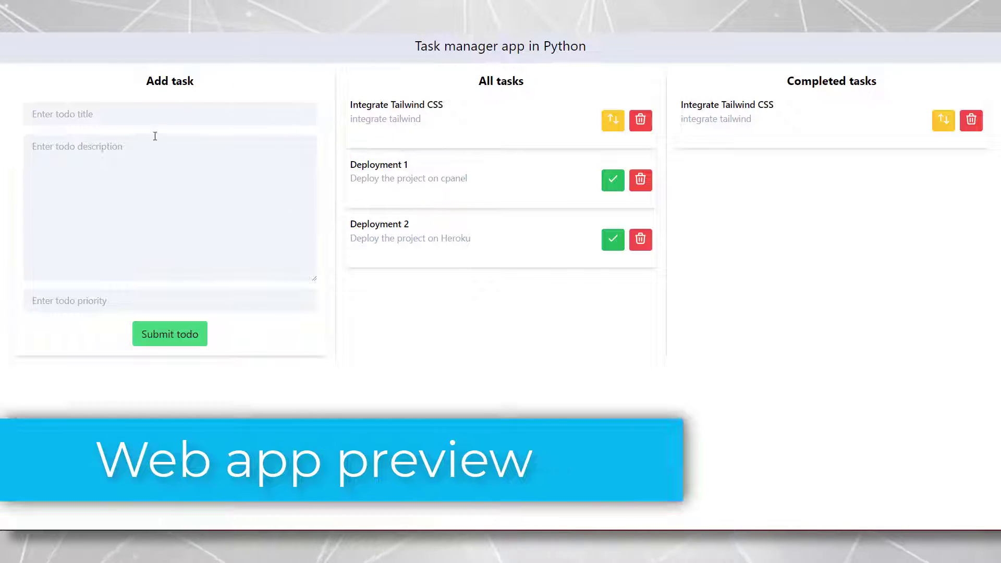
# Submit a todo titled 'add todo' with description 'added todo' and priority 2
pyautogui.click(116, 110)
pyautogui.click(123, 209)
pyautogui.click(103, 298)
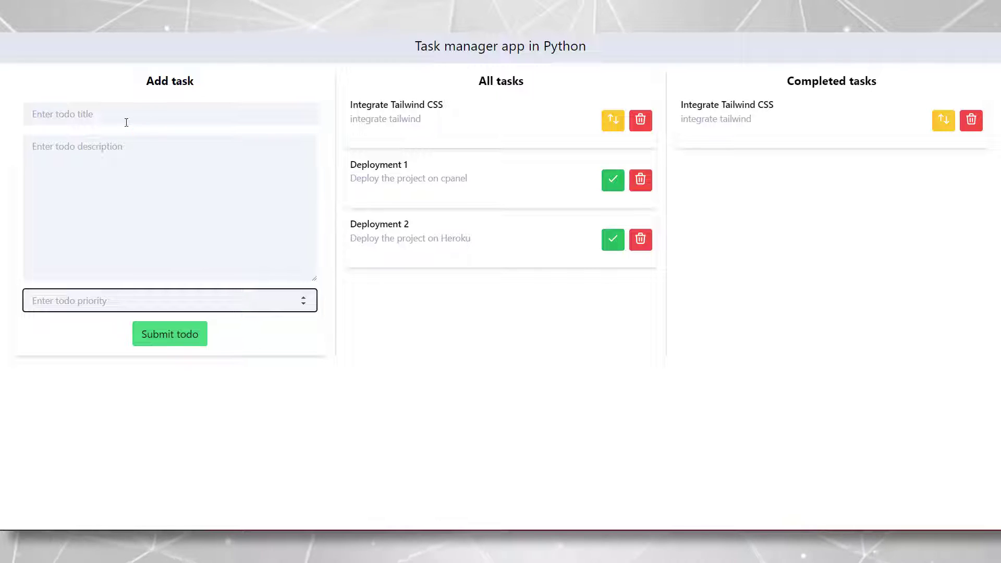
pyautogui.click(126, 122)
pyautogui.write('add todo')
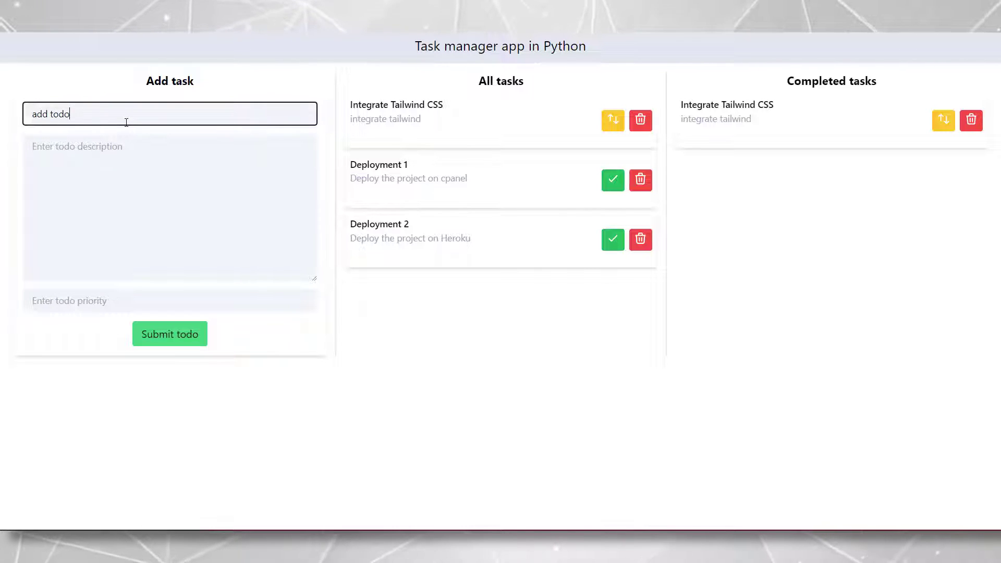
pyautogui.click(134, 190)
pyautogui.write('added')
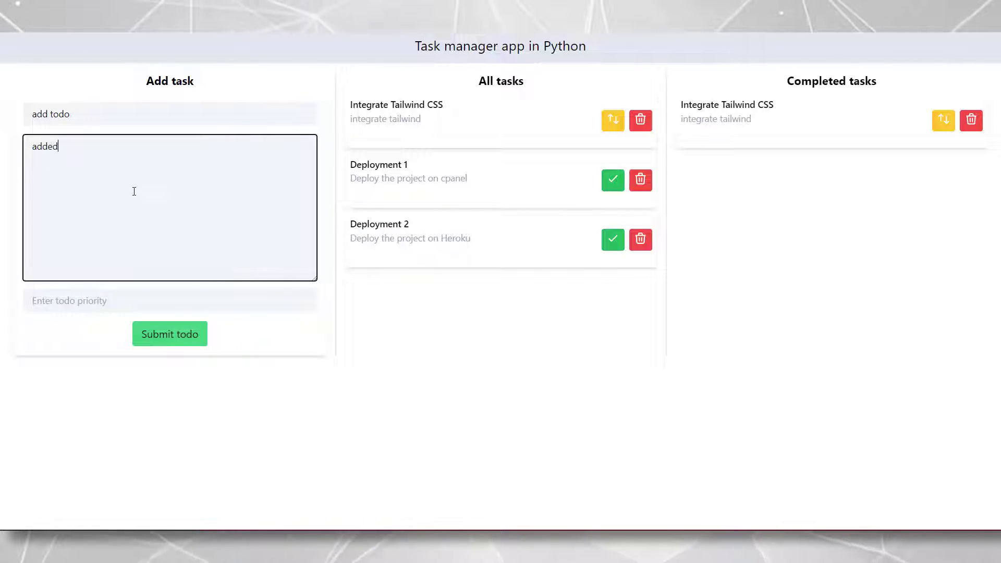
pyautogui.write(' todo')
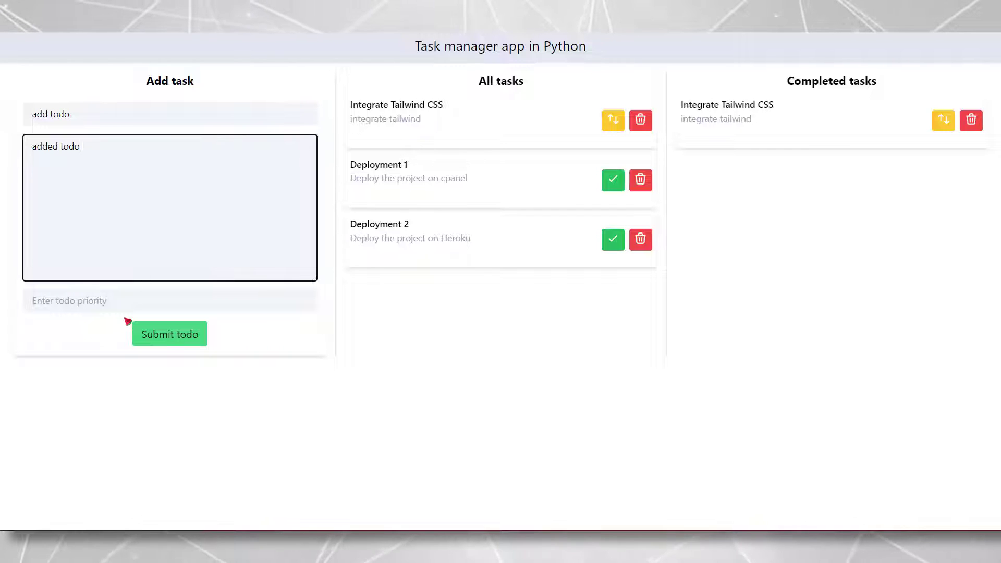
pyautogui.click(118, 307)
pyautogui.write('2')
pyautogui.click(166, 343)
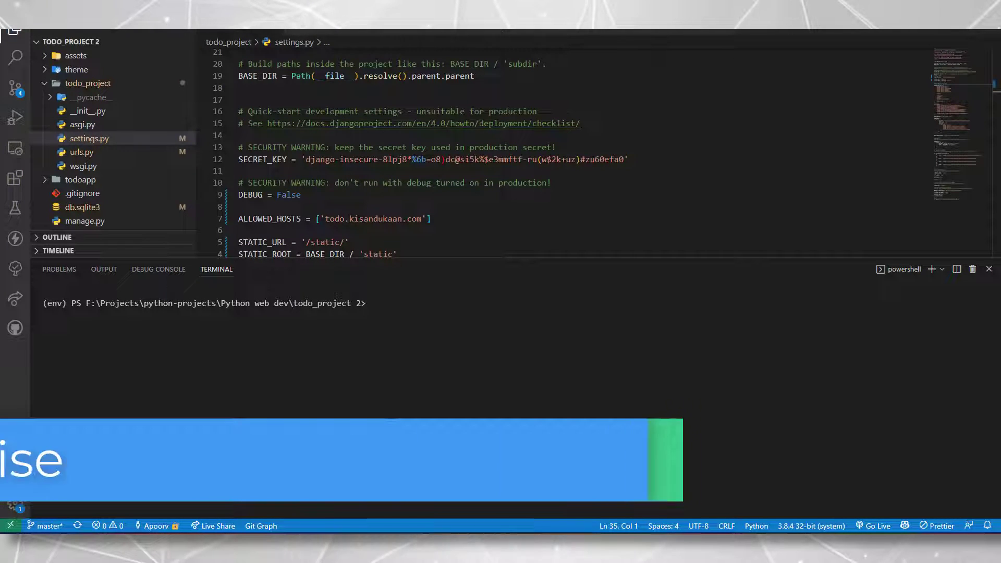
# Install whitenoise by running pip install whitenoise in the terminal
pyautogui.write('pip install')
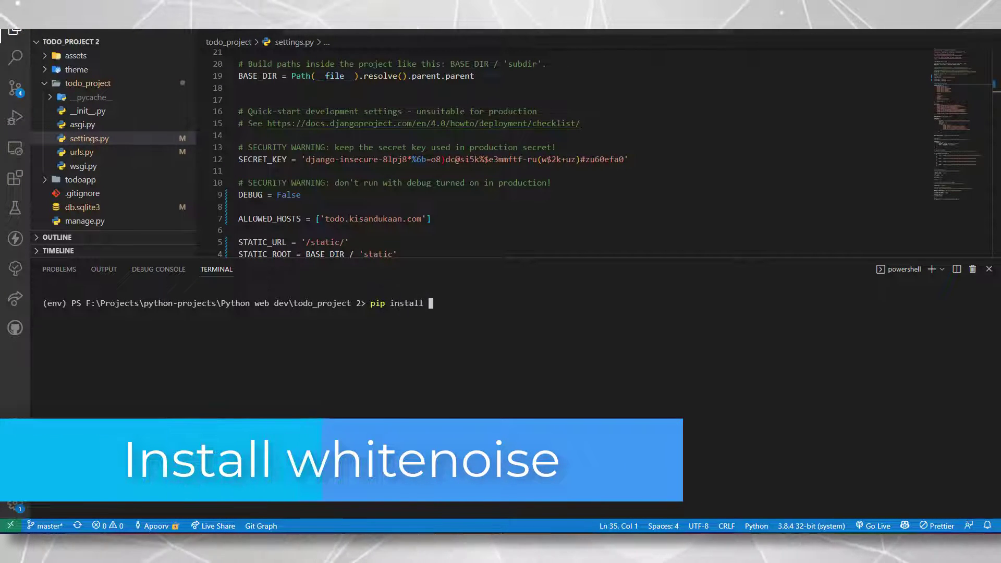
pyautogui.write(' whitenoise')
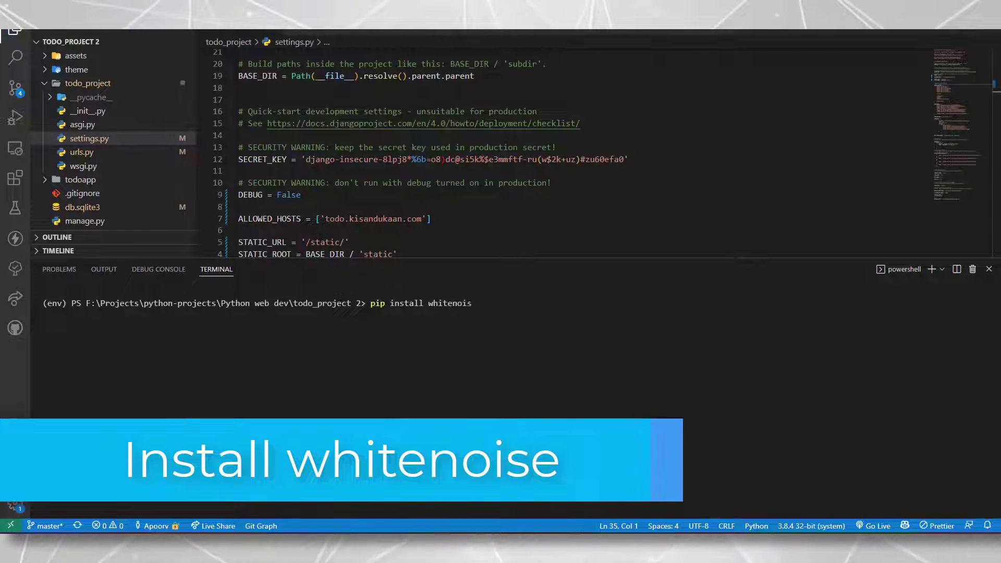
pyautogui.press('Return')
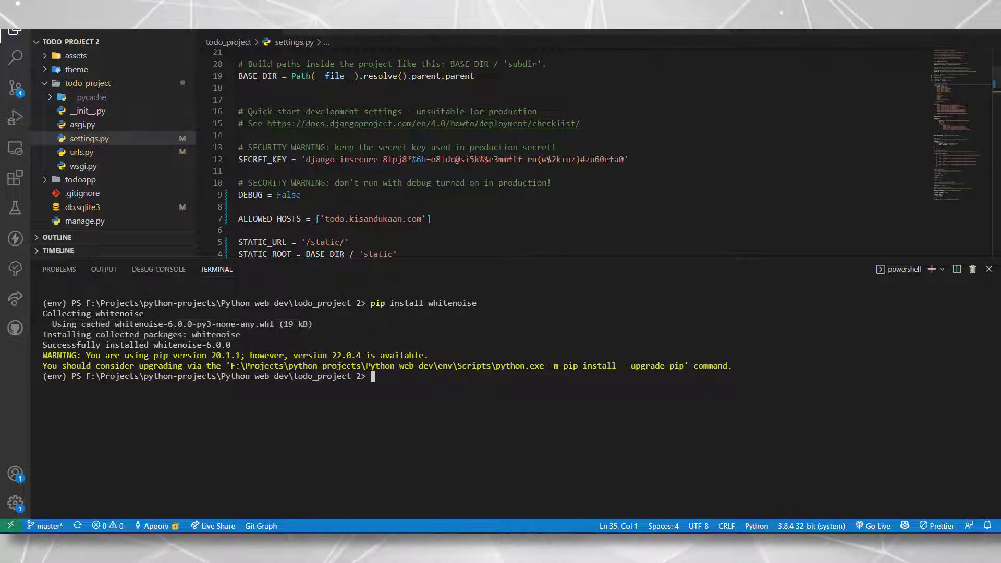
pyautogui.scroll(-3, 563, 151)
pyautogui.moveTo(380, 256); pyautogui.dragTo(380, 395)
pyautogui.scroll(-8, 563, 219)
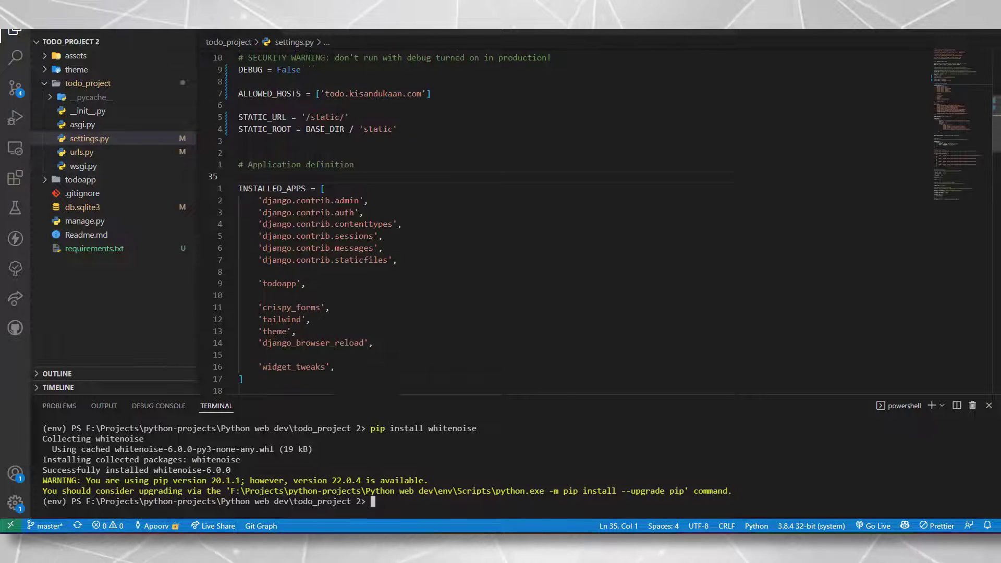
# Add WhiteNoiseMiddleware after SecurityMiddleware under a '# Whitenoise middleware' comment and save settings.py
pyautogui.click(489, 164)
pyautogui.press('Return')
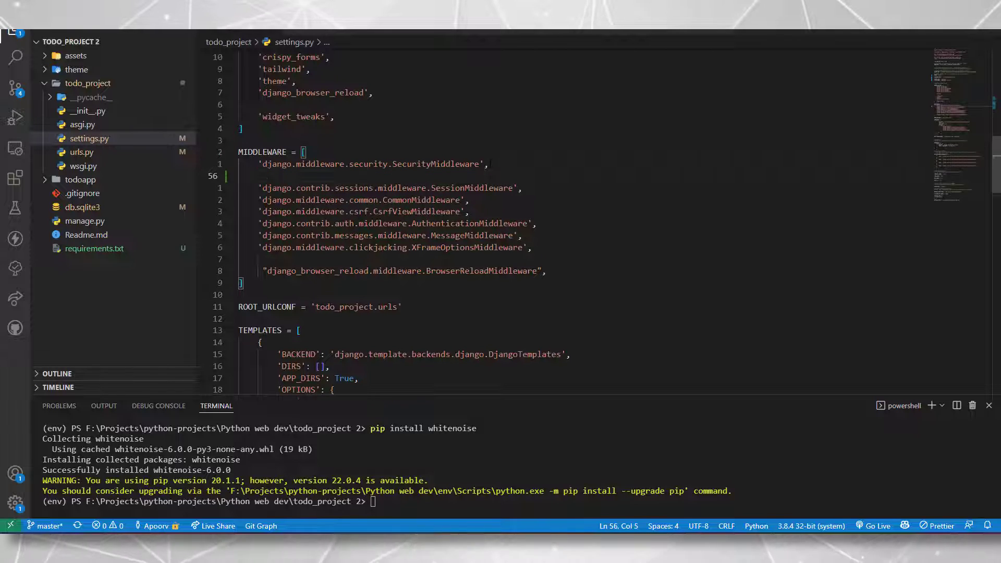
pyautogui.write('"whitenoise.middleware.WhiteNoiseMiddleware",')
pyautogui.press('Home')
pyautogui.press('Return')
pyautogui.press('Return')
pyautogui.press('Up')
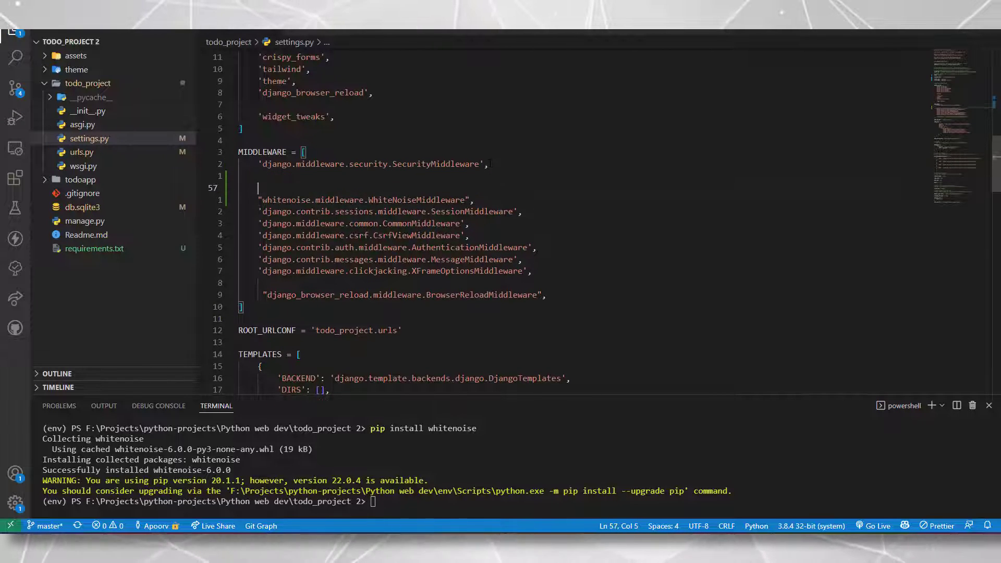
pyautogui.write('Whiten')
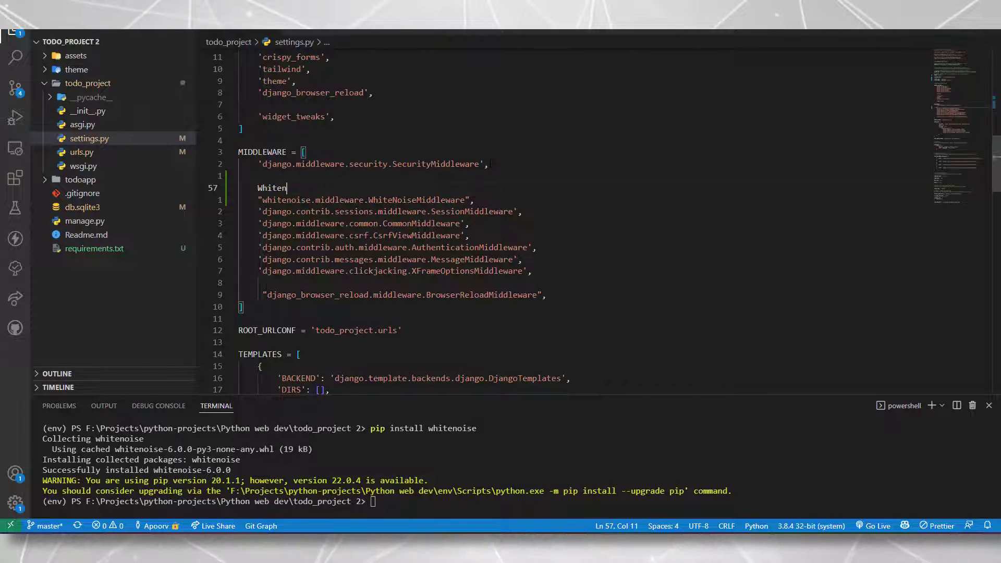
pyautogui.write('oise middleware')
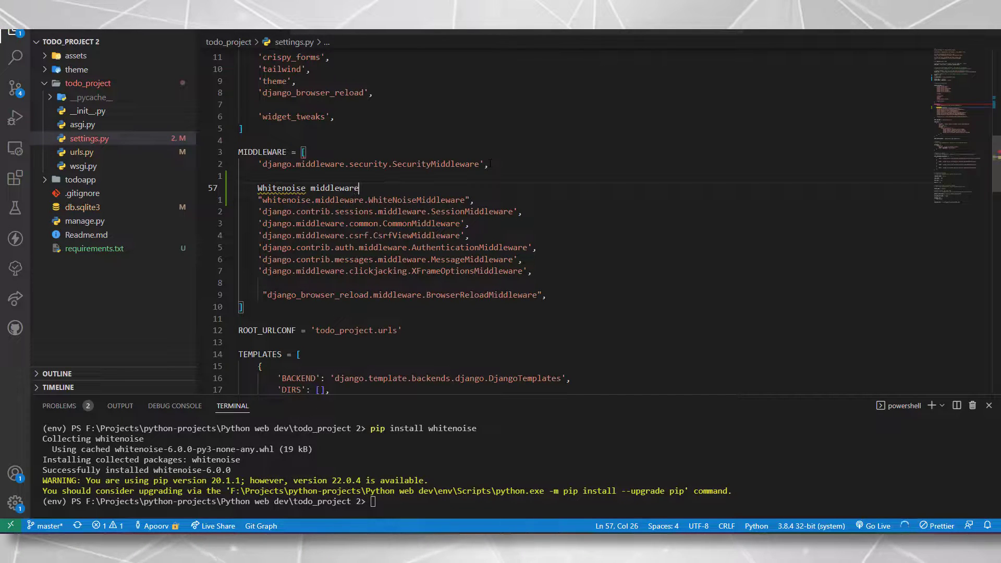
pyautogui.hotkey('ctrl', '/')
pyautogui.hotkey('ctrl', 's')
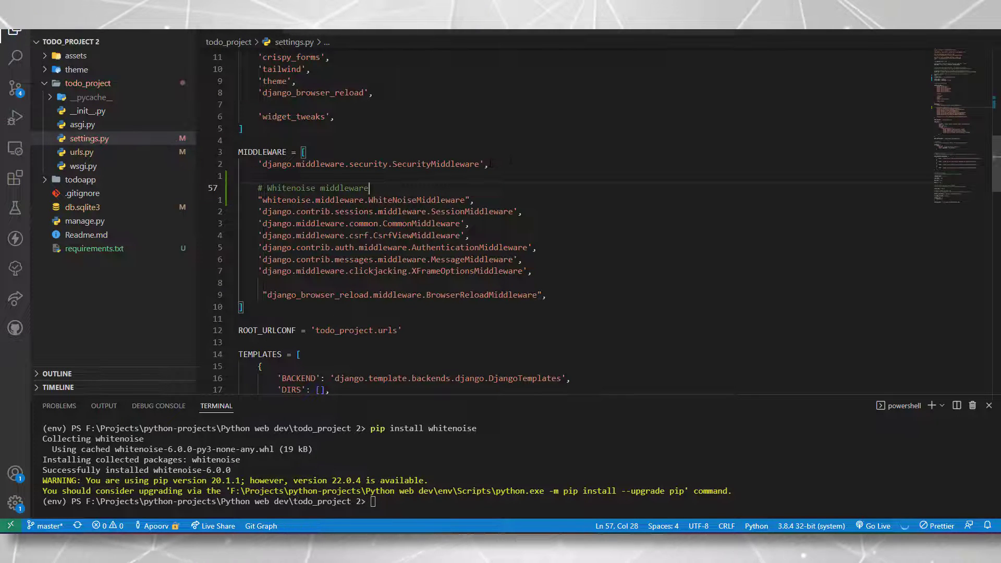
pyautogui.click(478, 200)
pyautogui.press('Return')
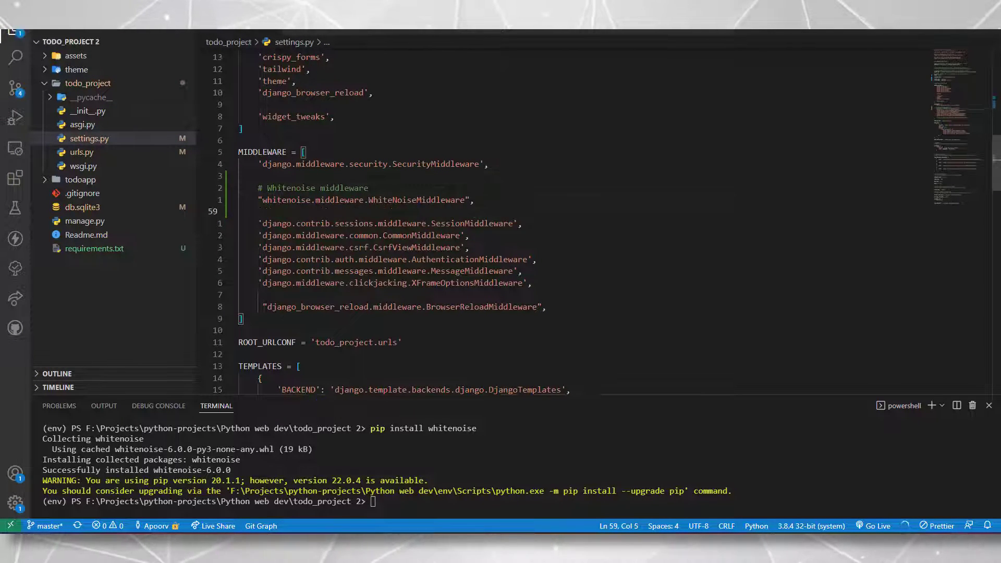
pyautogui.click(369, 189)
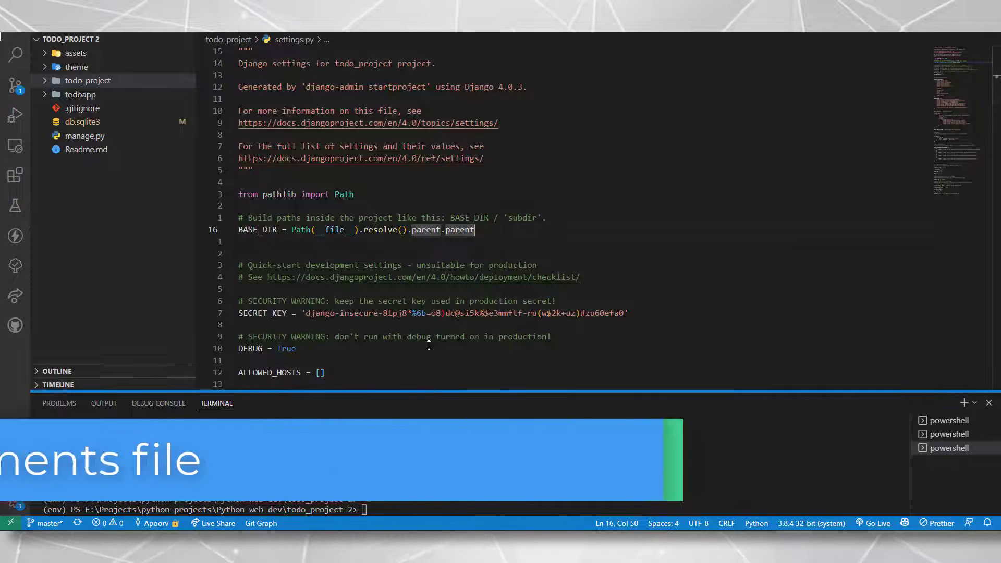
# Run pip freeze > requirements.txt in the enlarged terminal panel
pyautogui.moveTo(429, 395); pyautogui.dragTo(427, 194)
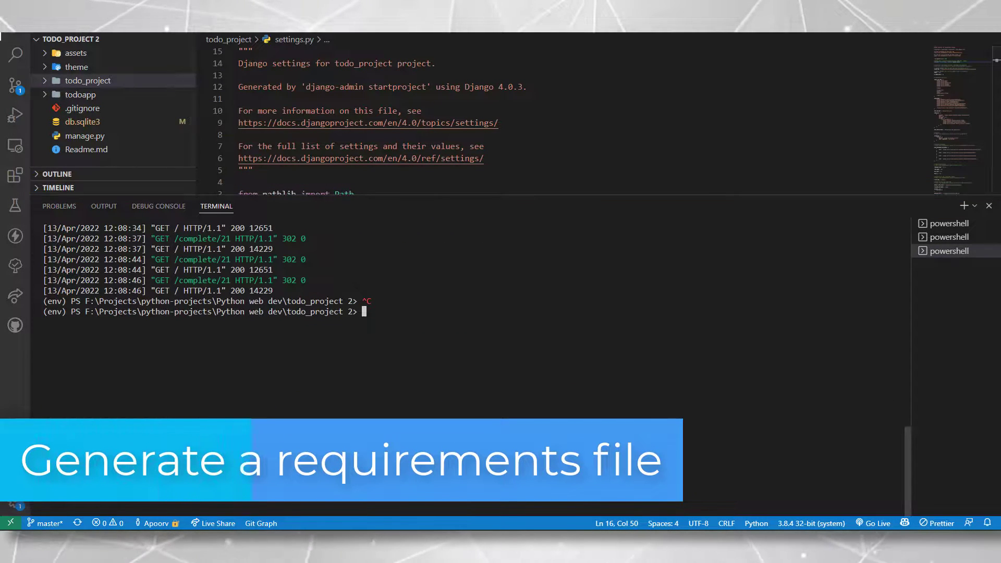
pyautogui.write('hon web dev\\todo_')
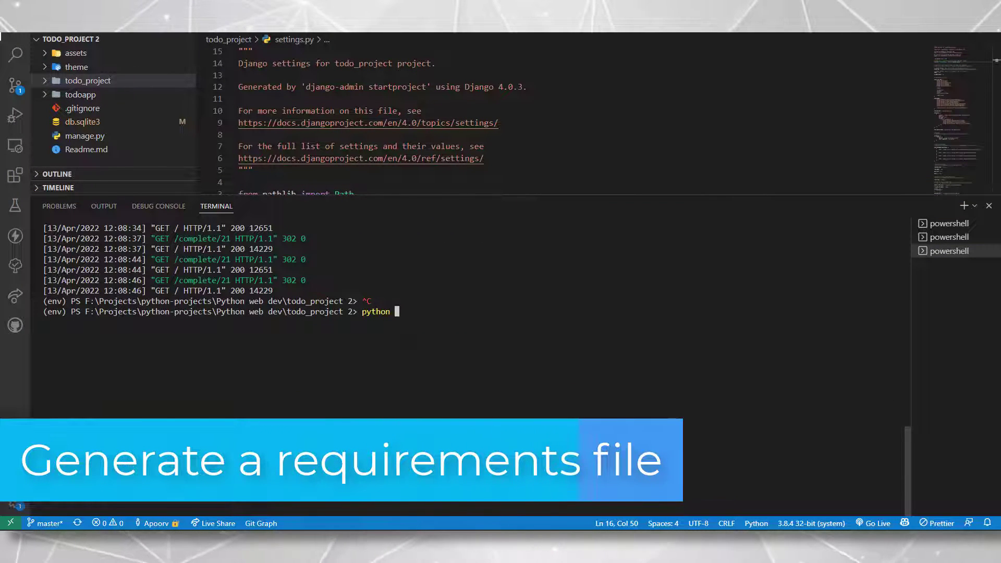
pyautogui.write('project 2> pip freez')
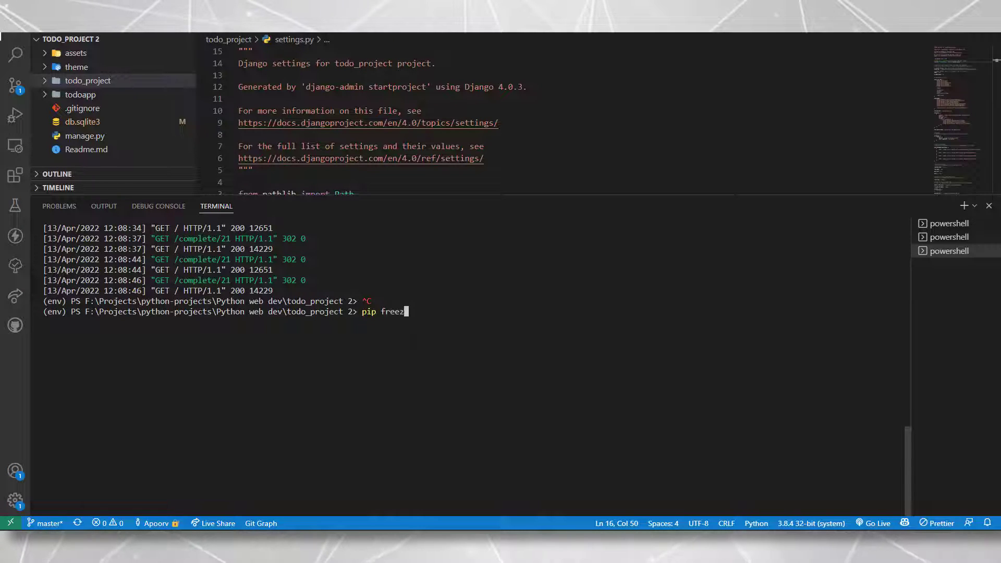
pyautogui.write('e >require')
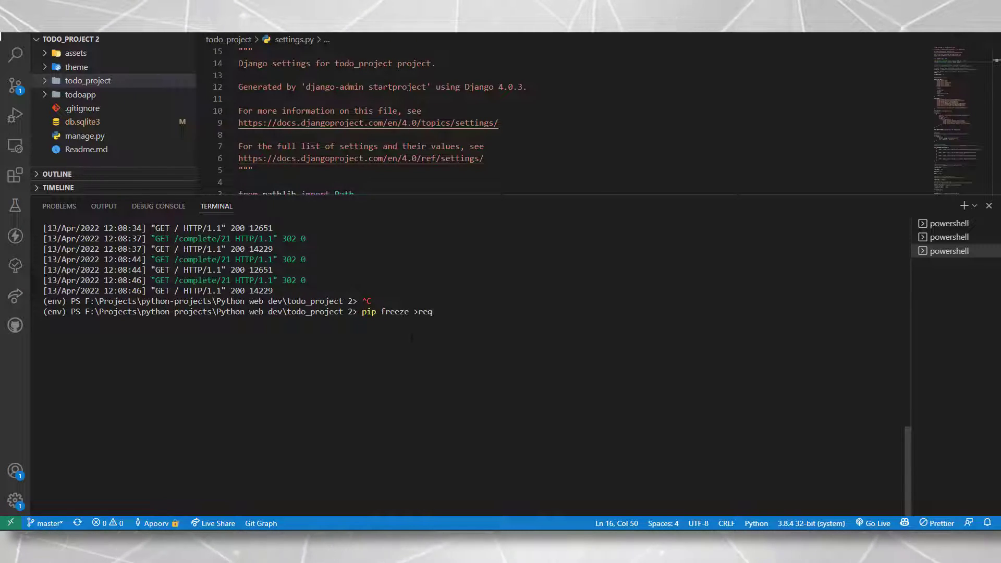
pyautogui.write('ments')
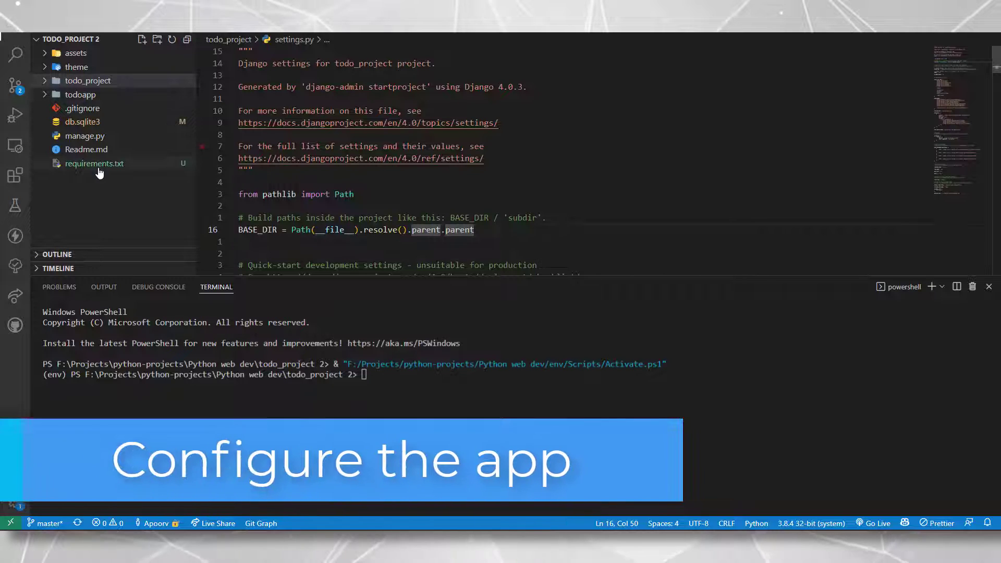
# Check the contents of requirements.txt, then return to settings.py
pyautogui.click(94, 164)
pyautogui.scroll(-5, 594, 156)
pyautogui.scroll(6, 594, 156)
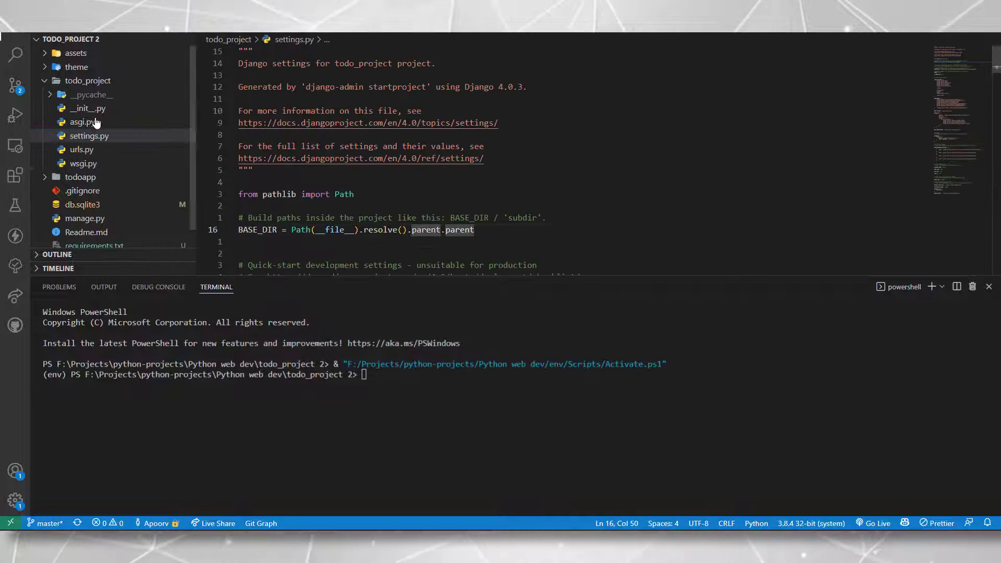
pyautogui.click(76, 81)
pyautogui.click(527, 86)
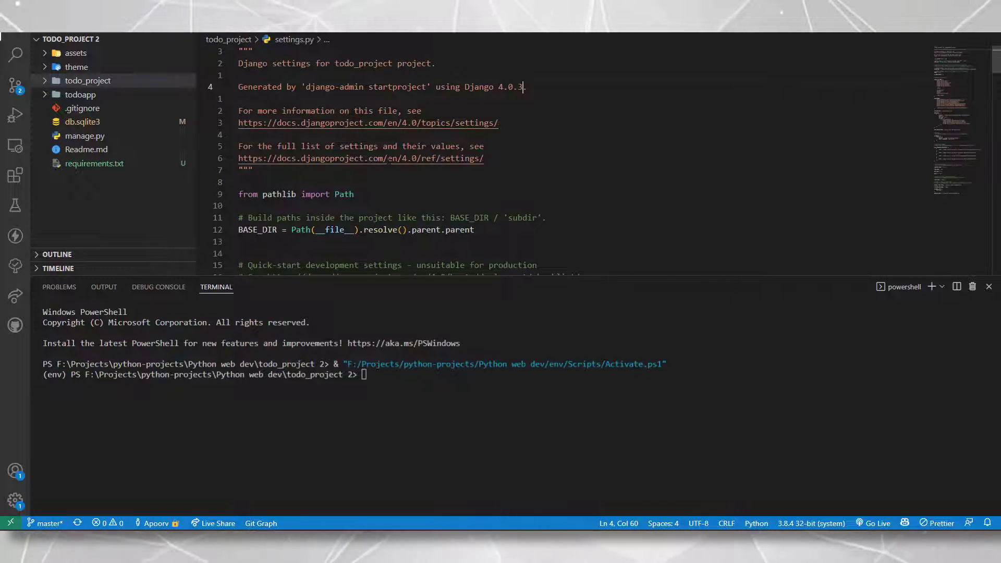
# Set DEBUG = False and ALLOWED_HOSTS to 'todo.kisandukaan.com' in settings.py, and save
pyautogui.moveTo(408, 275); pyautogui.dragTo(408, 467)
pyautogui.scroll(-6, 521, 250)
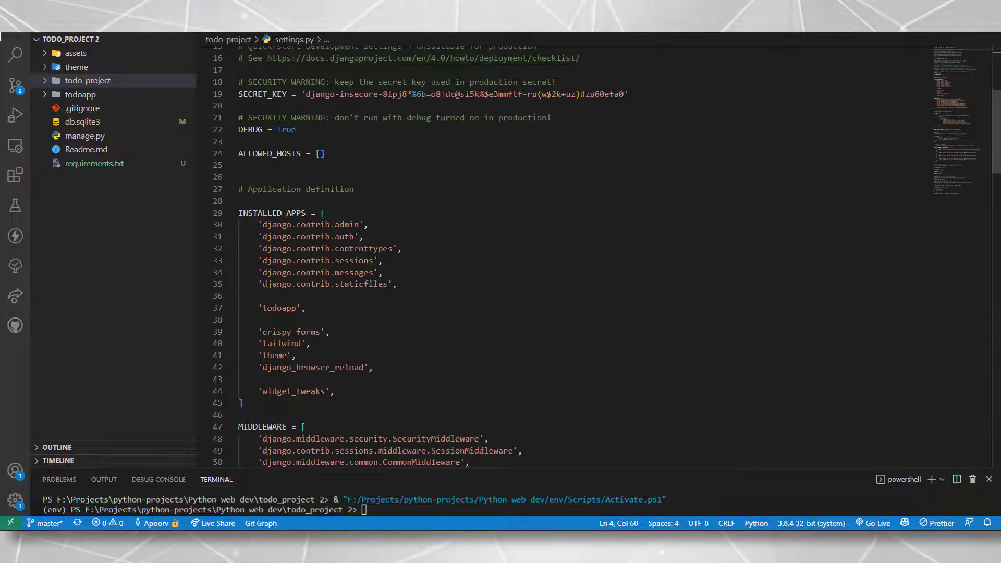
pyautogui.click(325, 153)
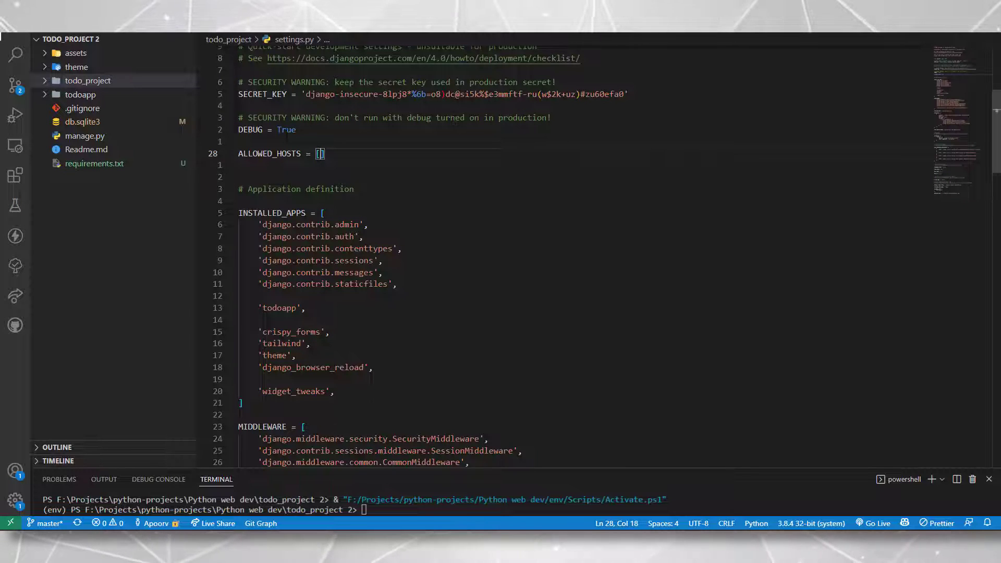
pyautogui.doubleClick(286, 129)
pyautogui.write('False')
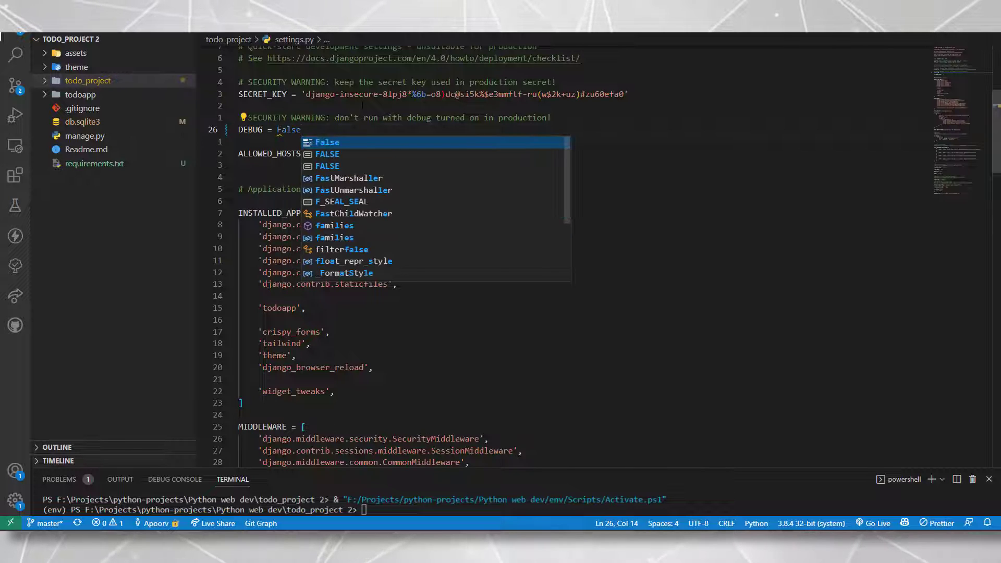
pyautogui.press('Escape')
pyautogui.press('Down')
pyautogui.press('Down')
pyautogui.press('End')
pyautogui.press('Left')
pyautogui.write("'")
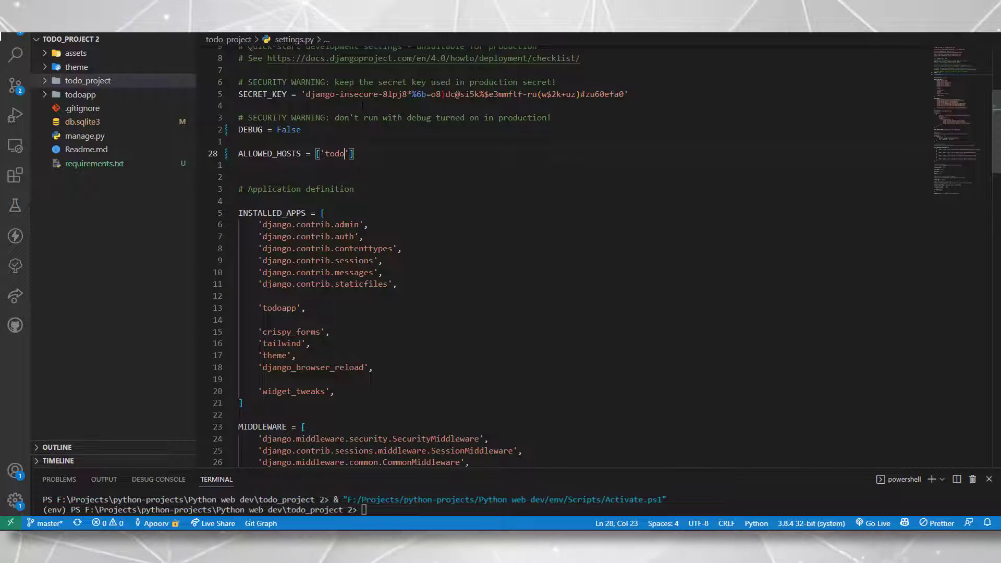
pyautogui.write('todo.kisandukaan.com')
pyautogui.press('End')
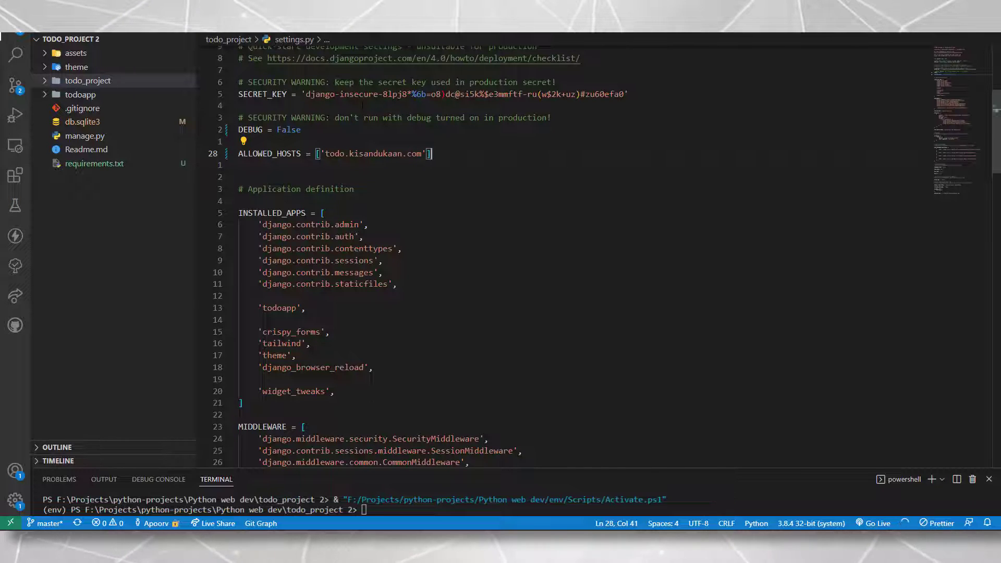
pyautogui.hotkey('ctrl', 's')
# Add STATIC_URL = '/static/' and STATIC_ROOT = BASE_DIR / 'static' below ALLOWED_HOSTS
pyautogui.press('Return')
pyautogui.press('Return')
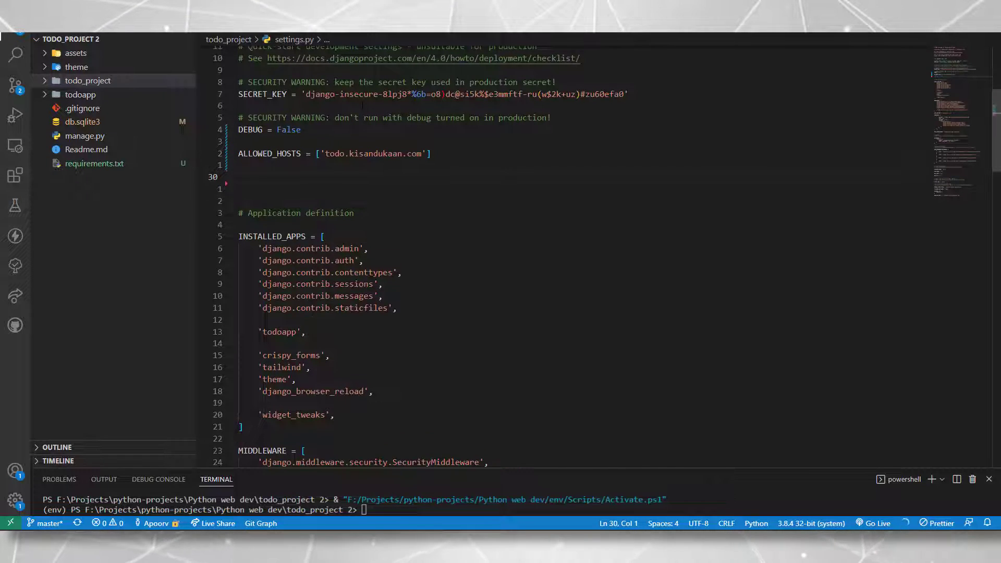
pyautogui.write('STATIC_')
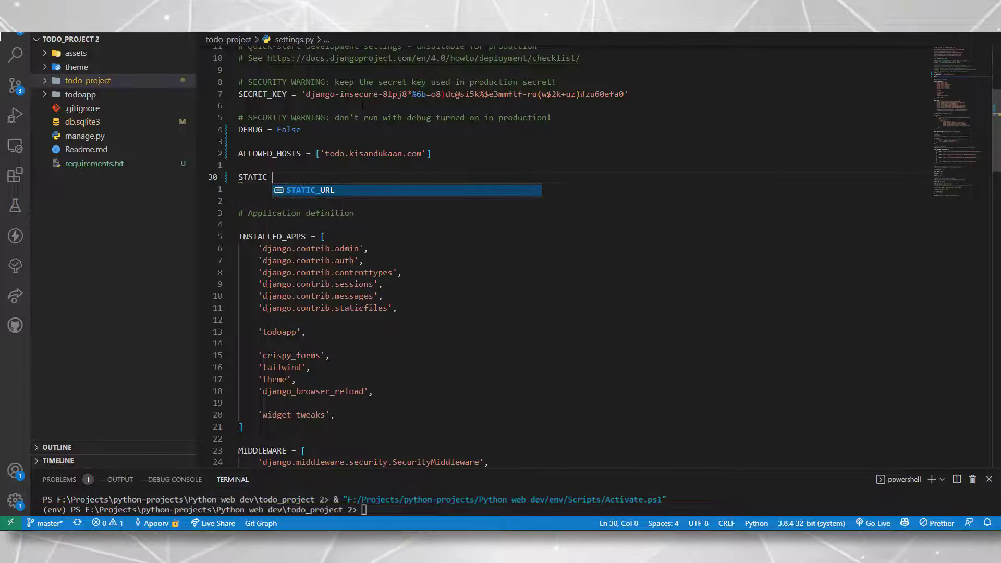
pyautogui.write('URL = ')
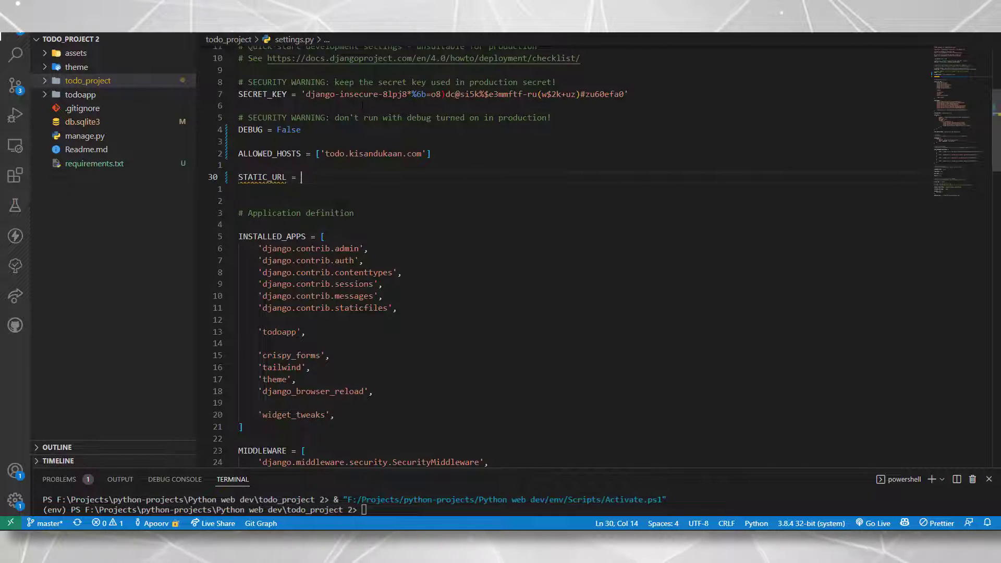
pyautogui.write("'/static/'")
pyautogui.press('Return')
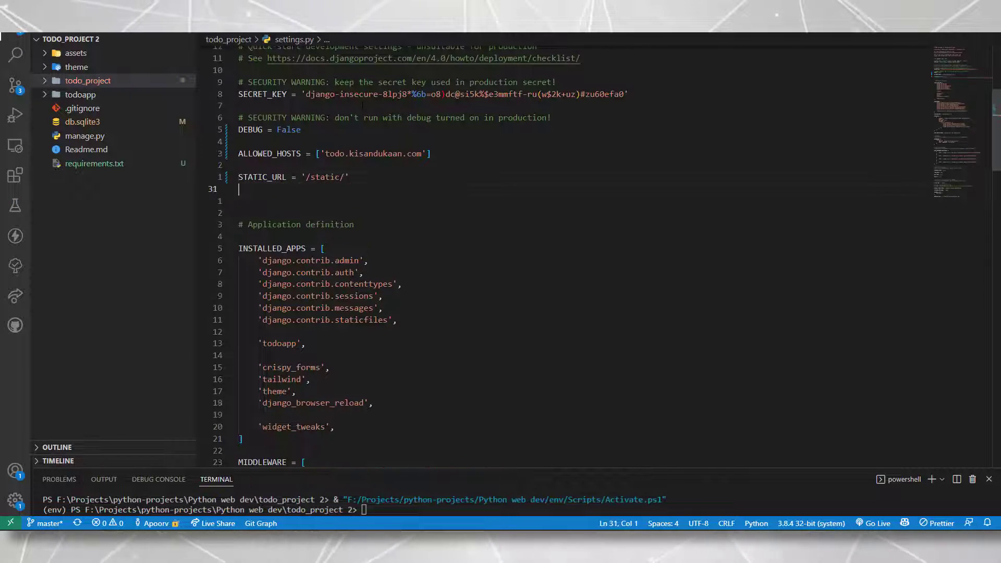
pyautogui.write('STATIC_')
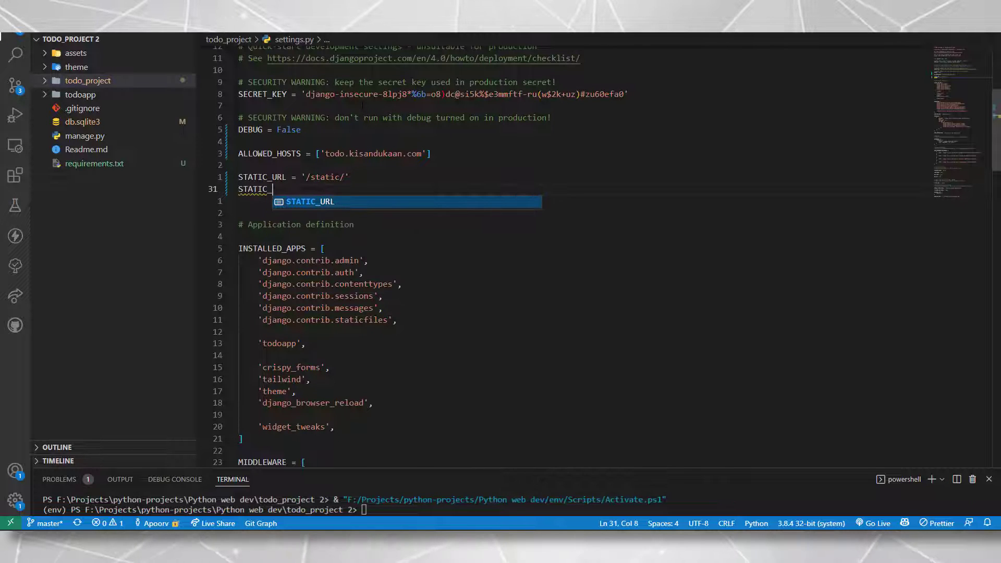
pyautogui.write('ROOT =')
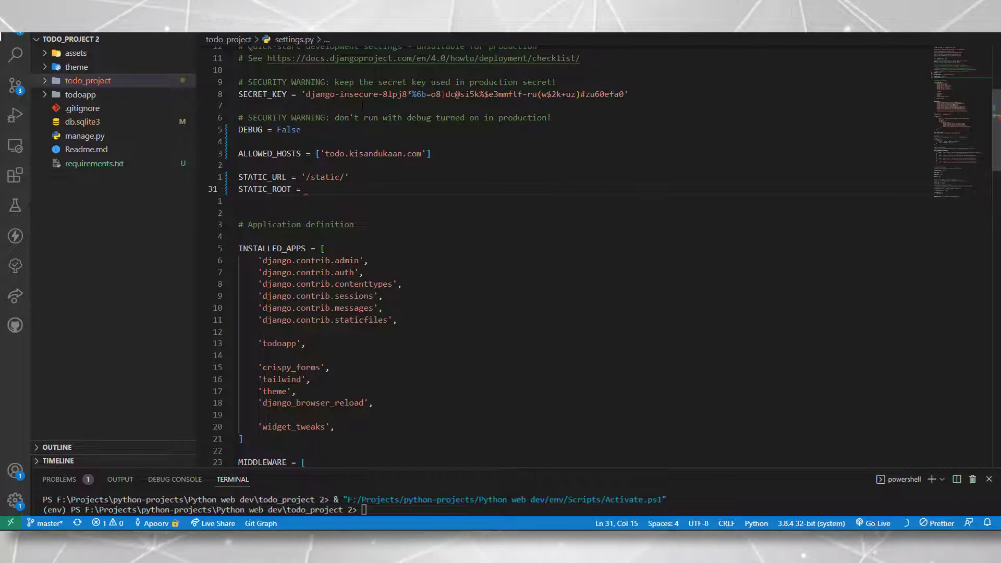
pyautogui.press('Tab')
pyautogui.press('Left')
pyautogui.press('Left')
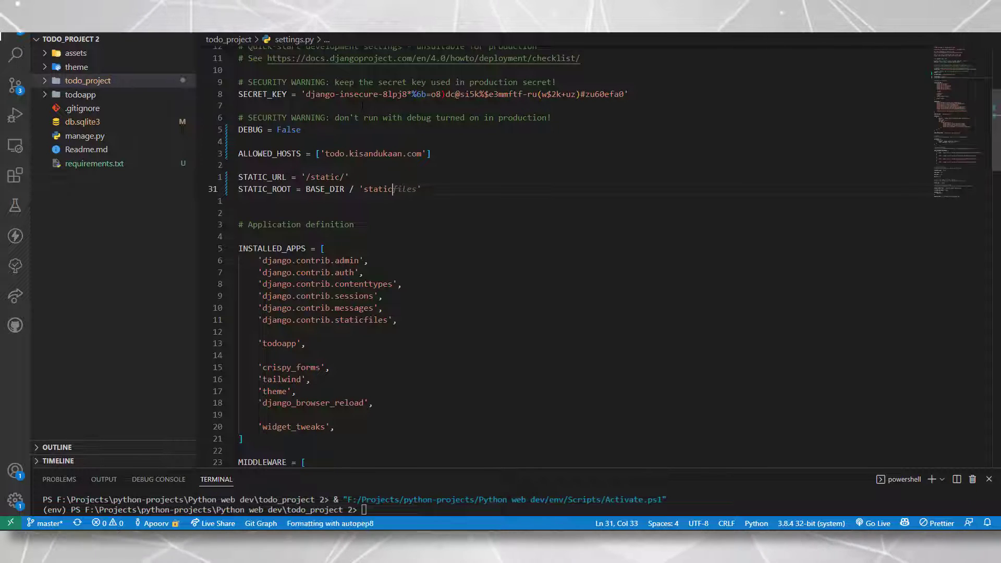
pyautogui.hotkey('ctrl', 'Delete')
pyautogui.press('Down')
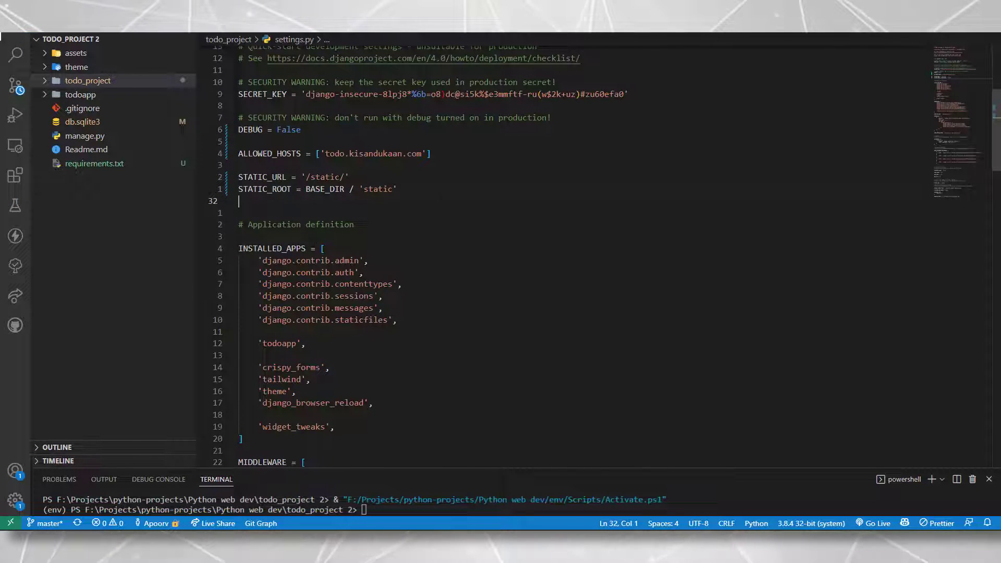
pyautogui.hotkey('shift', 'Up')
pyautogui.hotkey('shift', 'Up')
pyautogui.press('Down')
pyautogui.press('Down')
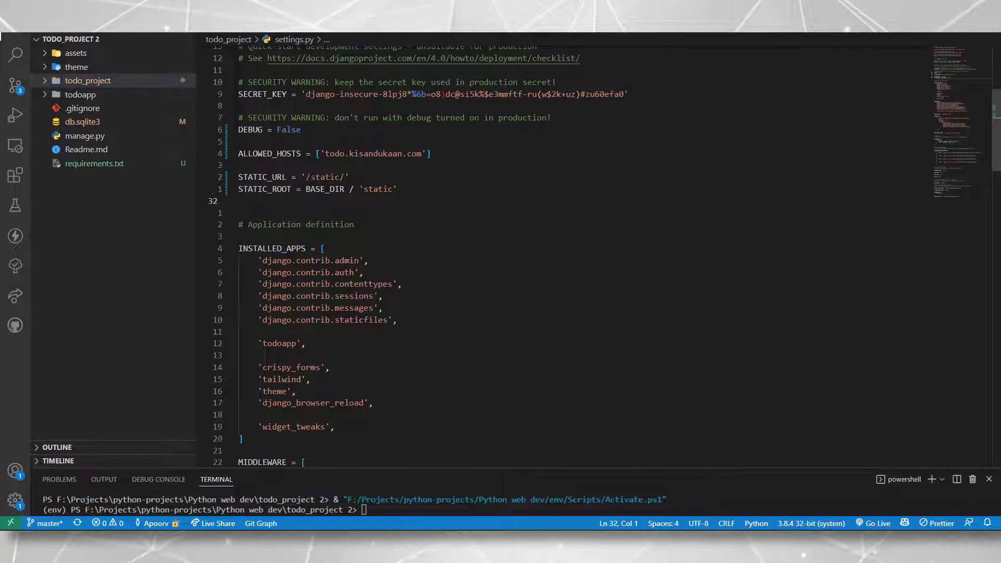
pyautogui.click(320, 177)
pyautogui.click(385, 210)
# Select the '+ static(settings.STATIC_URL, document_root=settings.STATIC_ROOT)' line in the Django docs
pyautogui.scroll(6, 386, 210)
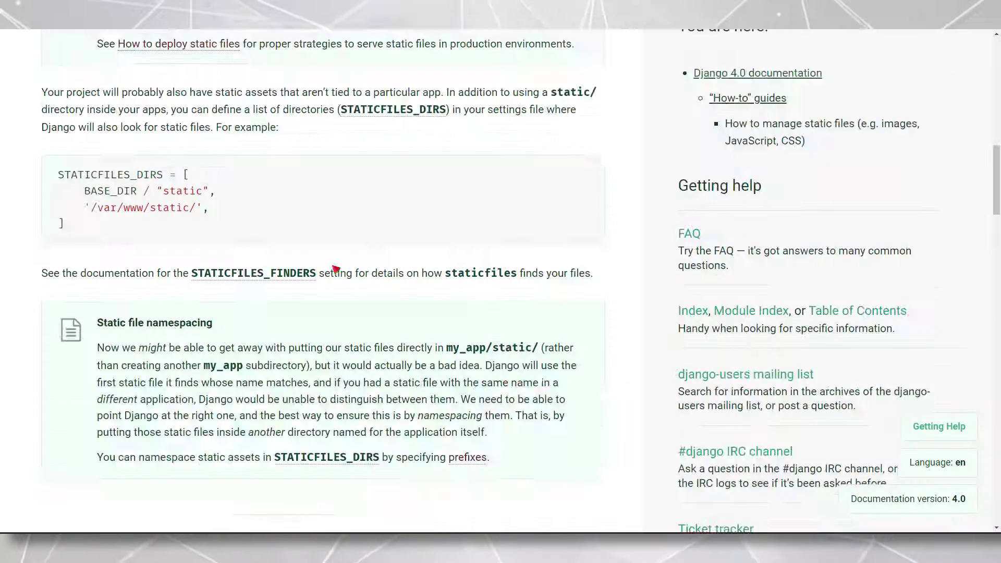
pyautogui.scroll(-10, 499, 296)
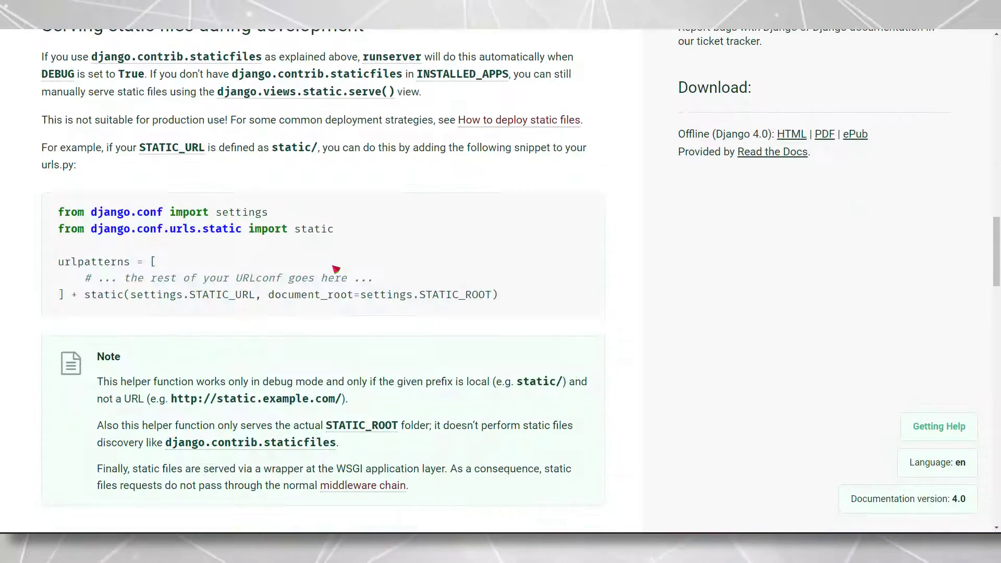
pyautogui.moveTo(496, 295); pyautogui.dragTo(75, 301)
pyautogui.hotkey('ctrl', 'c')
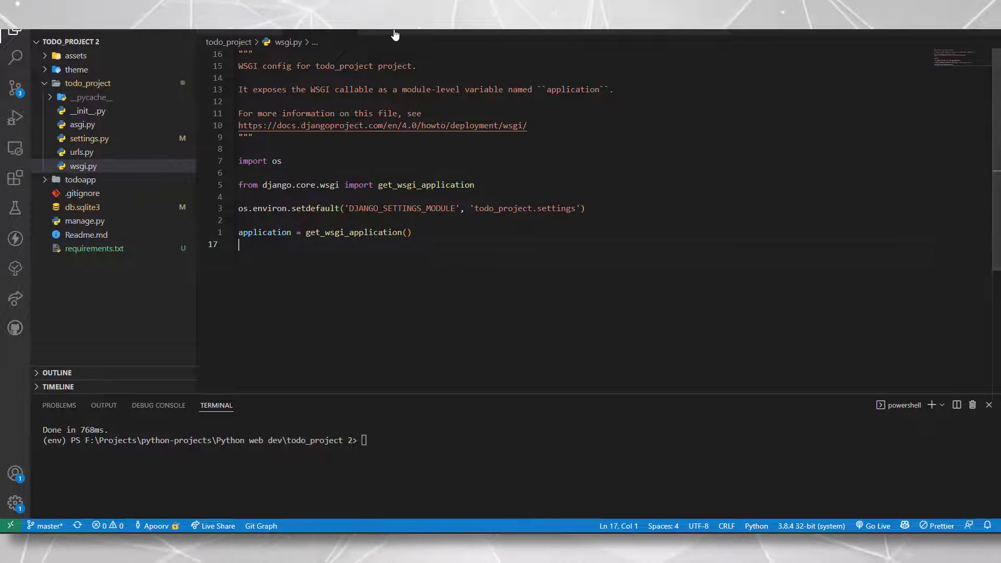
# Append + static(settings.STATIC_URL, document_root=settings.STATIC_ROOT) to urlpatterns in urls.py
pyautogui.click(401, 35)
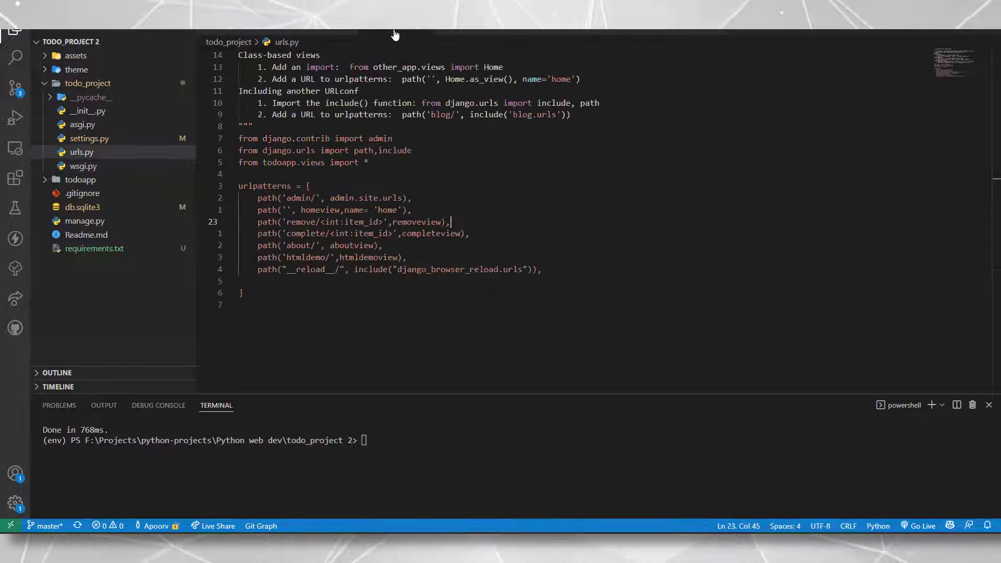
pyautogui.click(276, 293)
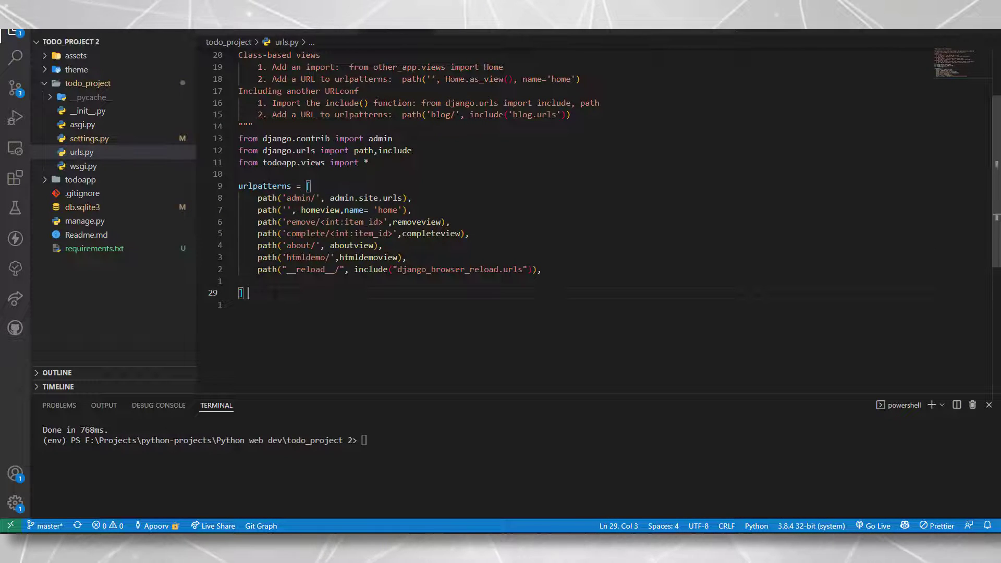
pyautogui.hotkey('ctrl', 'v')
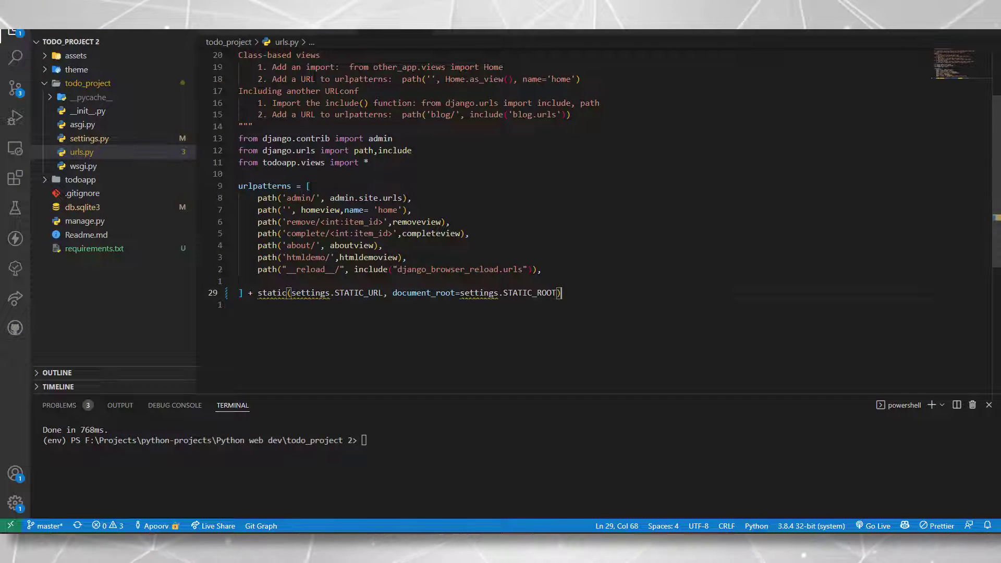
pyautogui.hotkey('alt', 'Tab')
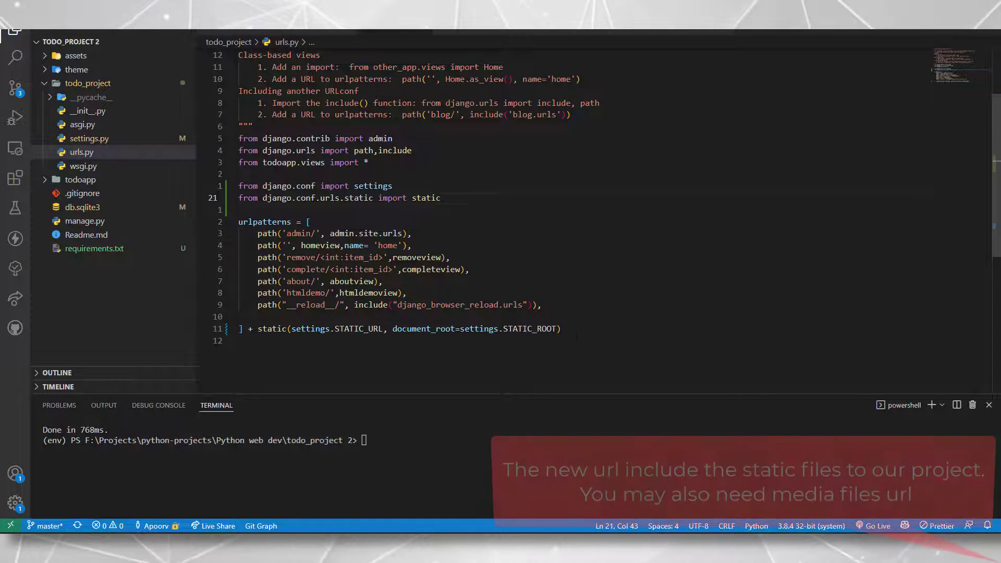
pyautogui.moveTo(243, 341); pyautogui.dragTo(231, 36)
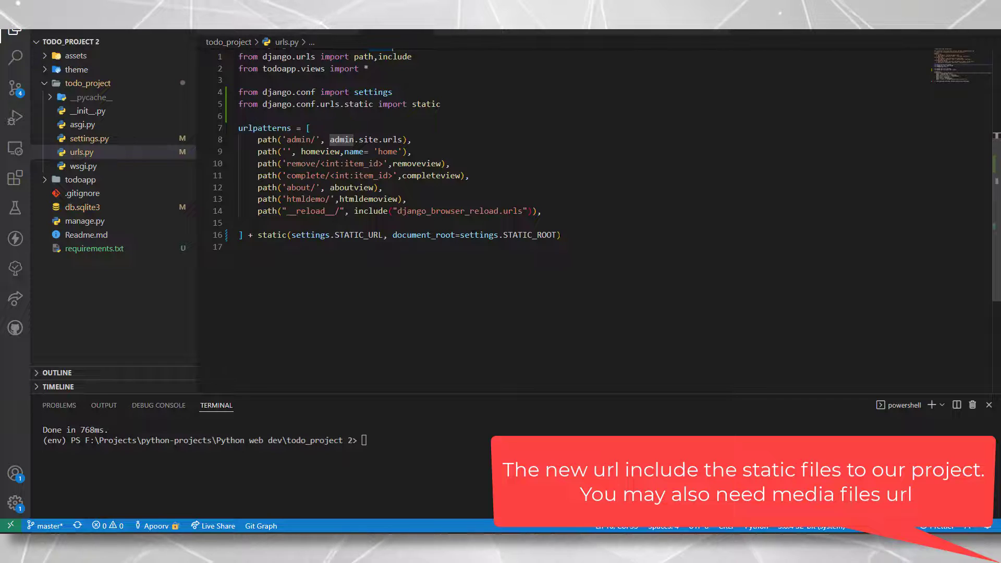
pyautogui.moveTo(561, 234); pyautogui.dragTo(249, 235)
pyautogui.click(239, 247)
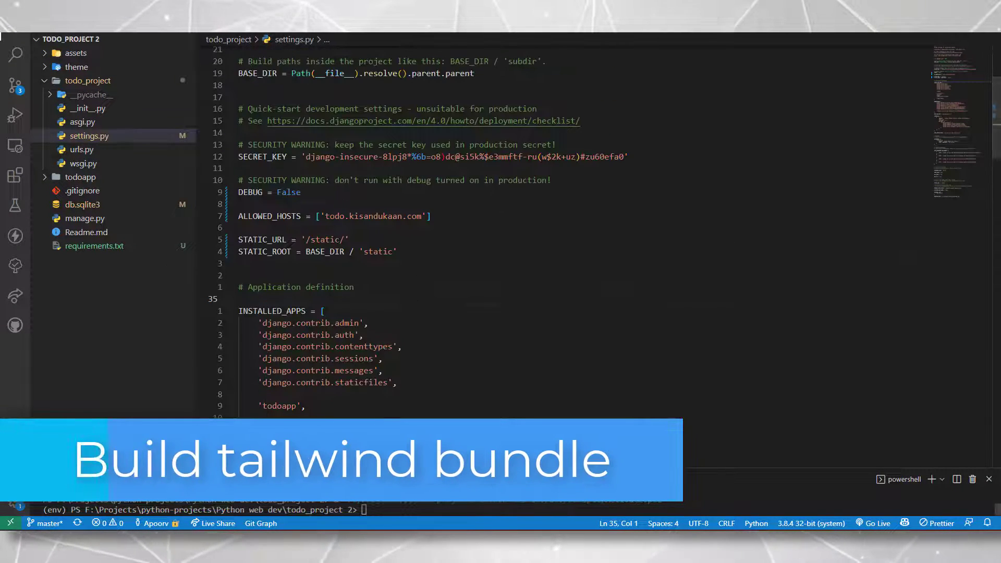
# Run python manage.py tailwind build and watch it write the minified static/css/dist/styles.css
pyautogui.write('ython')
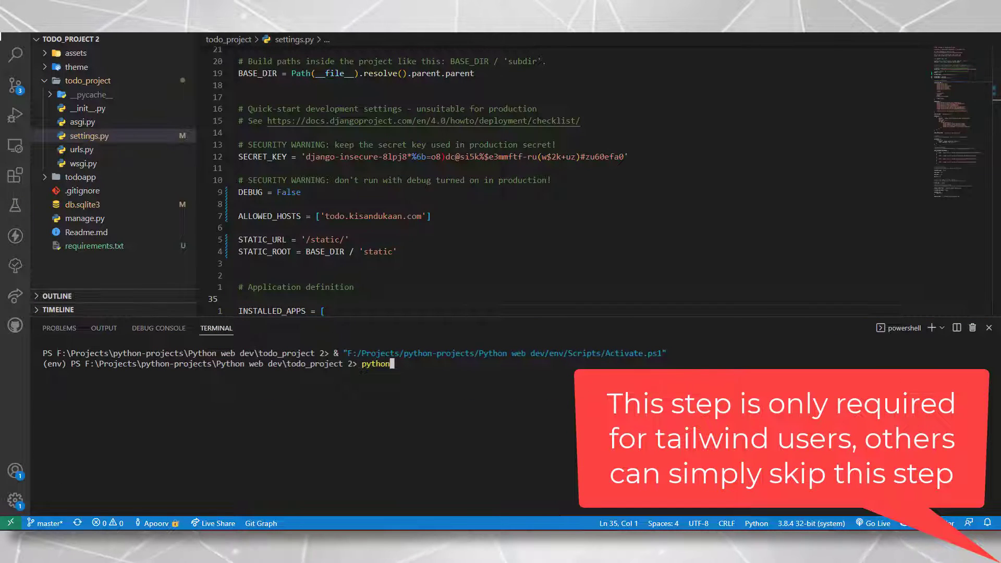
pyautogui.write(' manage.py tailwind build')
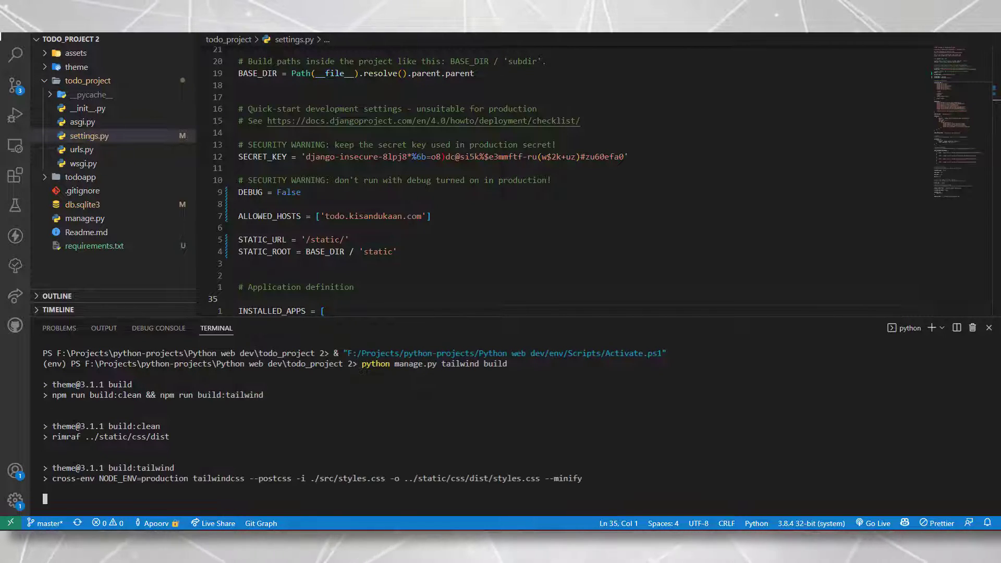
pyautogui.moveTo(341, 317); pyautogui.dragTo(334, 239)
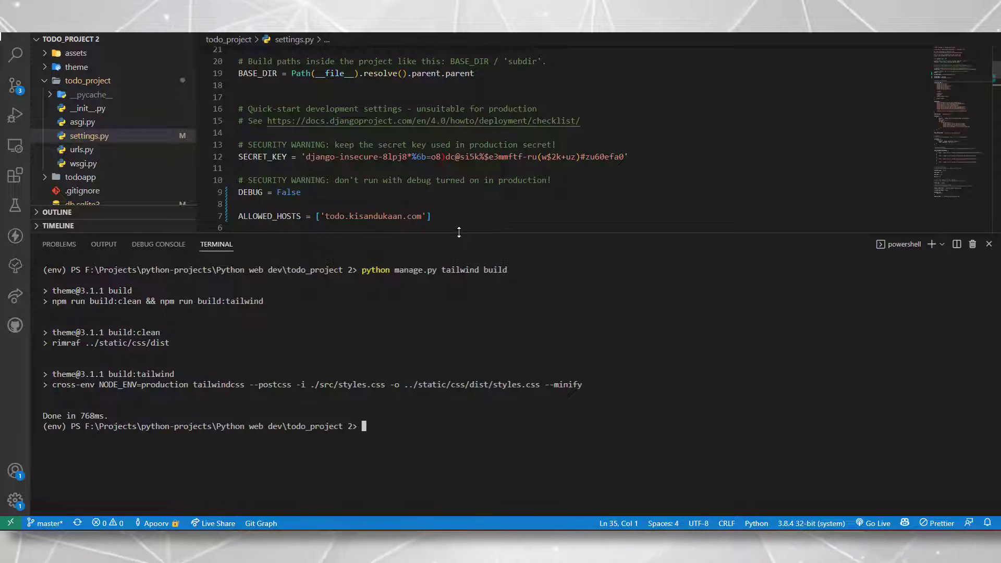
pyautogui.moveTo(459, 232); pyautogui.dragTo(462, 391)
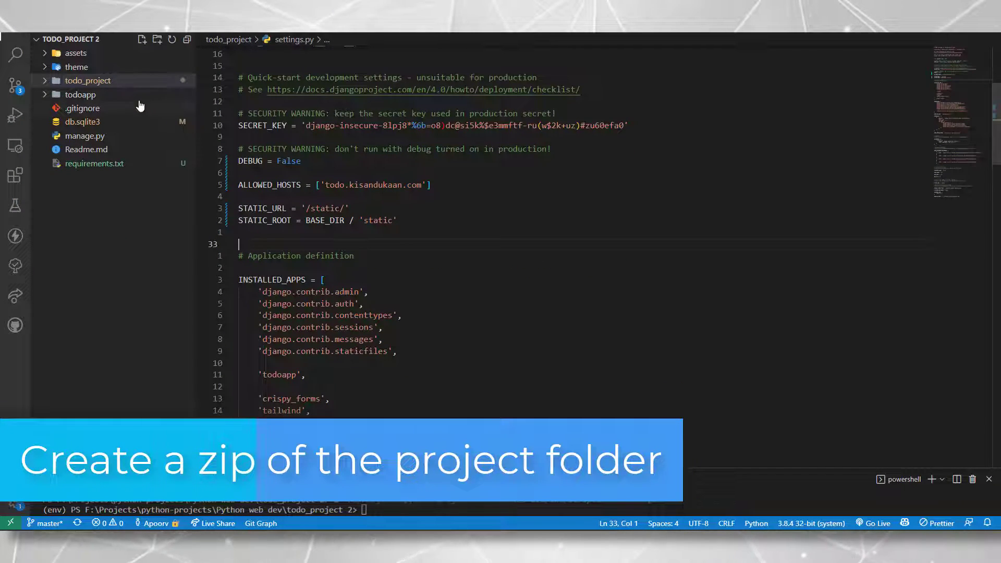
# Reveal requirements.txt in a maximized File Explorer and go up to the Python web dev folder
pyautogui.click(99, 151)
pyautogui.click(99, 165)
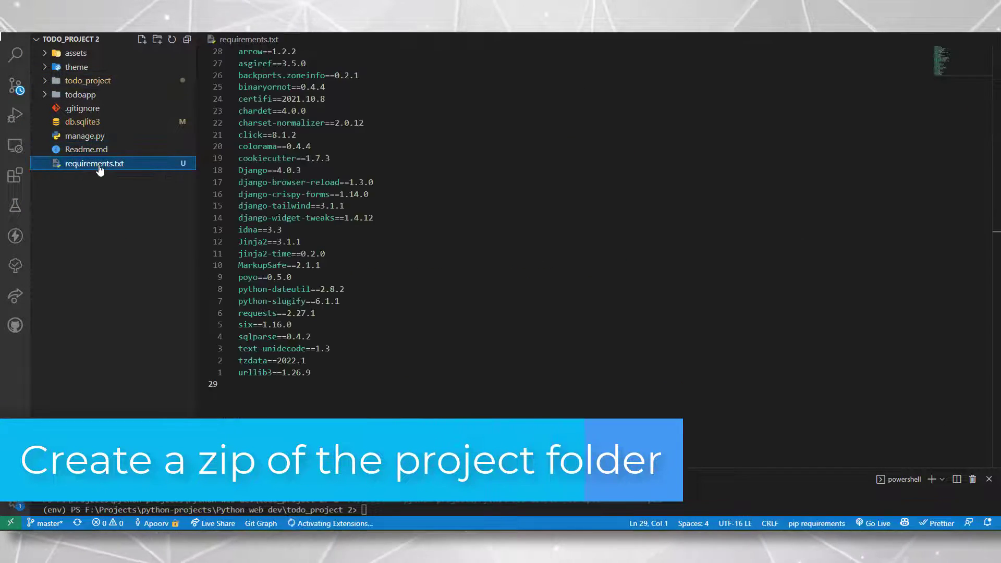
pyautogui.rightClick(100, 165)
pyautogui.click(157, 203)
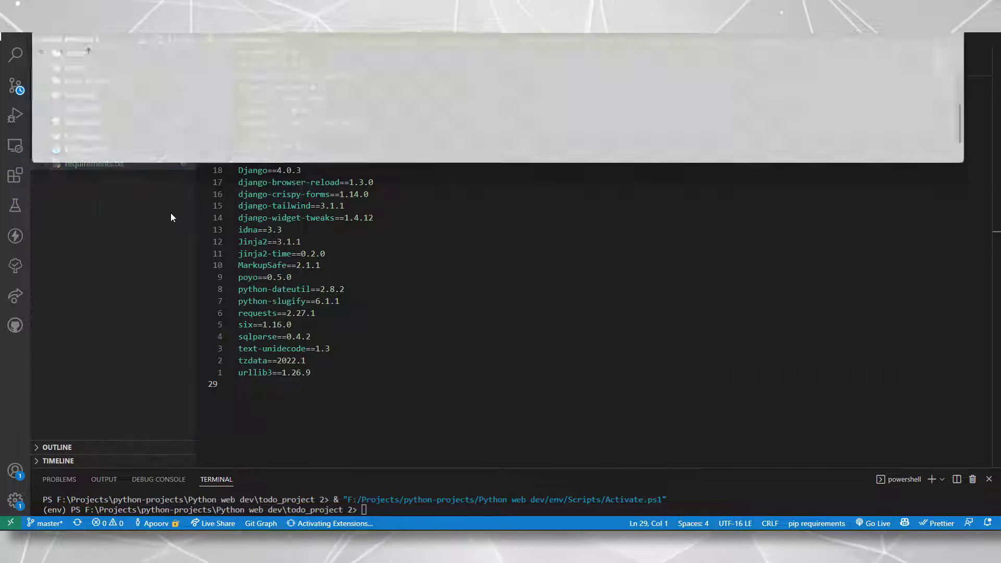
pyautogui.press('super+Up')
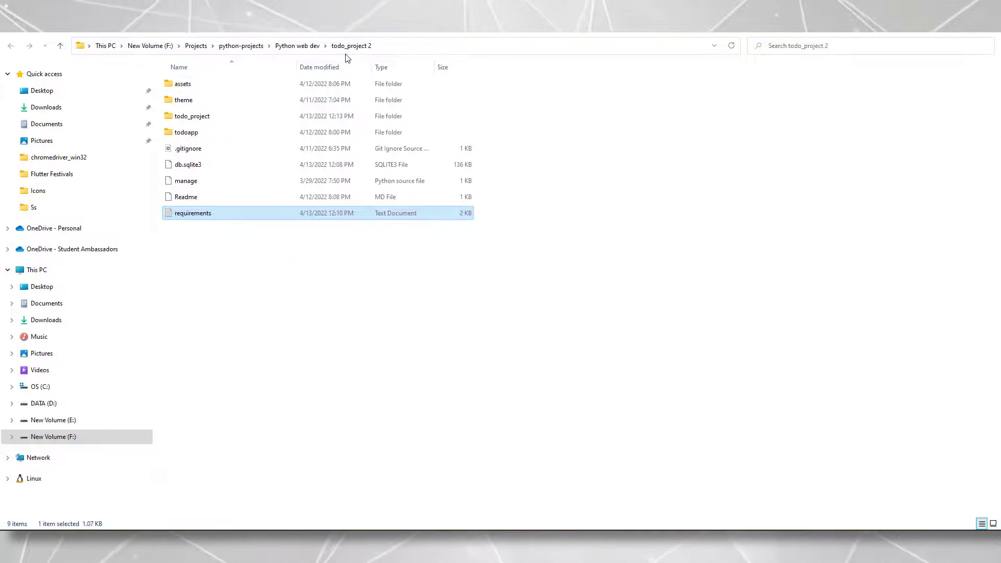
pyautogui.click(297, 45)
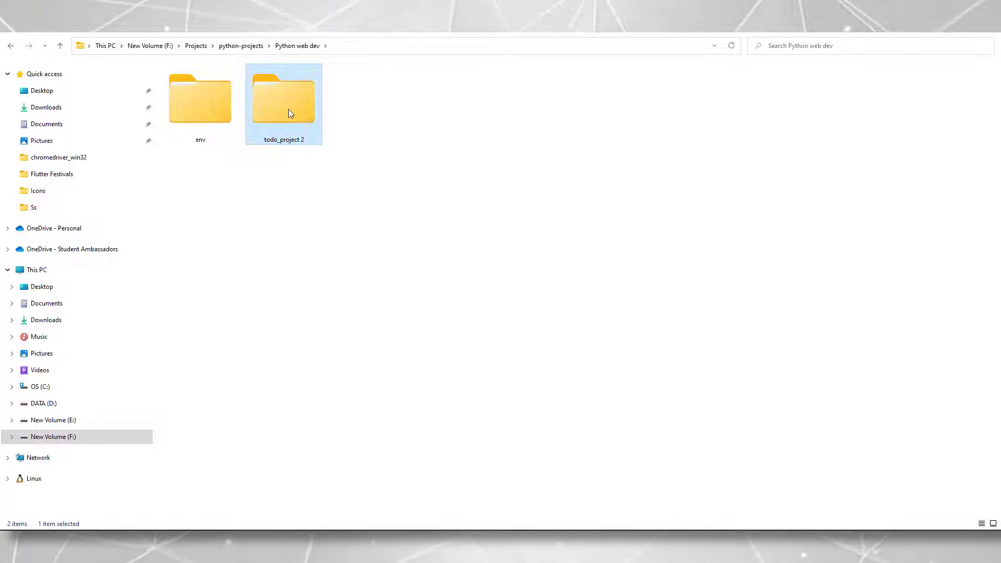
# Compress the todo_project 2 folder with 7-Zip into todo_project 2.zip
pyautogui.rightClick(290, 113)
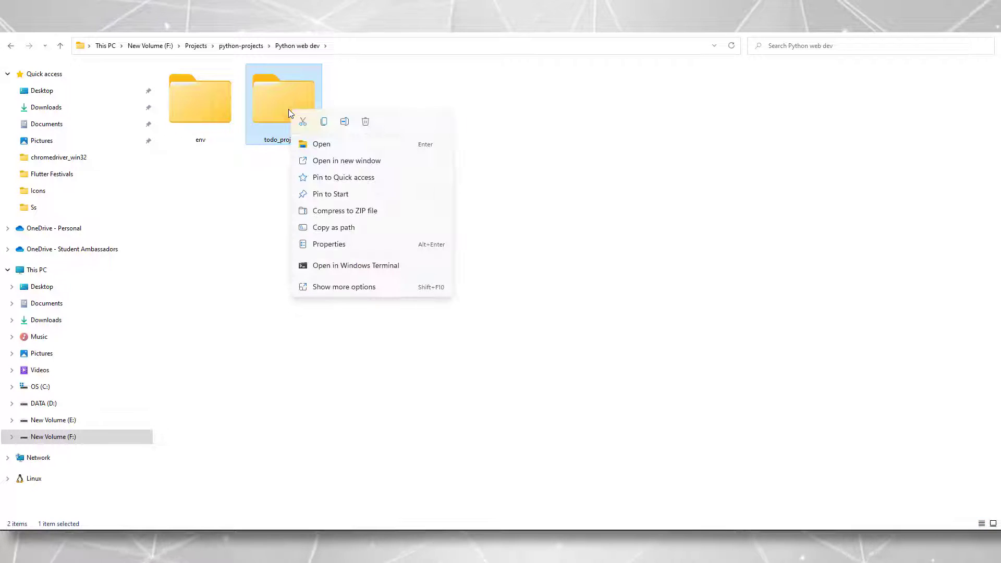
pyautogui.click(360, 266)
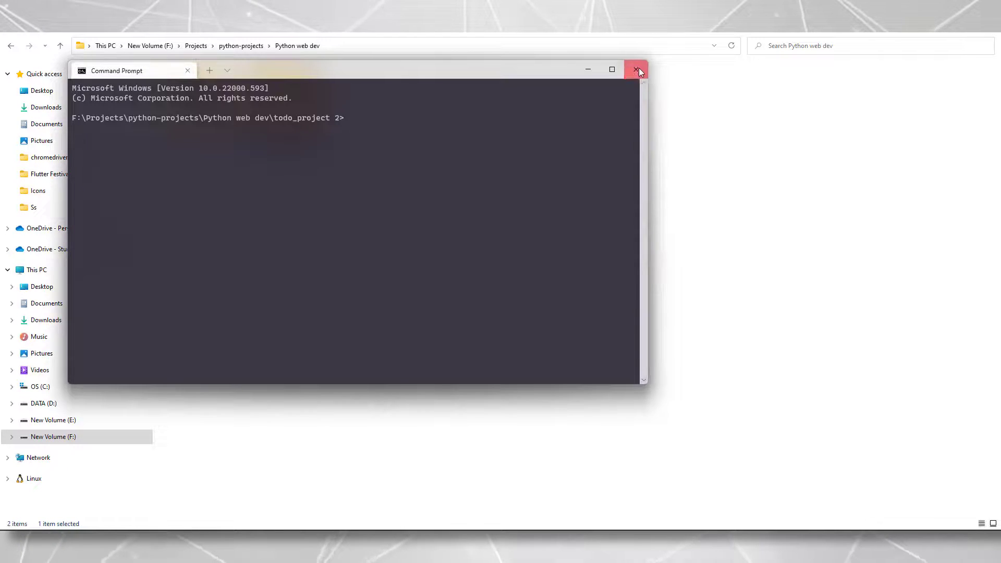
pyautogui.click(639, 68)
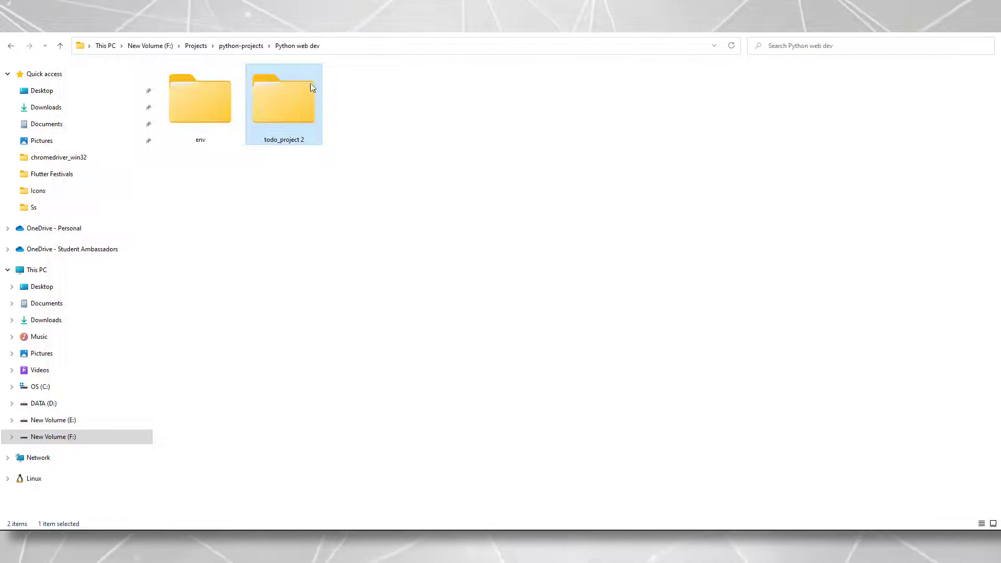
pyautogui.rightClick(286, 104)
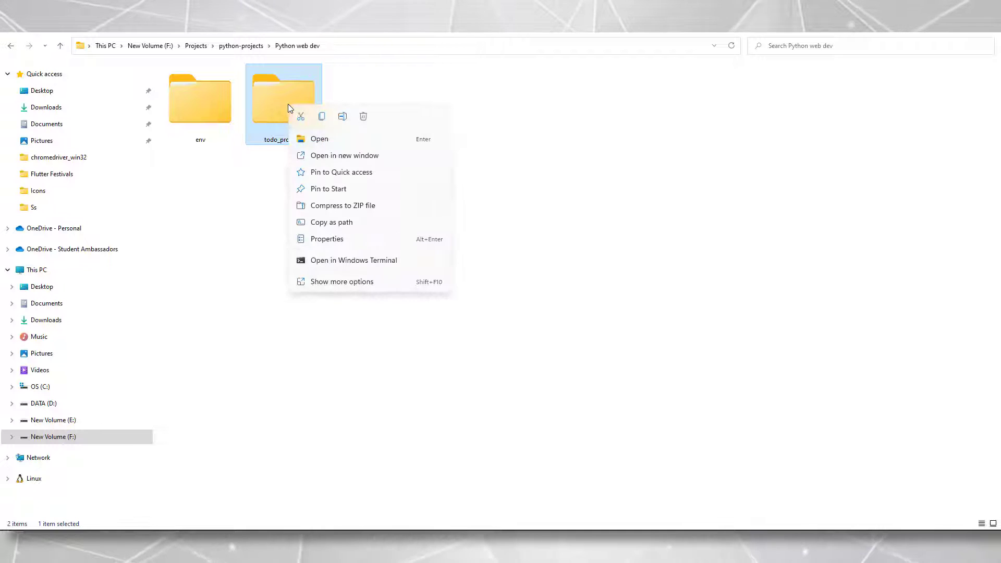
pyautogui.click(345, 281)
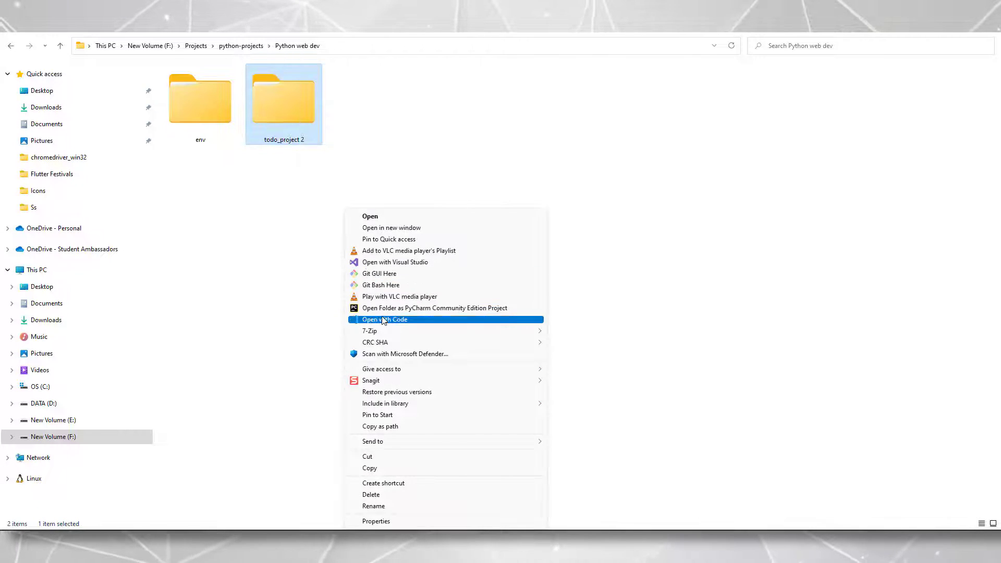
pyautogui.moveTo(383, 332)
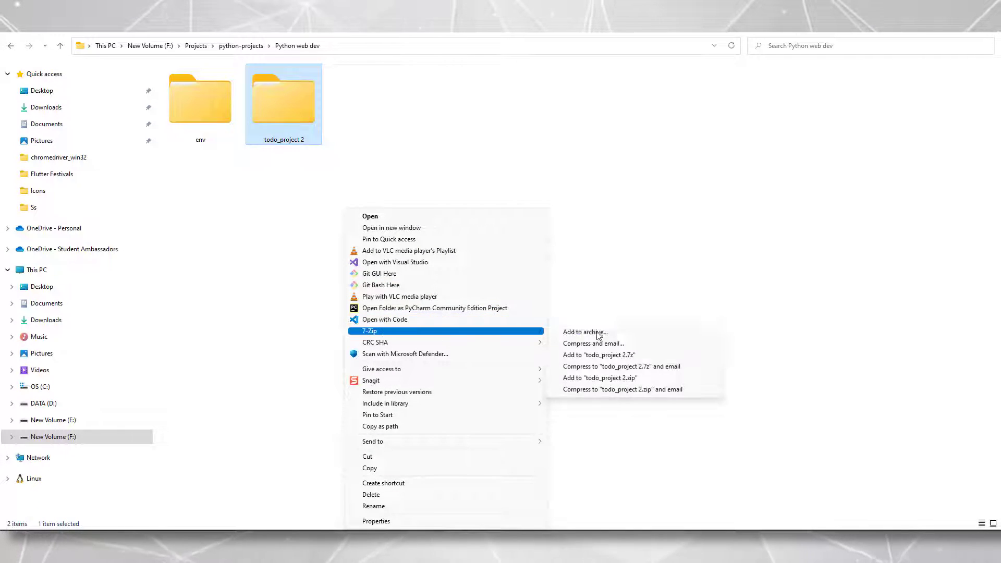
pyautogui.click(628, 383)
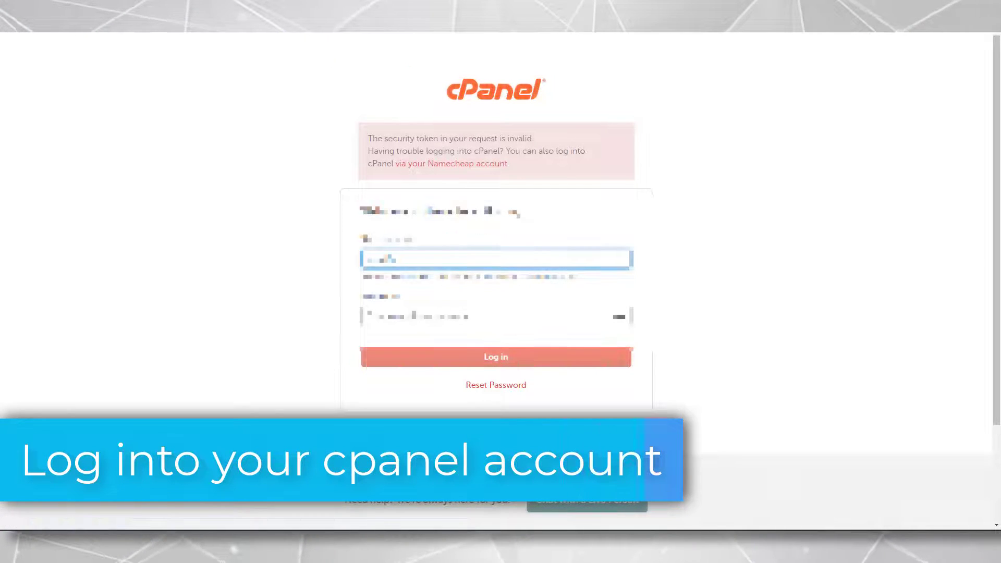
# Log in to cPanel using the browser's saved login credentials
pyautogui.click(401, 317)
pyautogui.click(402, 357)
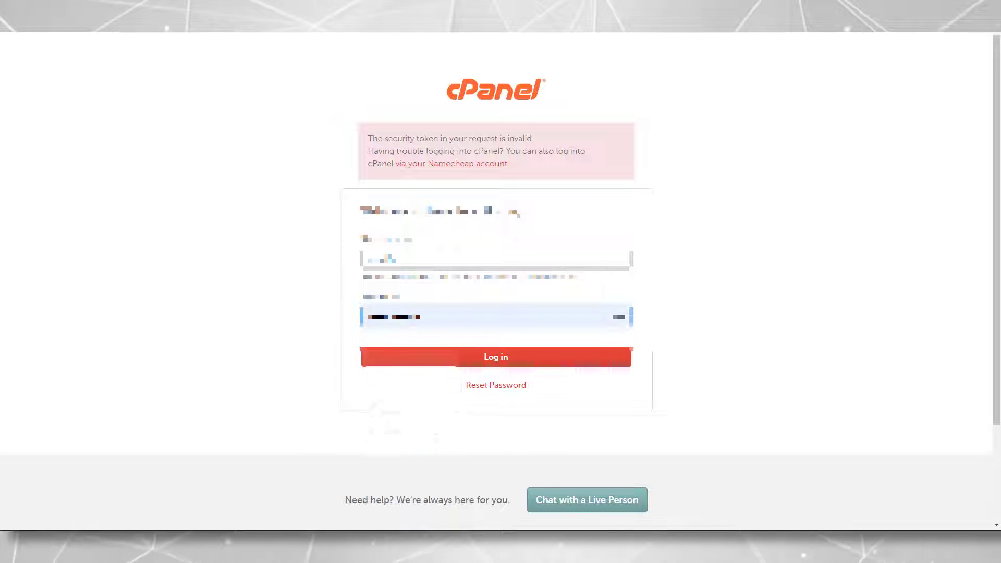
pyautogui.click(481, 364)
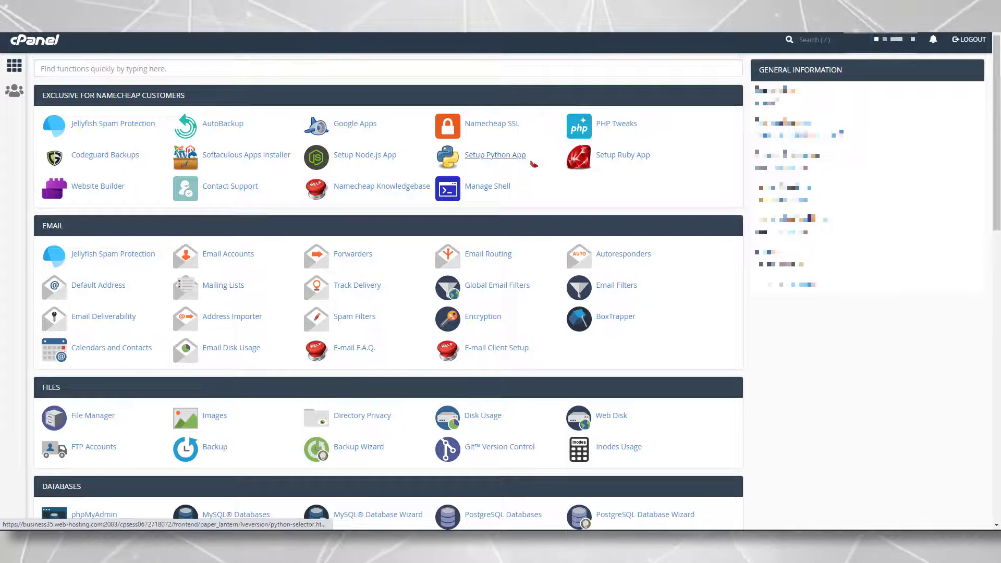
# Search the dashboard for FILE and open File Manager
pyautogui.click(495, 154)
pyautogui.click(260, 69)
pyautogui.write('FILE')
pyautogui.click(101, 123)
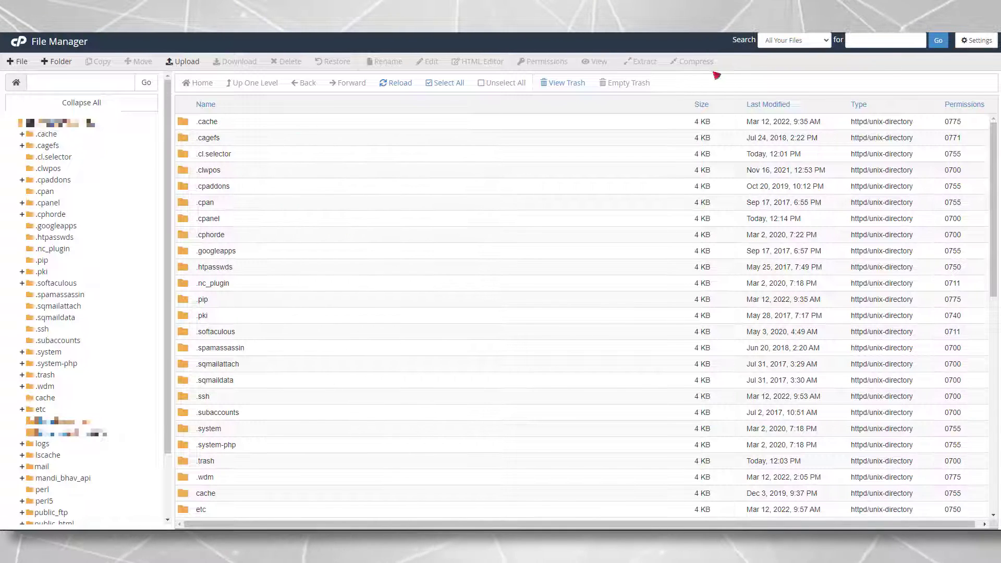
# Create a folder named 'todo' in the home directory and enter its path to open it
pyautogui.click(58, 61)
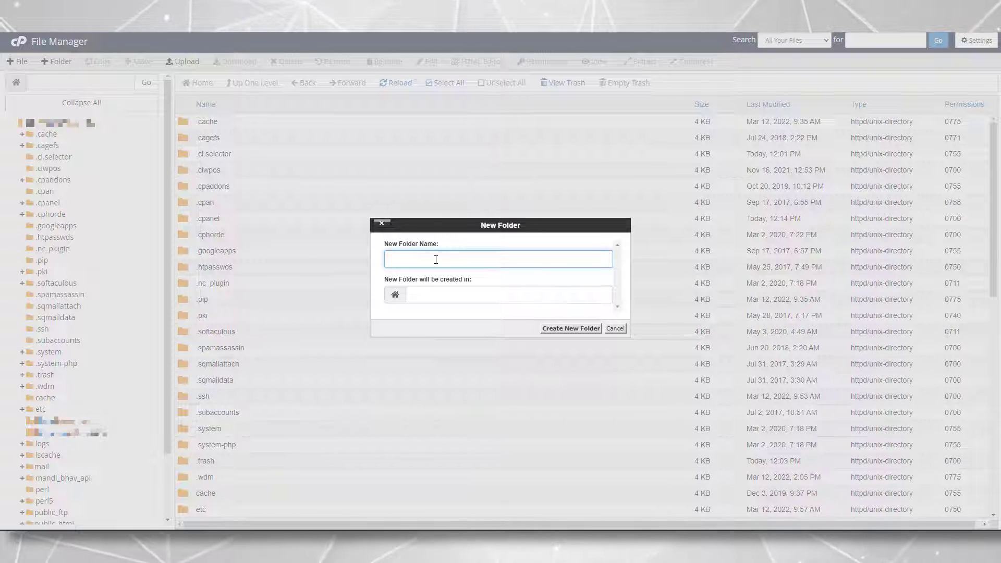
pyautogui.write('TODO')
pyautogui.press('BackSpace')
pyautogui.press('BackSpace')
pyautogui.press('BackSpace')
pyautogui.press('BackSpace')
pyautogui.write('todo')
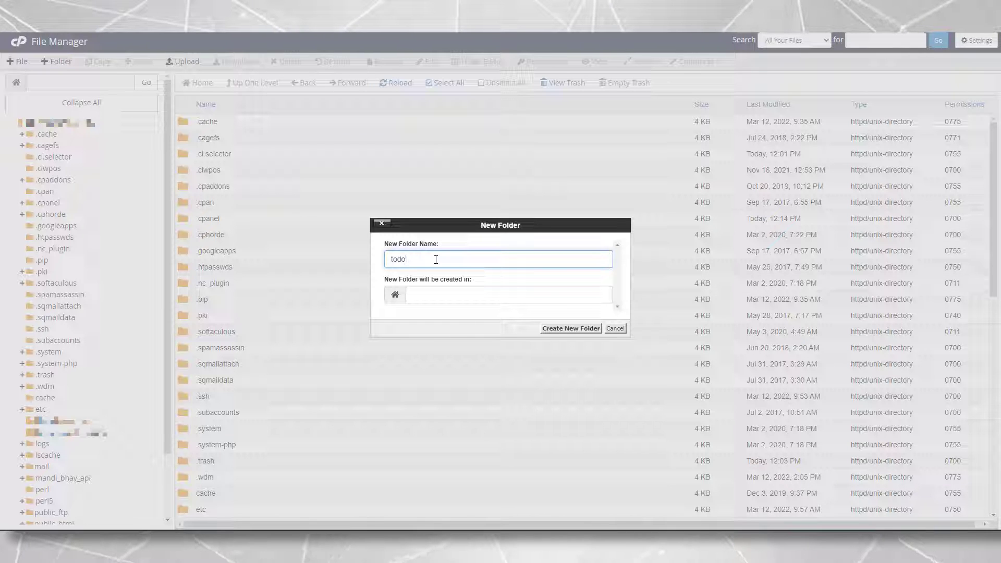
pyautogui.click(579, 328)
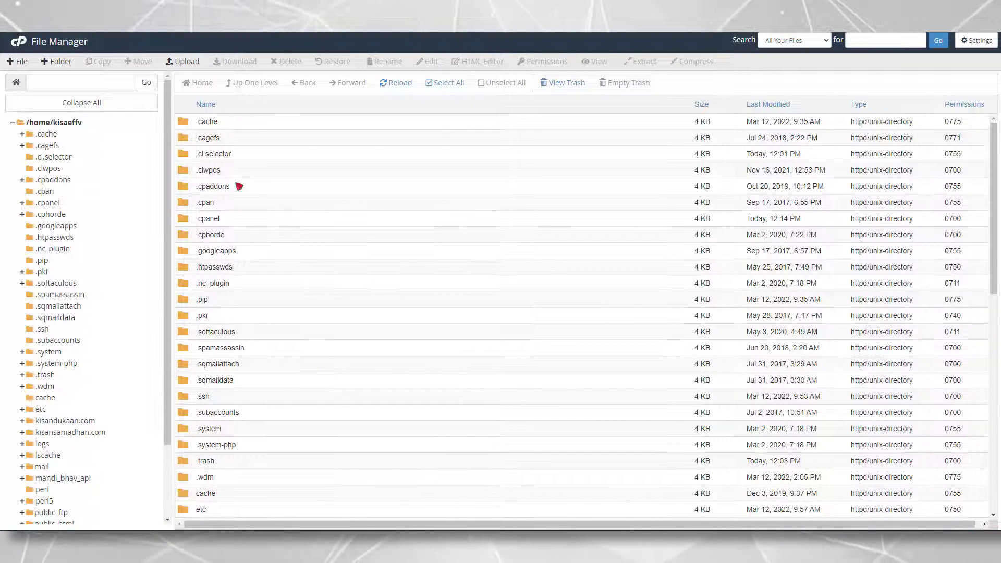
pyautogui.click(85, 79)
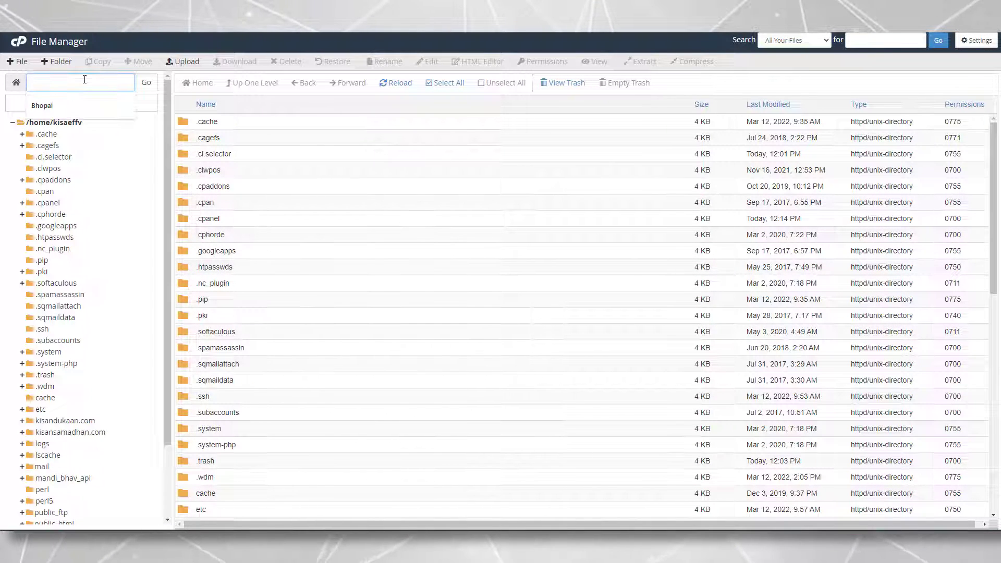
pyautogui.write('toso')
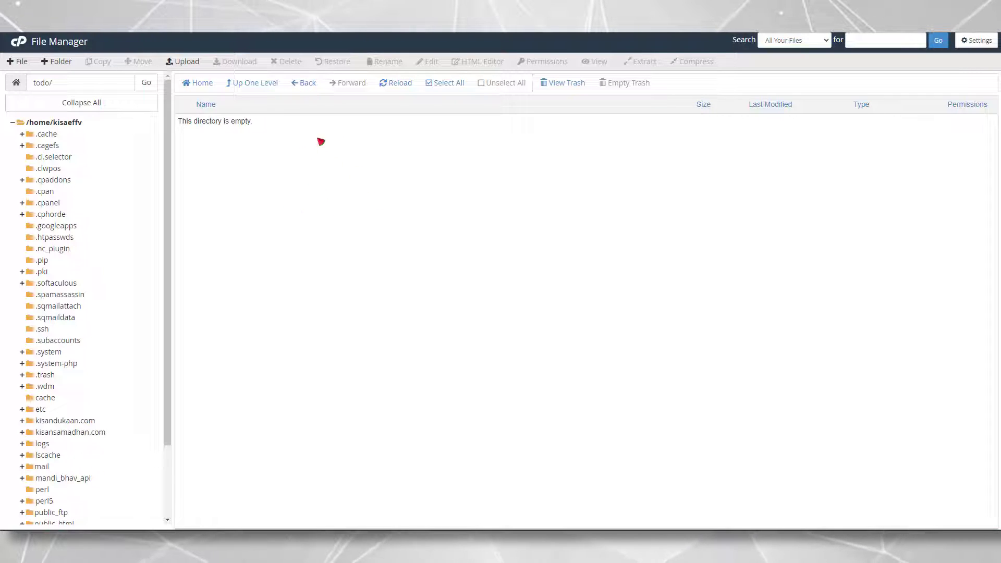
# Drag the 3.41 MB todo_project 2.zip from Explorer into the todo folder's upload area
pyautogui.moveTo(552, 157); pyautogui.dragTo(998, 150)
pyautogui.click(176, 191)
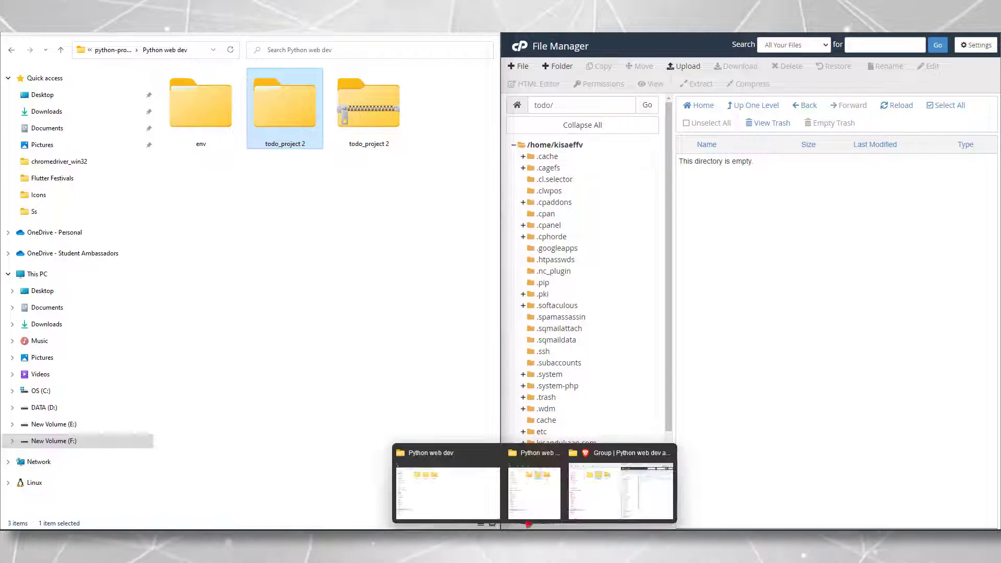
pyautogui.click(382, 108)
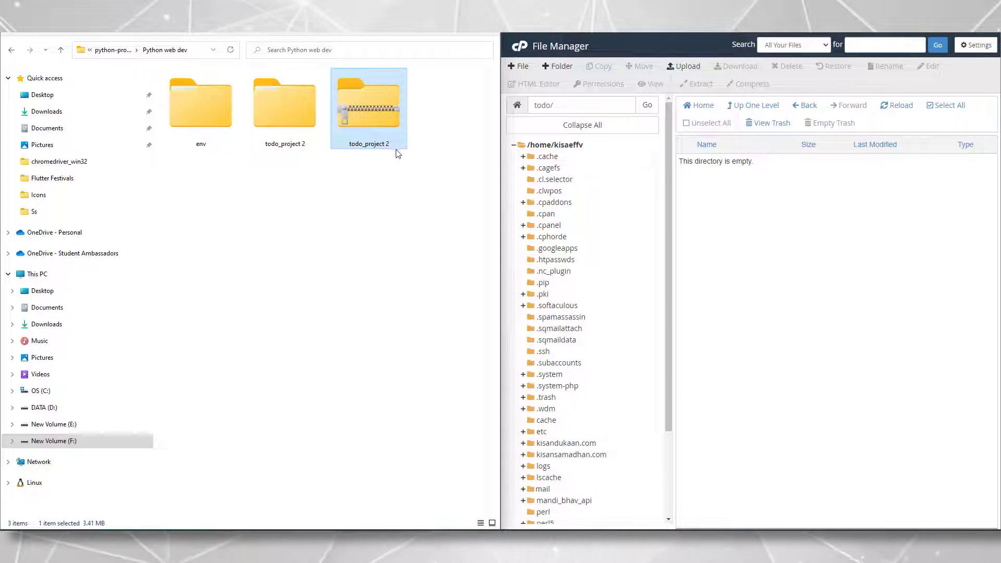
pyautogui.click(838, 260)
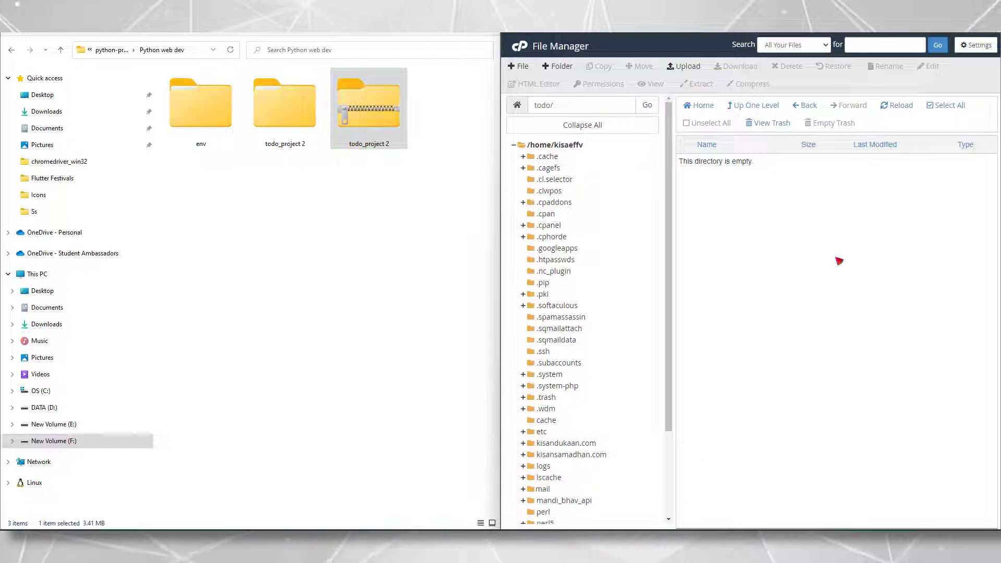
pyautogui.click(685, 66)
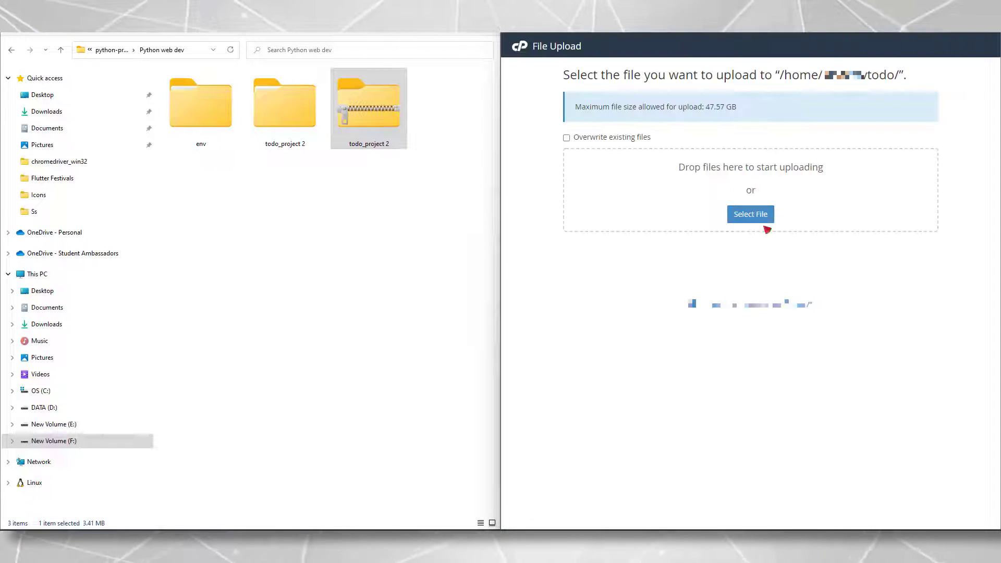
pyautogui.moveTo(389, 118); pyautogui.dragTo(724, 169)
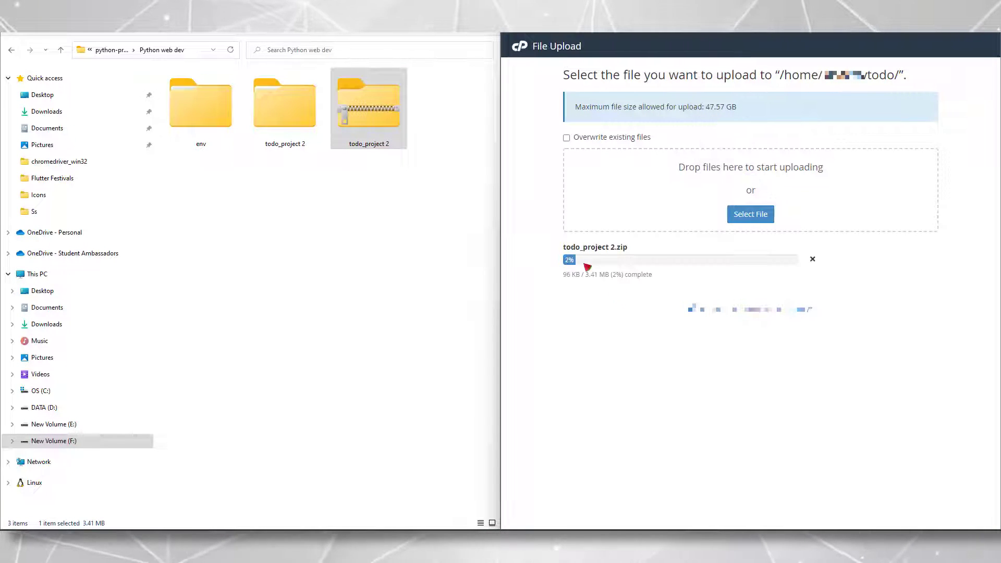
pyautogui.click(435, 287)
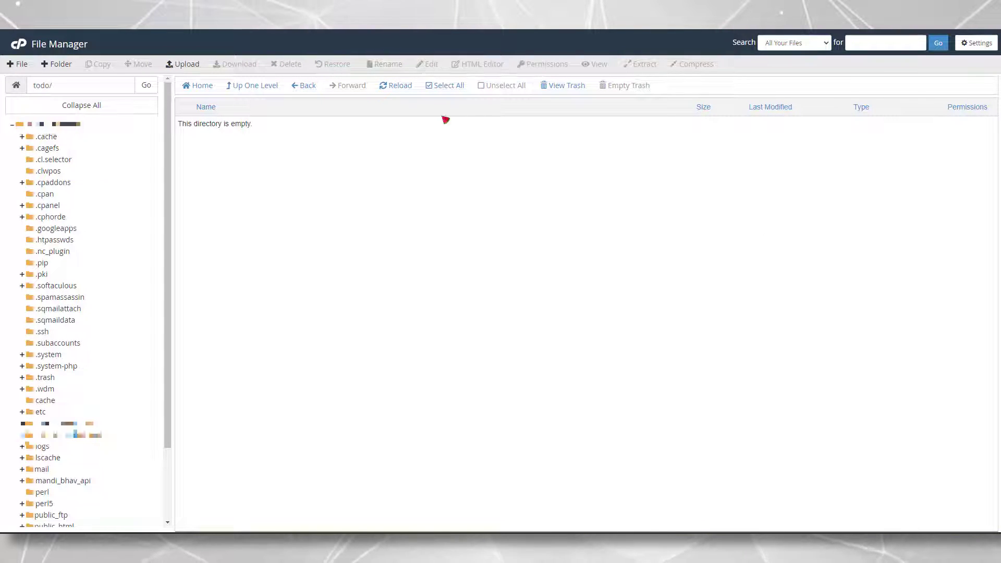
# Extract todo_project 2.zip into /todo
pyautogui.click(393, 88)
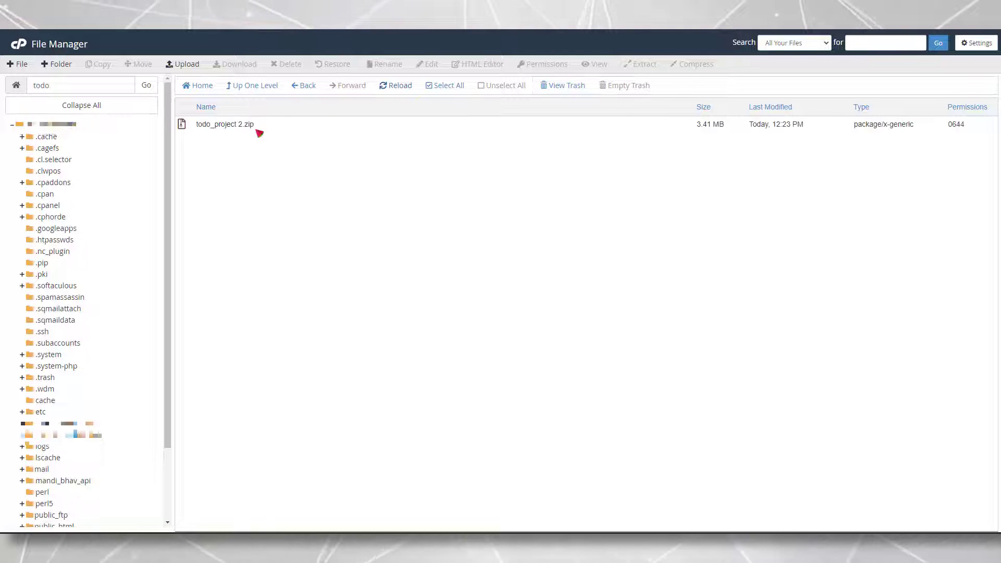
pyautogui.click(253, 126)
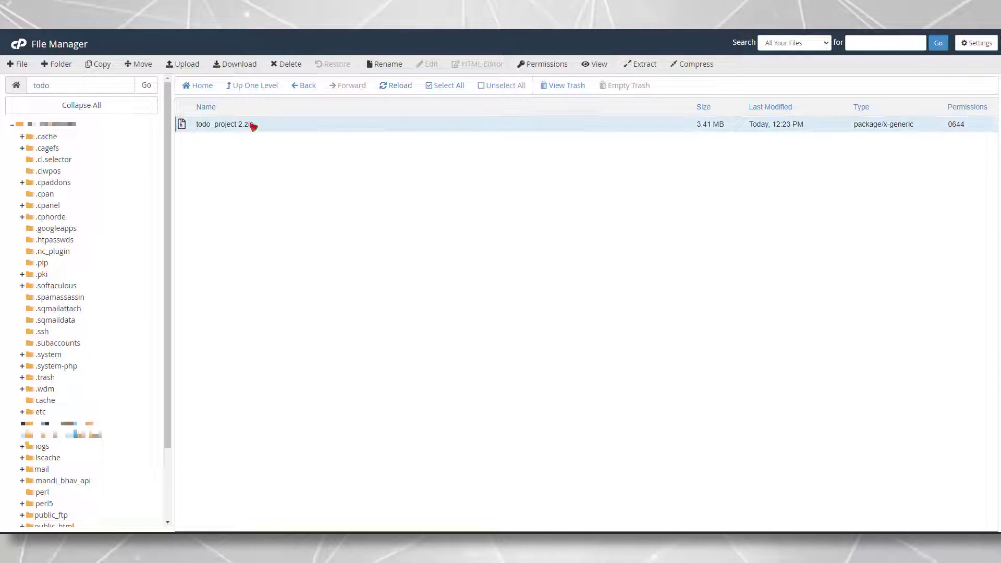
pyautogui.rightClick(280, 127)
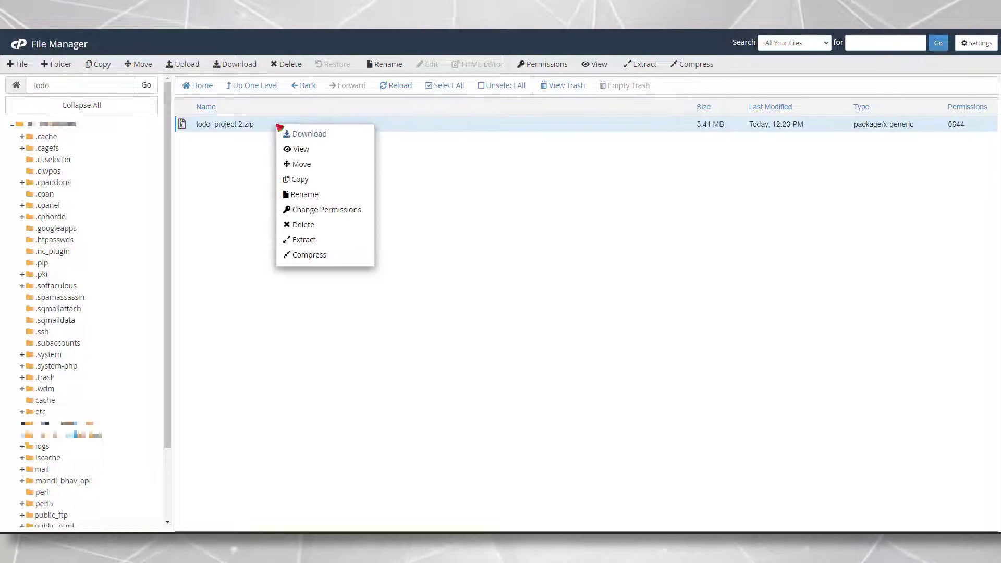
pyautogui.click(304, 240)
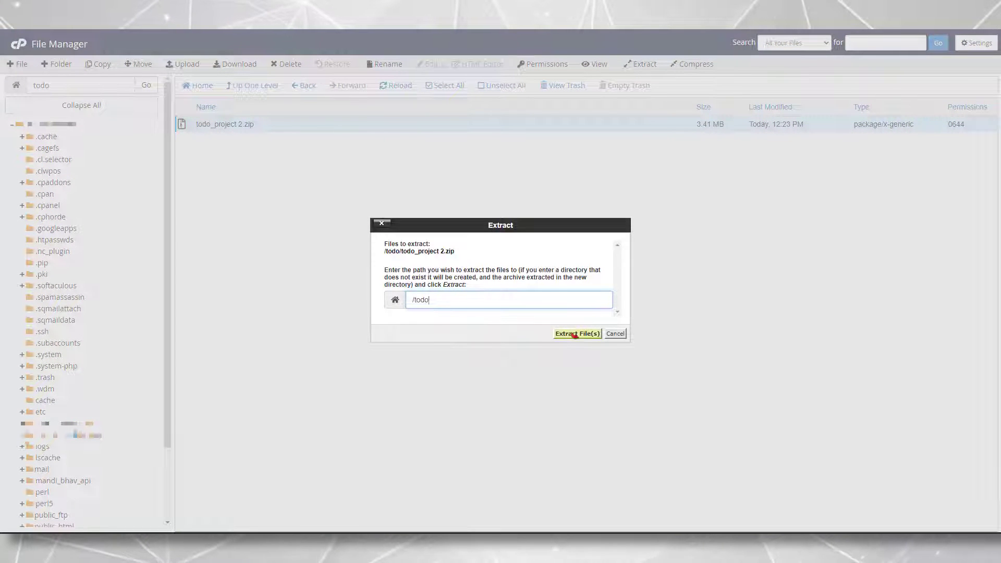
pyautogui.click(574, 334)
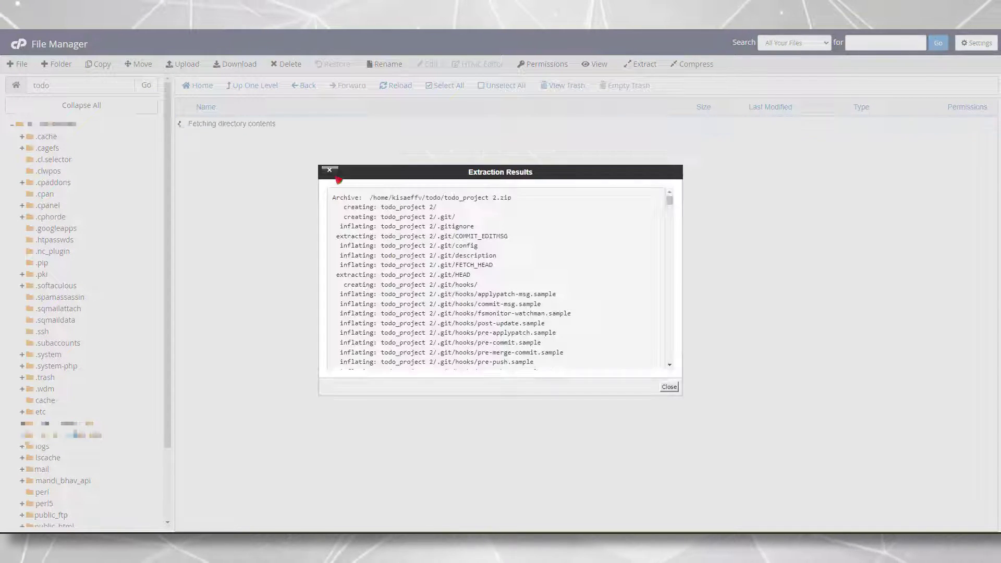
pyautogui.scroll(-5, 592, 284)
pyautogui.click(669, 387)
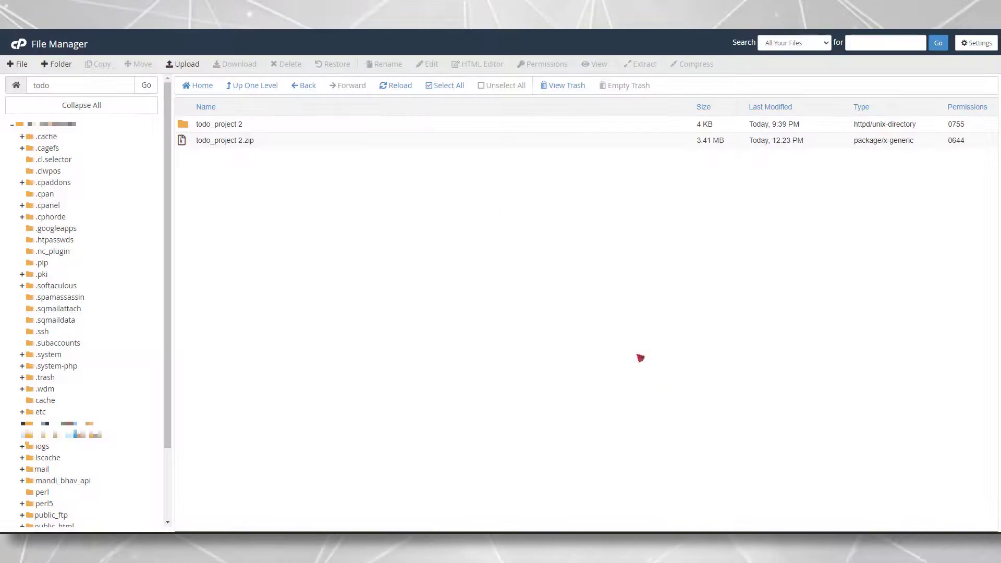
# Rename the extracted todo_project 2 folder to todo_project and open it
pyautogui.rightClick(254, 128)
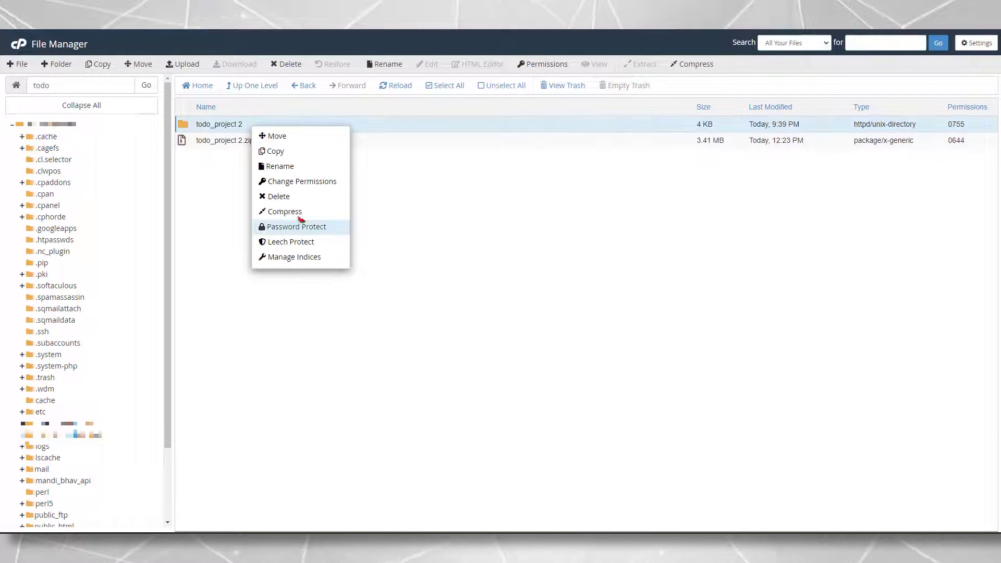
pyautogui.click(292, 165)
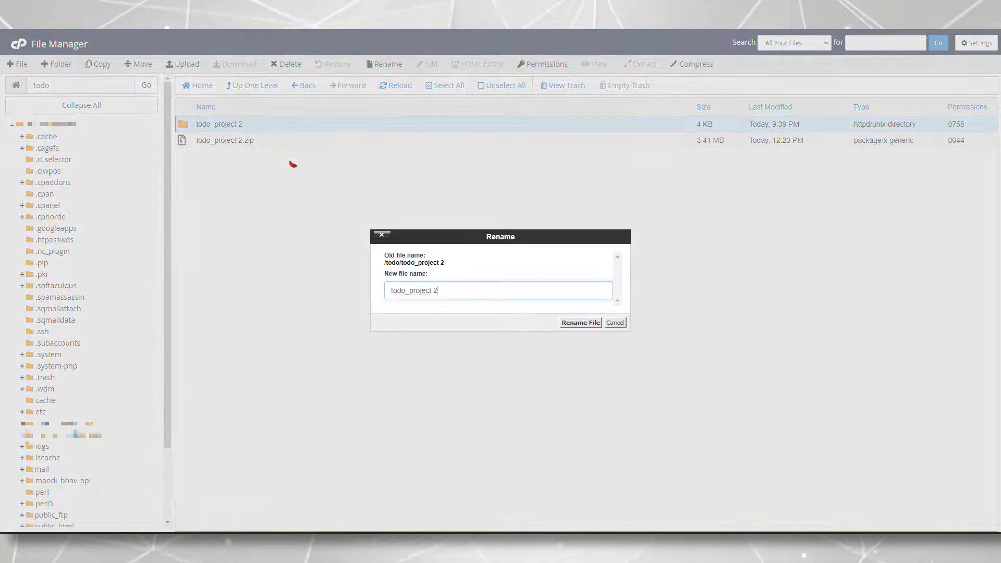
pyautogui.press('BackSpace')
pyautogui.press('BackSpace')
pyautogui.press('Return')
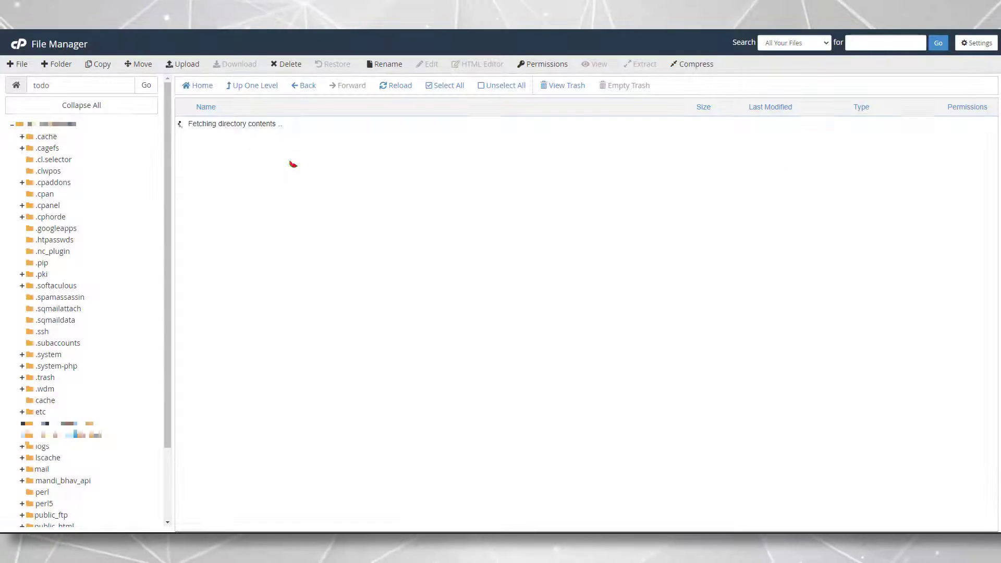
pyautogui.click(273, 125)
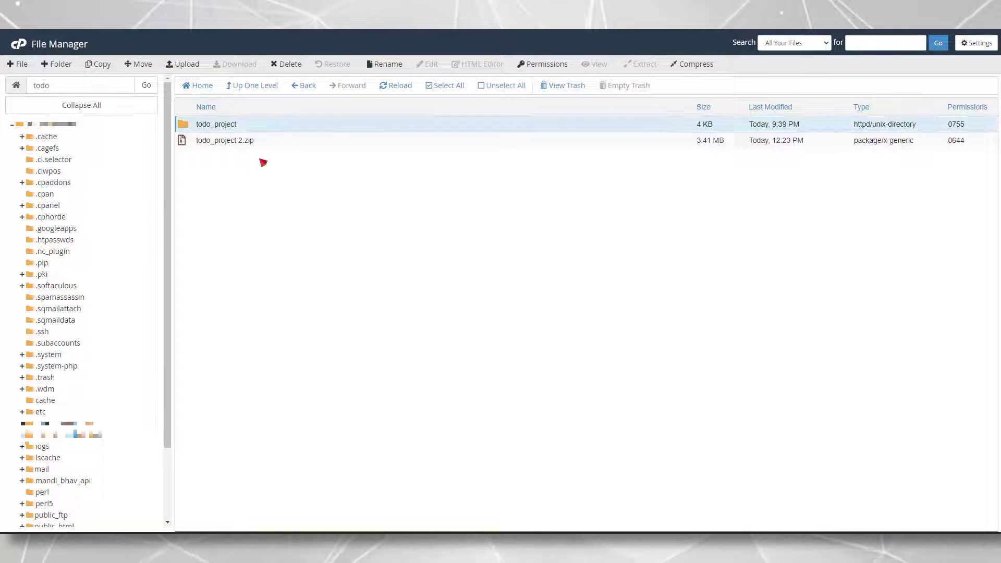
pyautogui.doubleClick(263, 130)
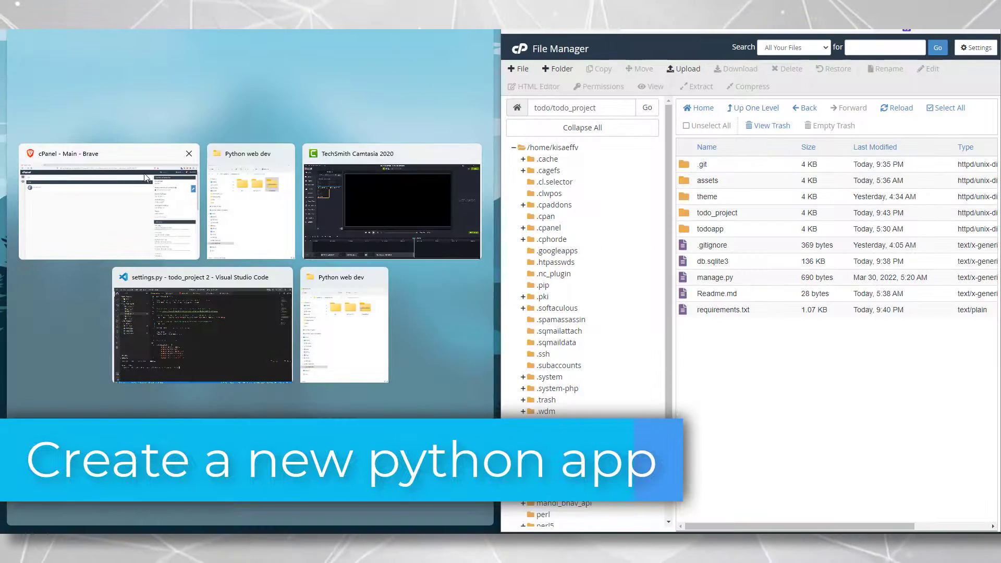
# Search the dashboard for python and start a new application in Setup Python App
pyautogui.click(145, 178)
pyautogui.doubleClick(63, 73)
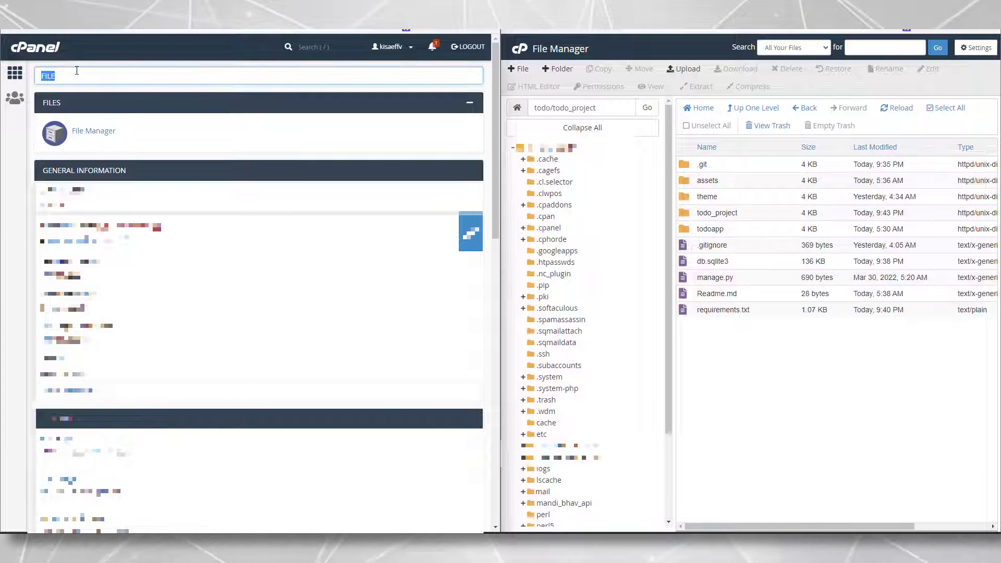
pyautogui.write('python')
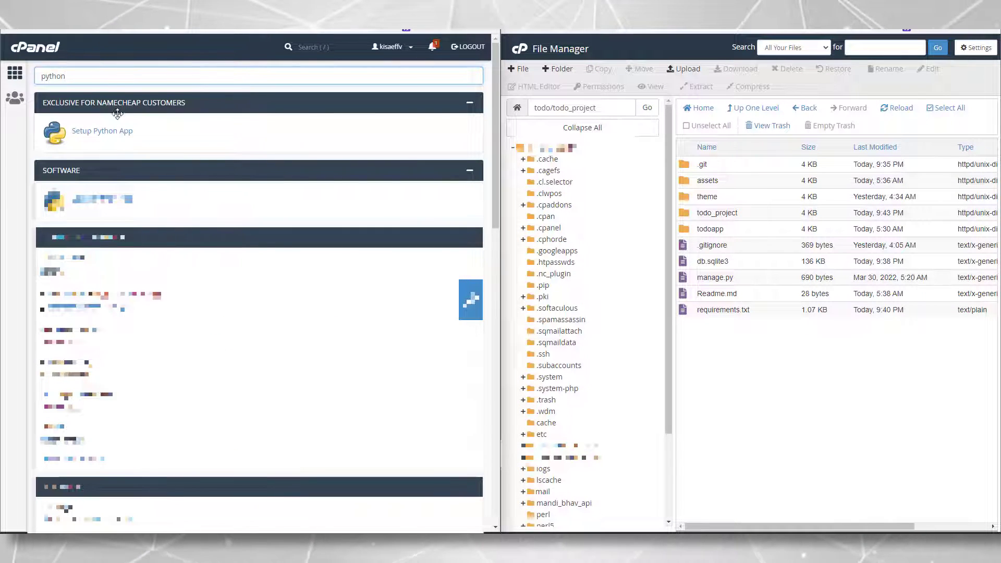
pyautogui.click(102, 136)
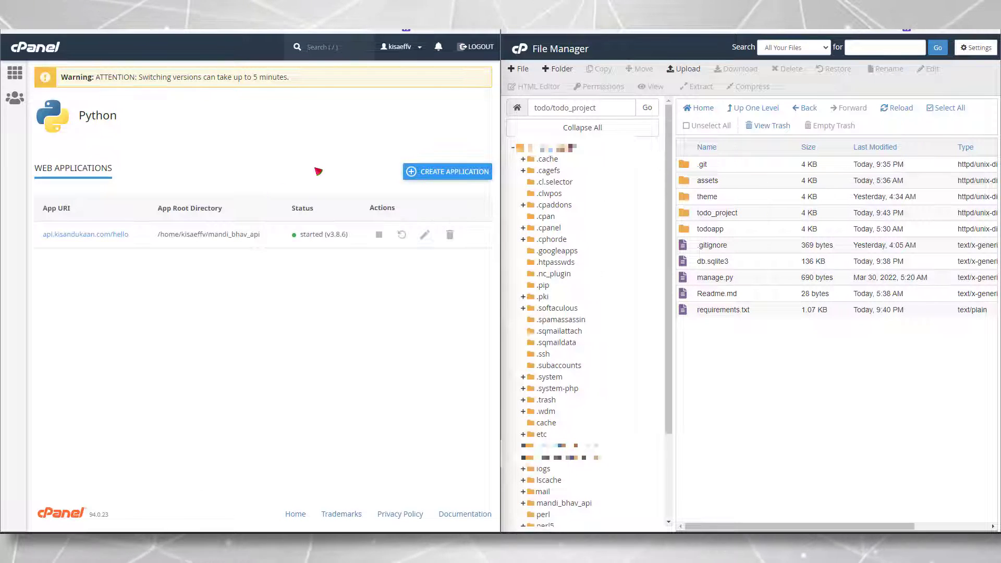
pyautogui.click(417, 171)
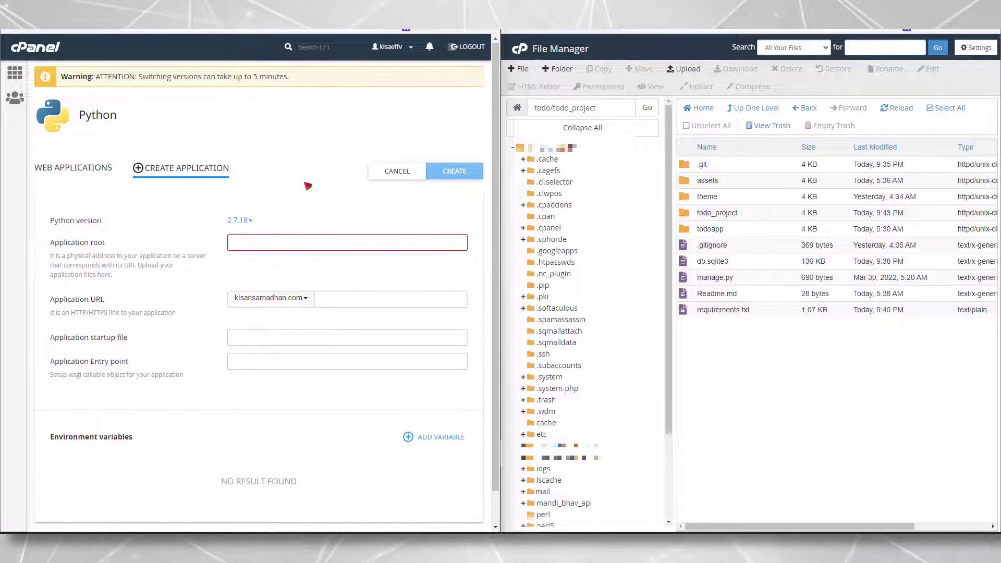
# Choose Python 3.8.6 and paste todo/todo_project as the application root
pyautogui.scroll(-1, 254, 191)
pyautogui.click(248, 188)
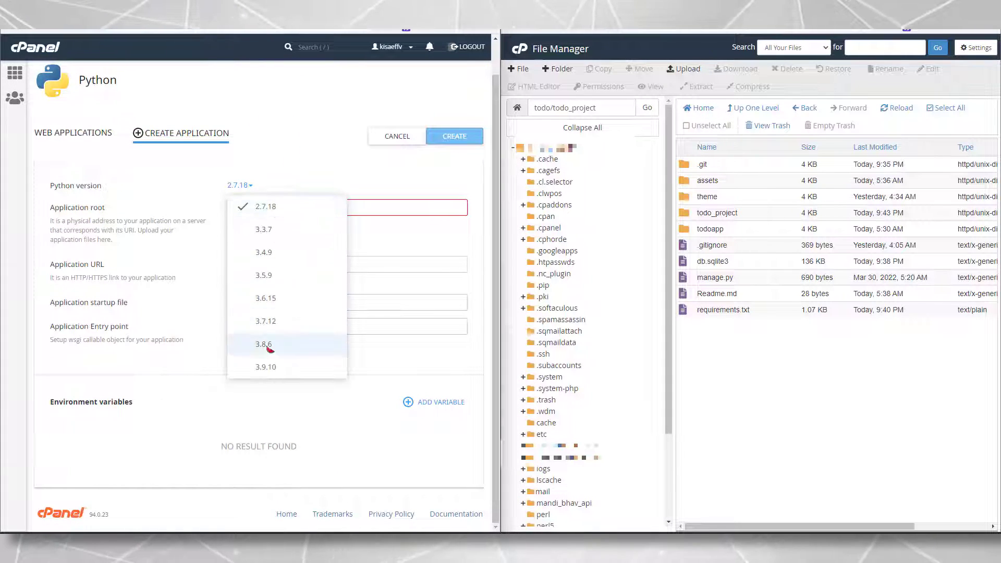
pyautogui.click(266, 345)
pyautogui.click(258, 206)
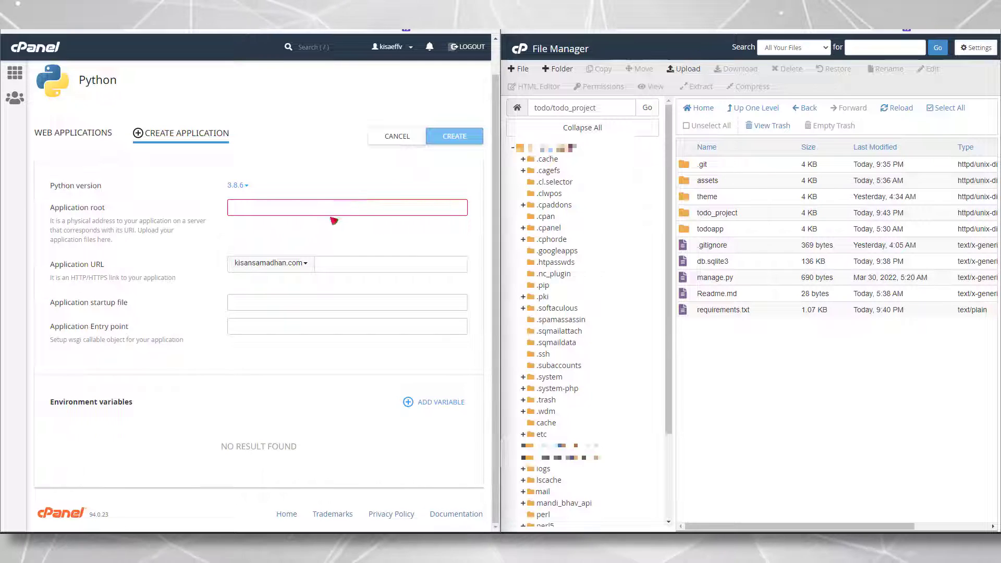
pyautogui.click(315, 207)
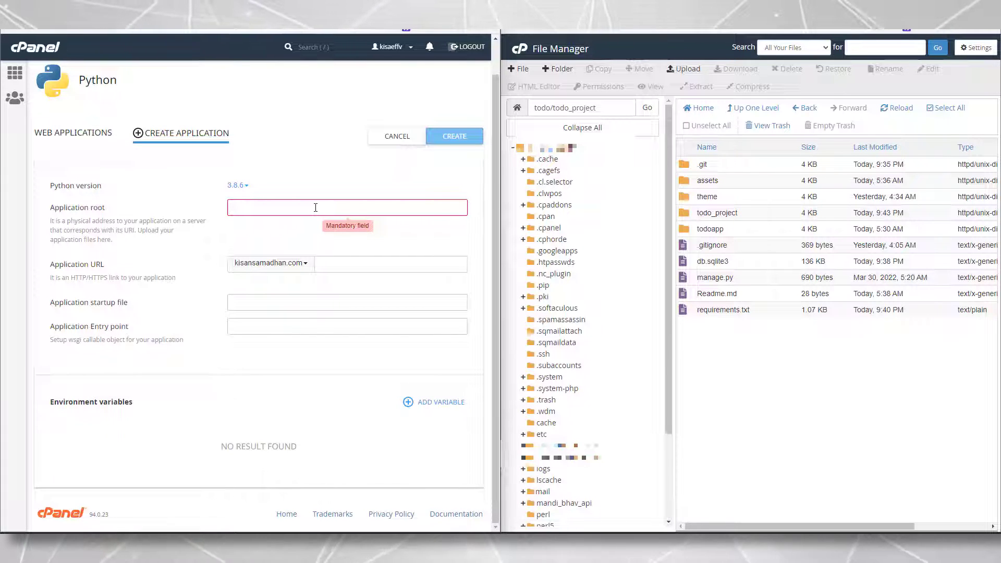
pyautogui.tripleClick(602, 108)
pyautogui.hotkey('ctrl', 'c')
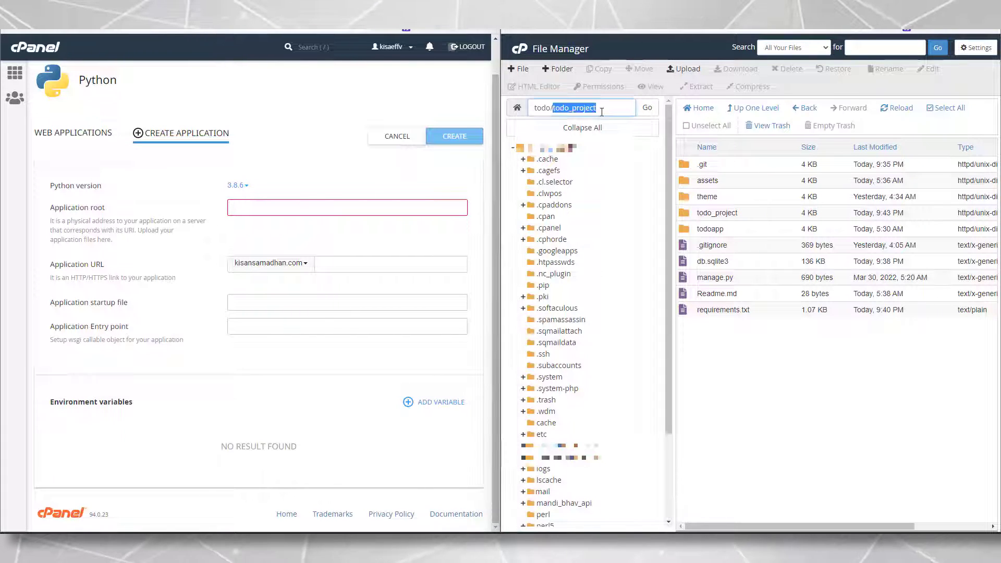
pyautogui.click(259, 206)
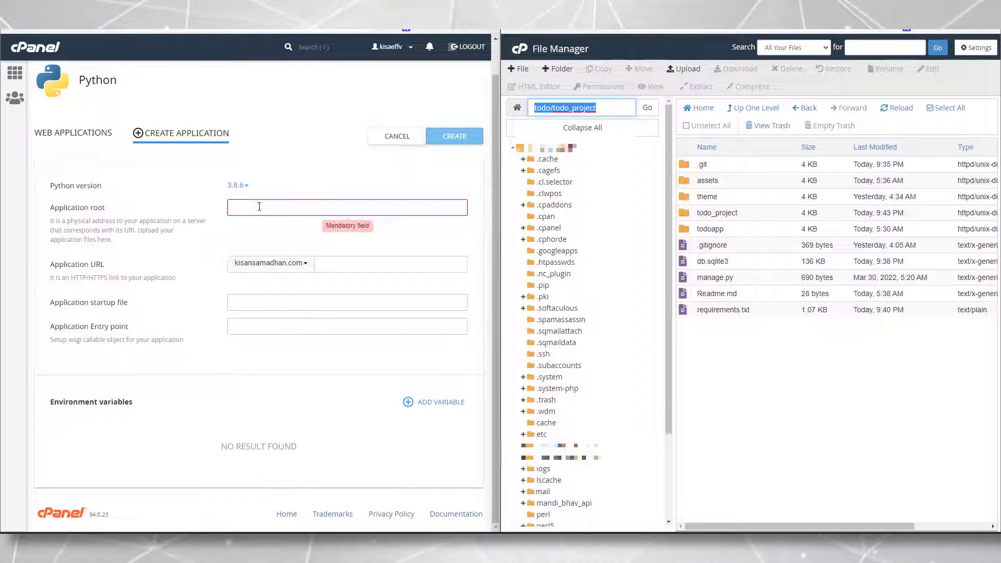
pyautogui.hotkey('ctrl', 'v')
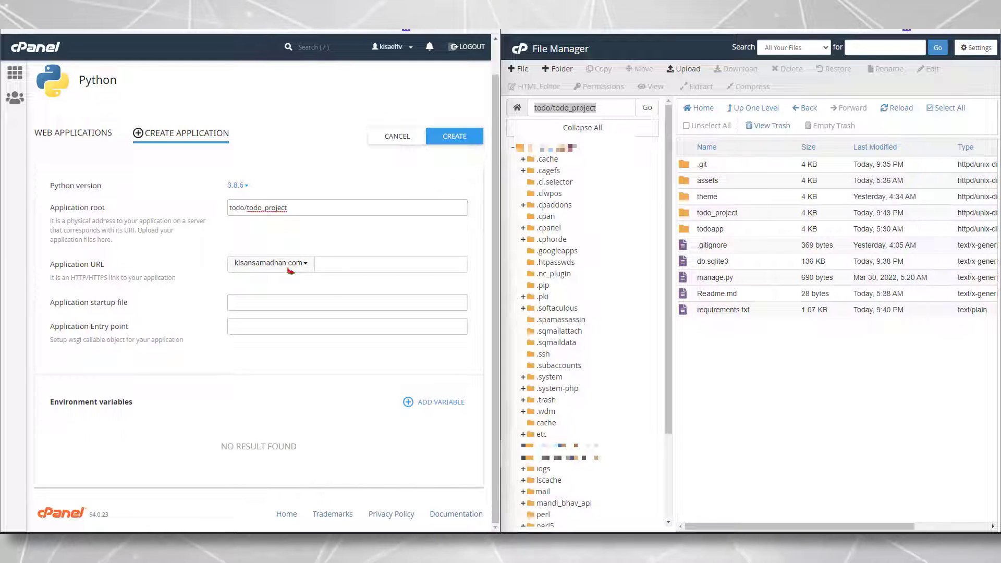
# Serve the app at test.kisandukaan.com and create it
pyautogui.click(290, 270)
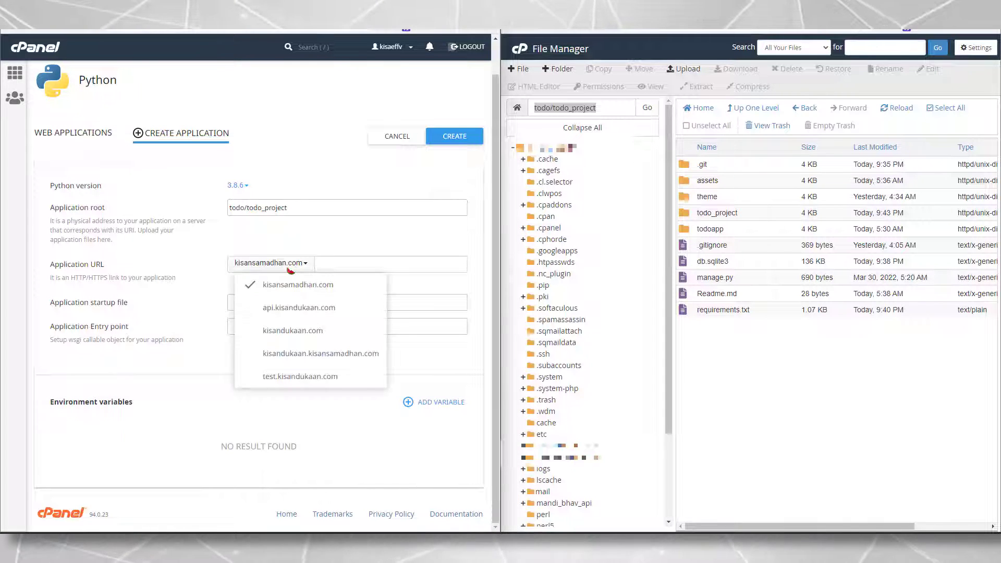
pyautogui.click(300, 376)
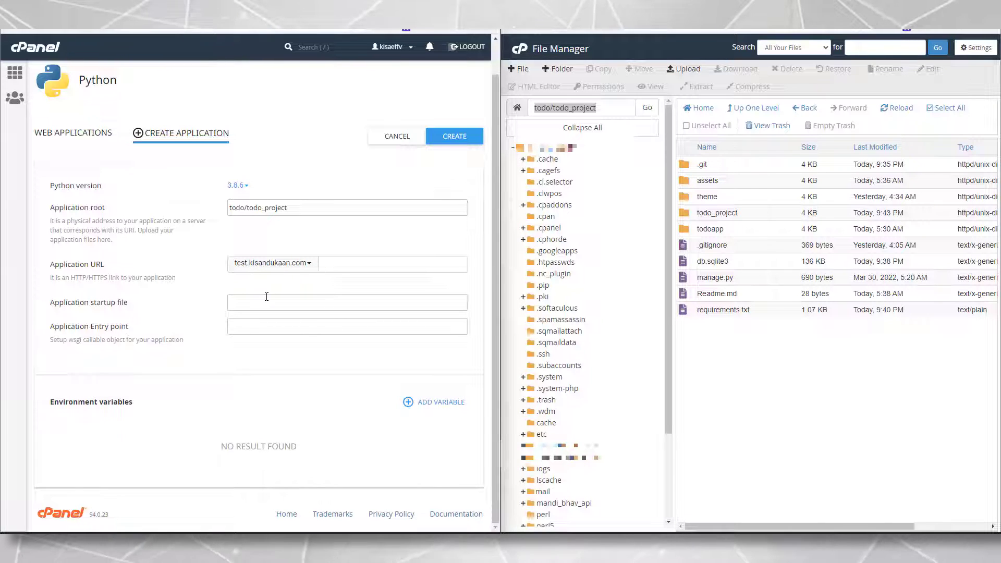
pyautogui.click(462, 138)
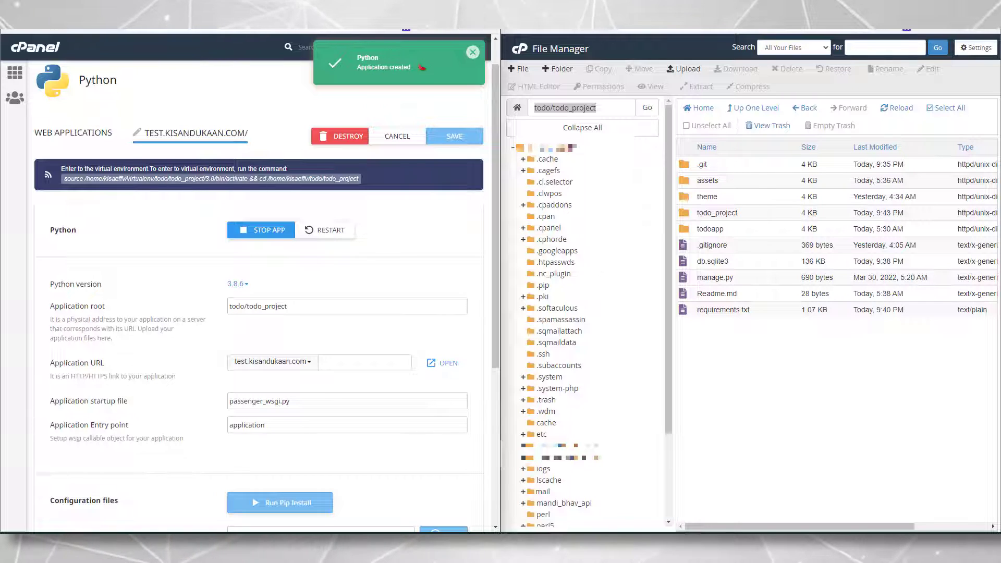
pyautogui.click(473, 52)
pyautogui.scroll(-1, 278, 360)
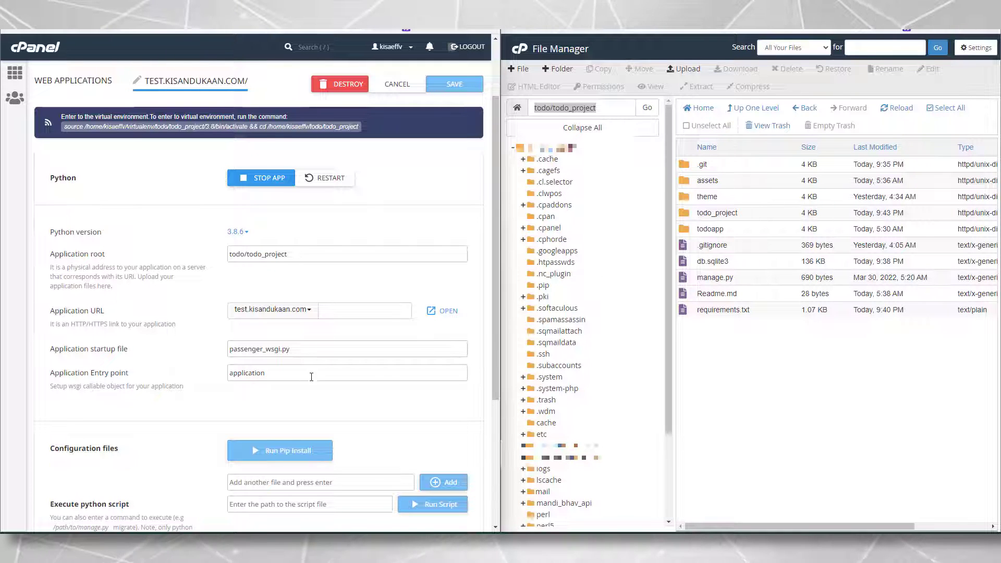
pyautogui.scroll(-3, 317, 364)
pyautogui.scroll(4, 323, 386)
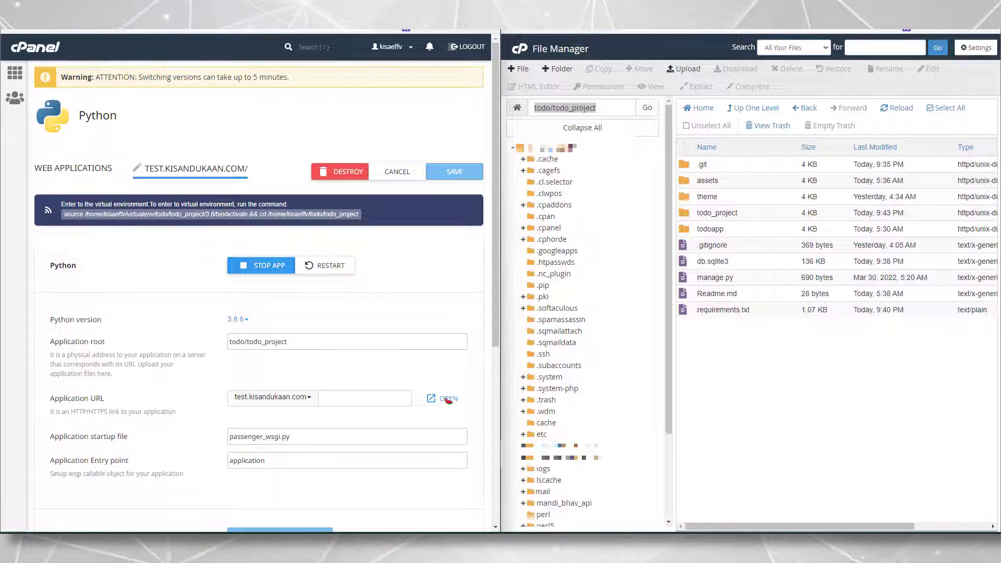
pyautogui.click(446, 399)
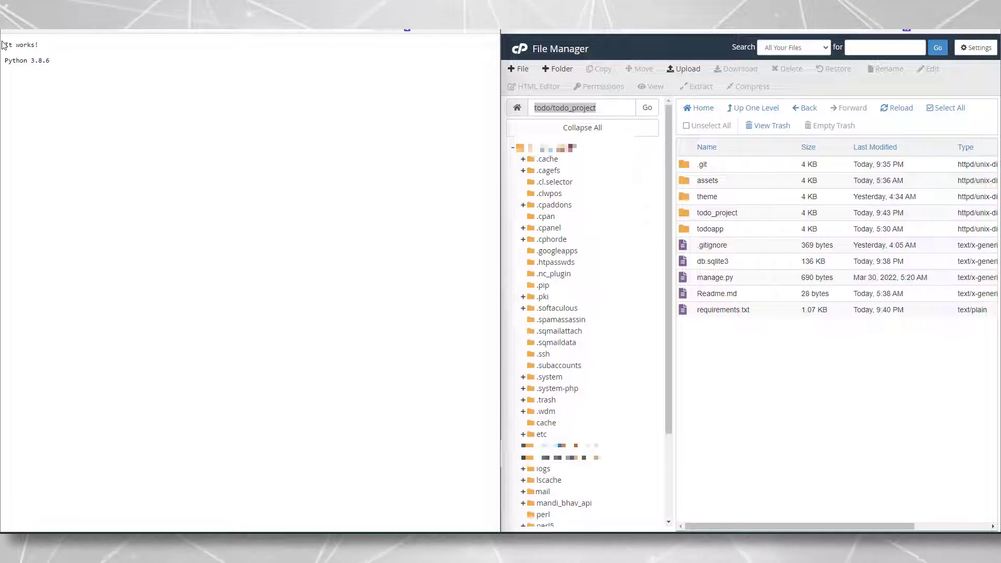
pyautogui.moveTo(29, 57); pyautogui.dragTo(52, 63)
pyautogui.click(47, 63)
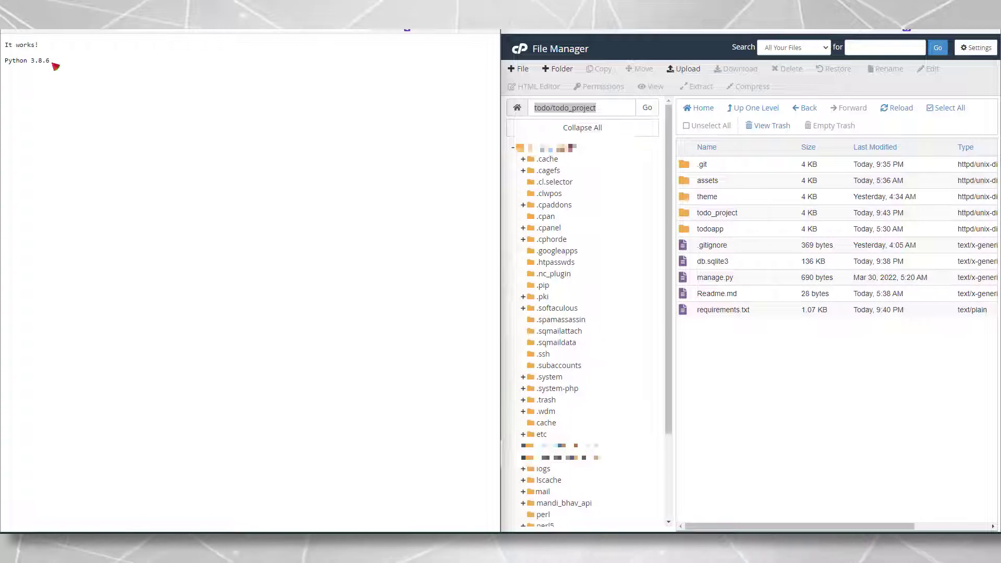
pyautogui.moveTo(4, 43); pyautogui.dragTo(50, 62)
pyautogui.click(40, 58)
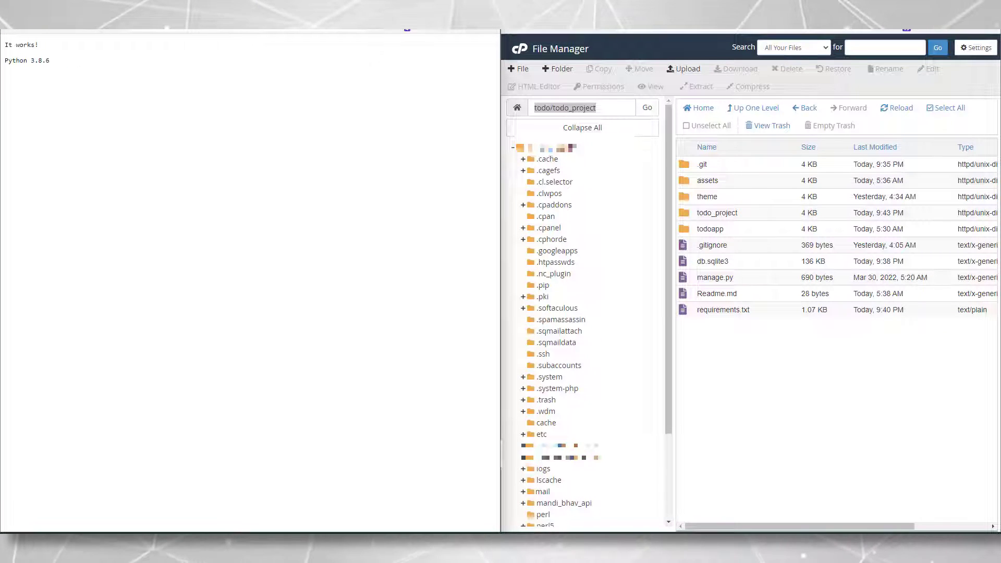
pyautogui.hotkey('ctrl', 'w')
pyautogui.scroll(-4, 402, 284)
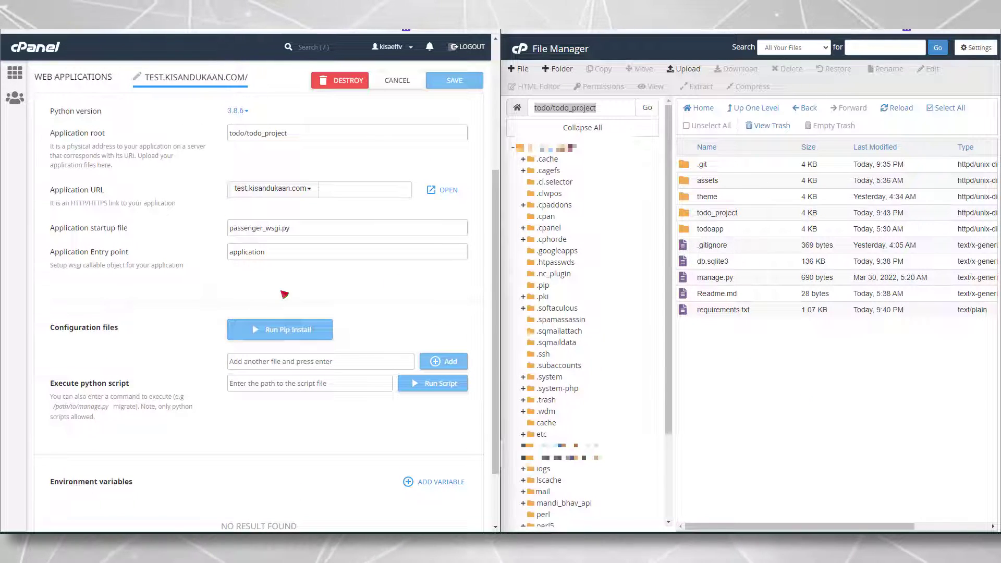
# Add requirements.txt as a configuration file for the app
pyautogui.click(251, 361)
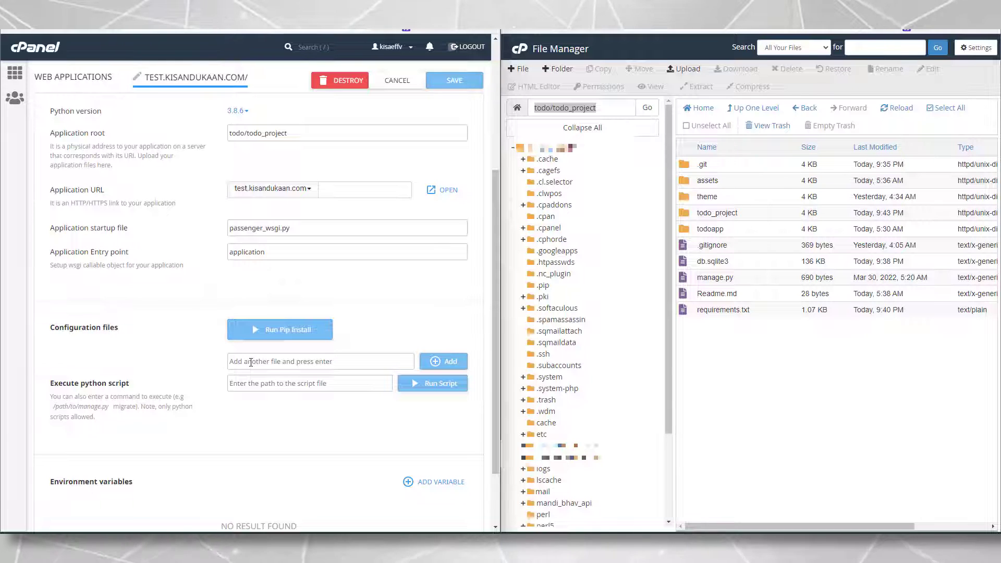
pyautogui.click(723, 310)
pyautogui.click(264, 361)
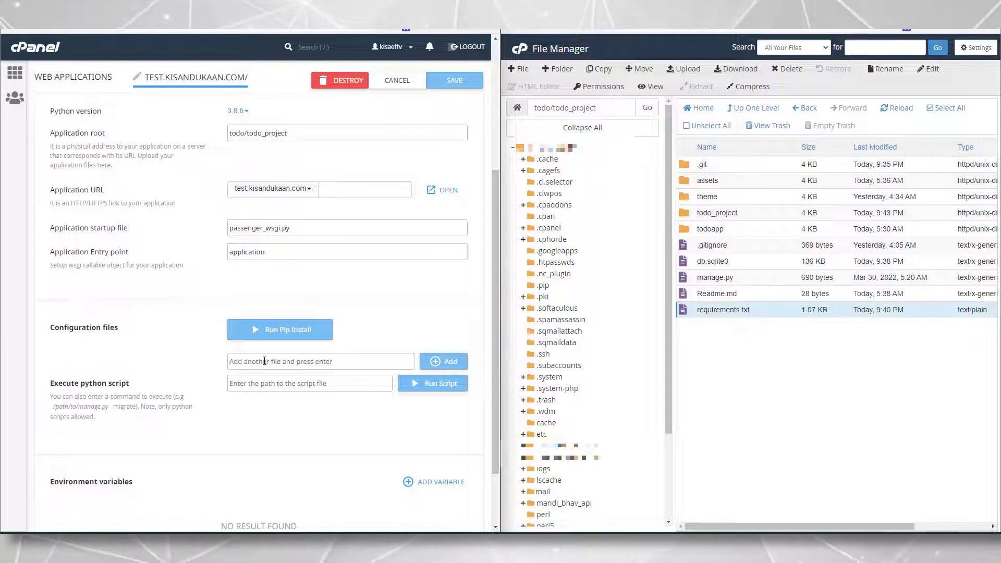
pyautogui.write('requirements.txt')
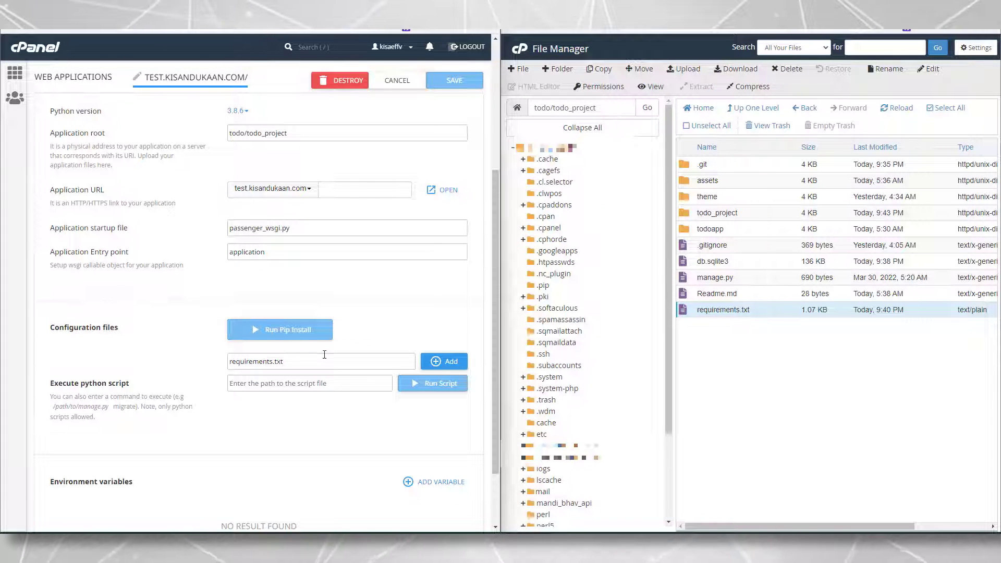
pyautogui.click(452, 362)
# Run pip install from requirements.txt, save the app settings, and maximise File Manager
pyautogui.click(305, 339)
pyautogui.click(275, 357)
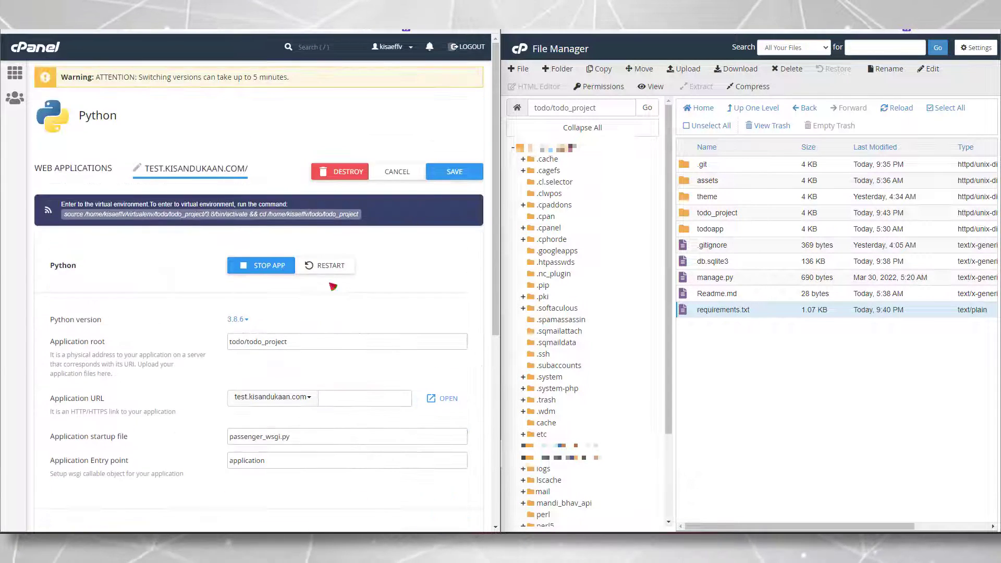
pyautogui.scroll(-5, 338, 281)
pyautogui.scroll(4, 420, 274)
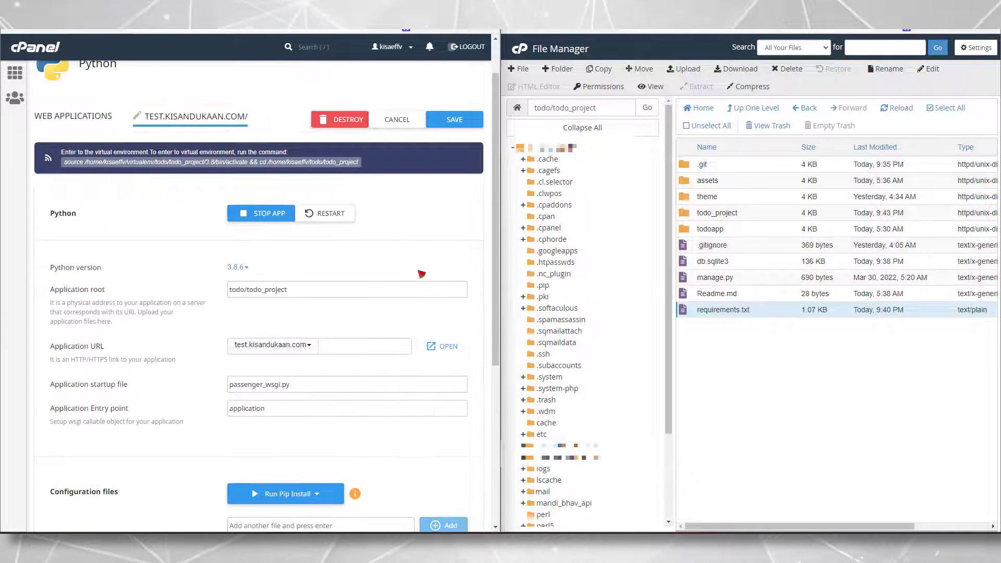
pyautogui.click(468, 125)
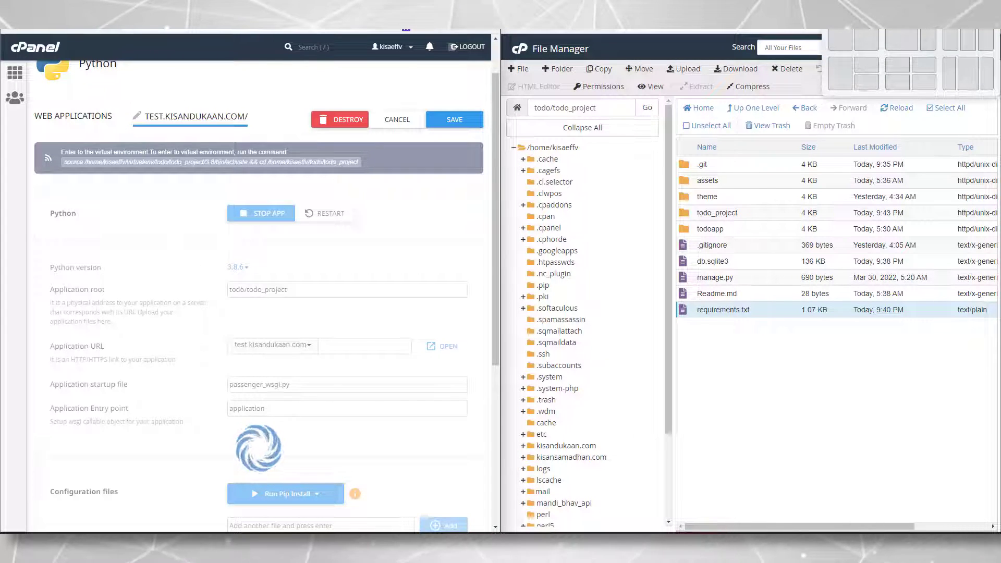
pyautogui.press('super+Up')
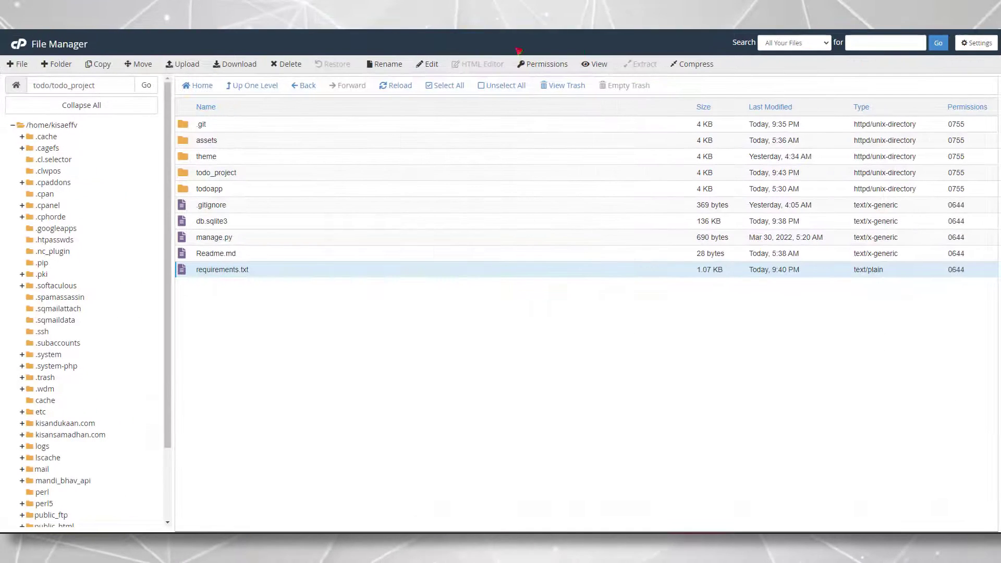
# Open passenger_wsgi.py from the project folder in the code editor
pyautogui.click(401, 86)
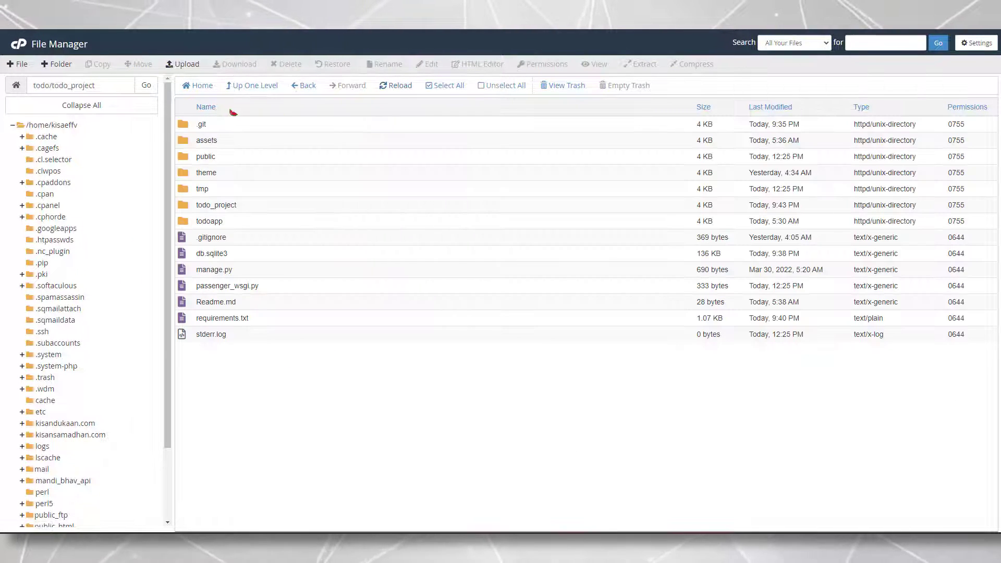
pyautogui.click(223, 156)
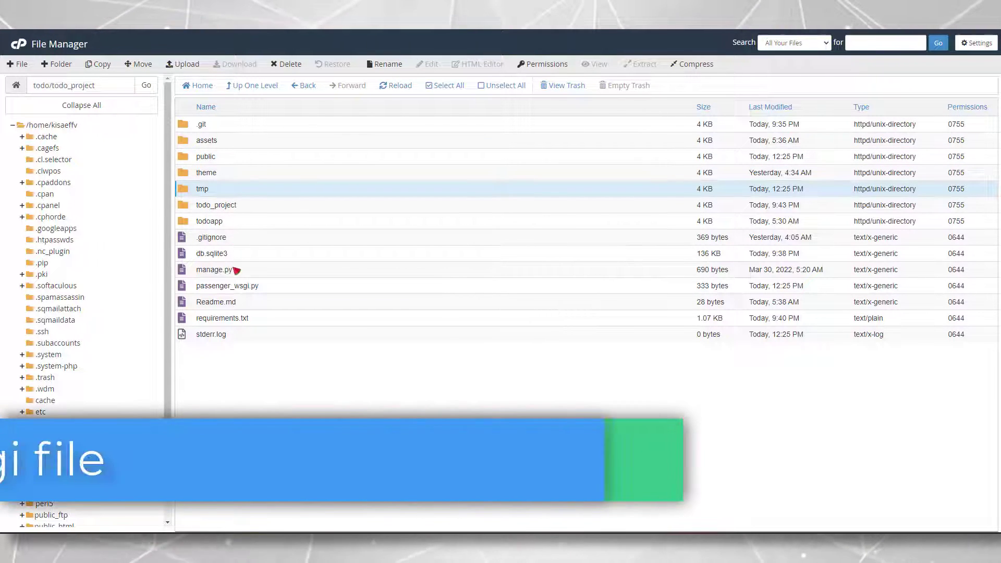
pyautogui.click(229, 287)
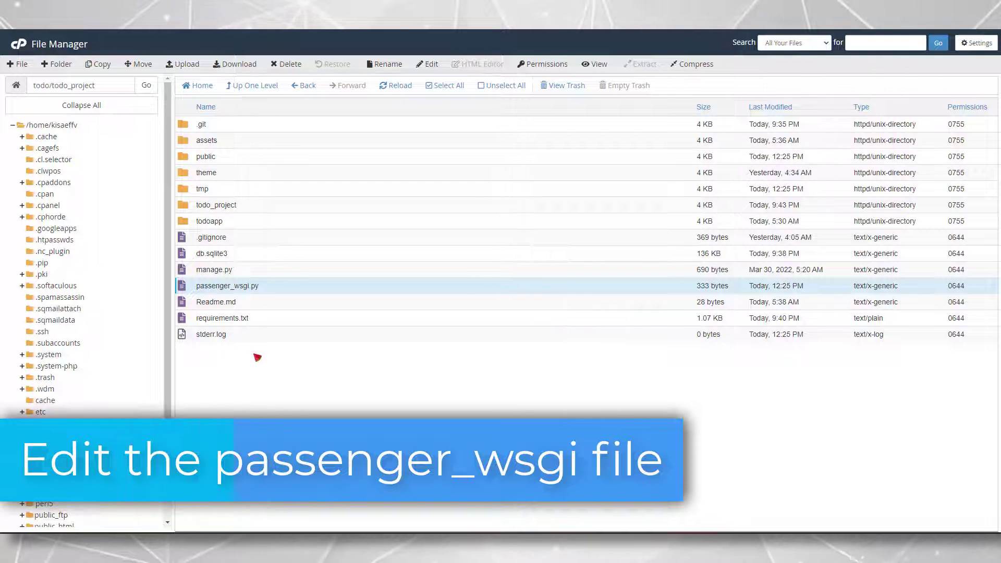
pyautogui.rightClick(272, 290)
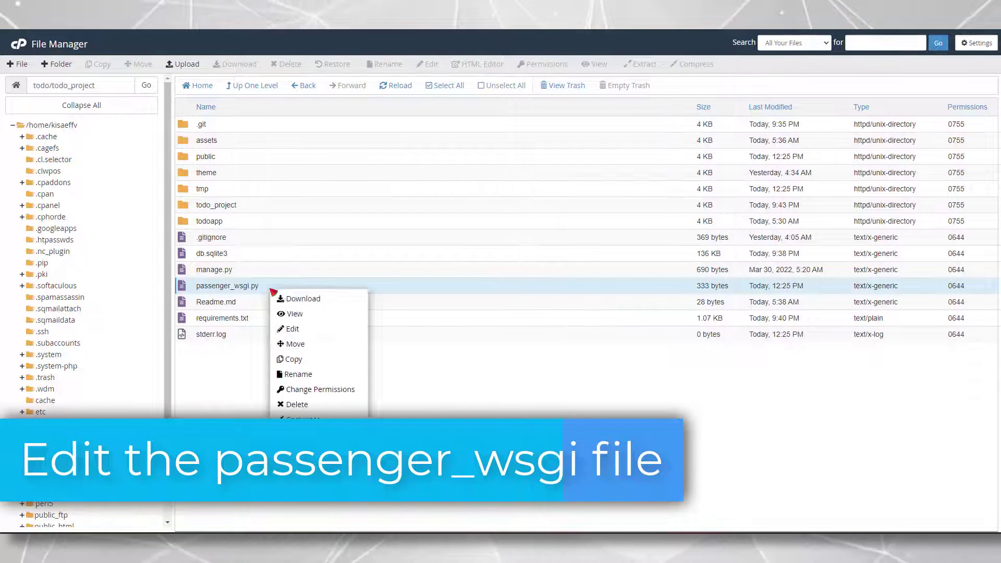
pyautogui.click(292, 329)
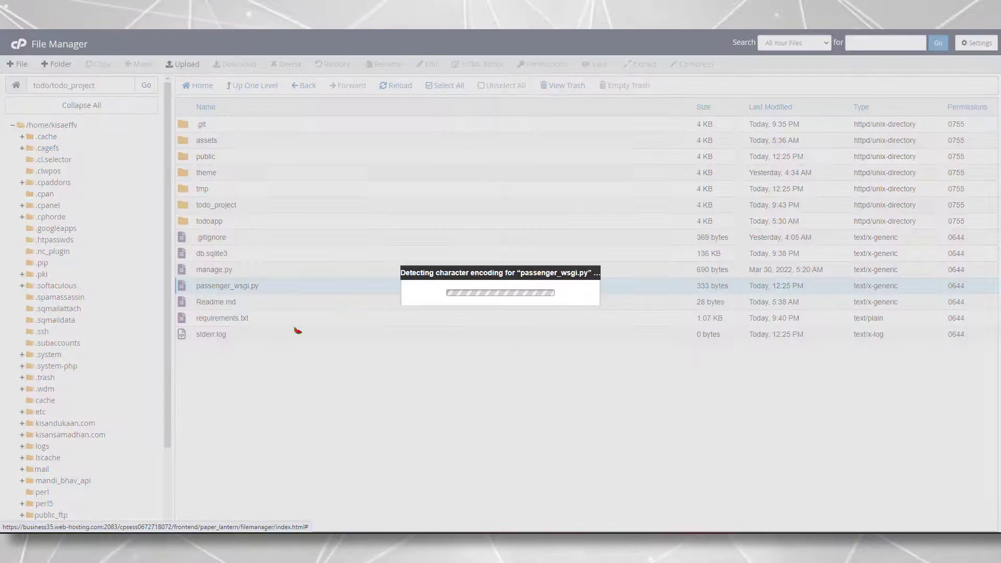
pyautogui.click(598, 357)
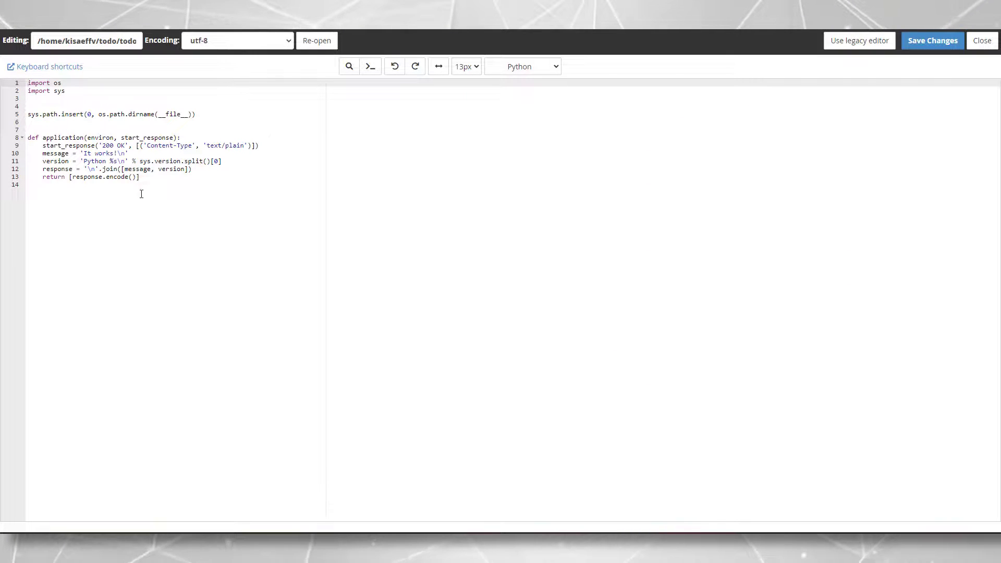
# Comment out the default 'It works!' application function, lines 8–13
pyautogui.click(141, 194)
pyautogui.press('super+Right')
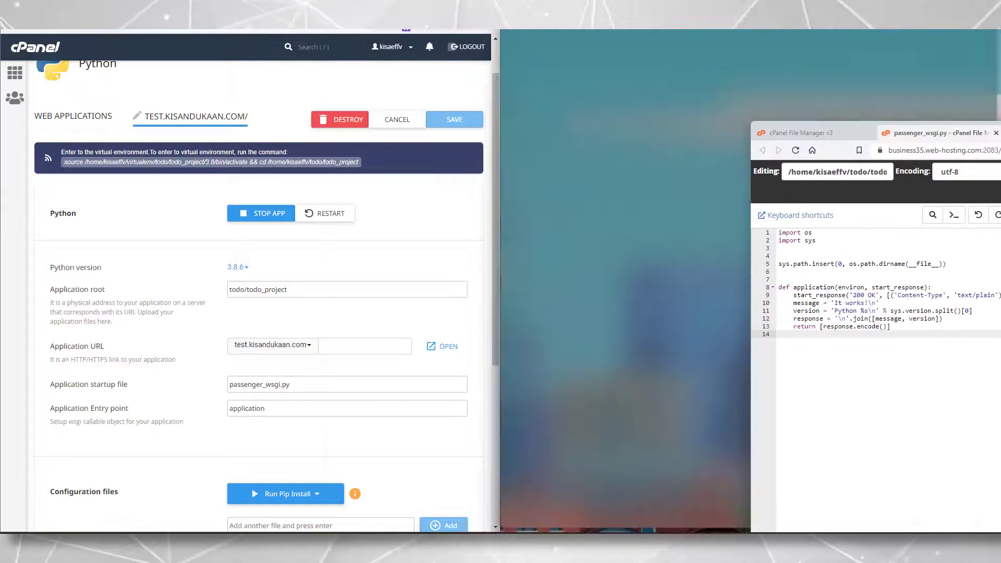
pyautogui.moveTo(111, 112); pyautogui.dragTo(3, 41)
pyautogui.click(95, 78)
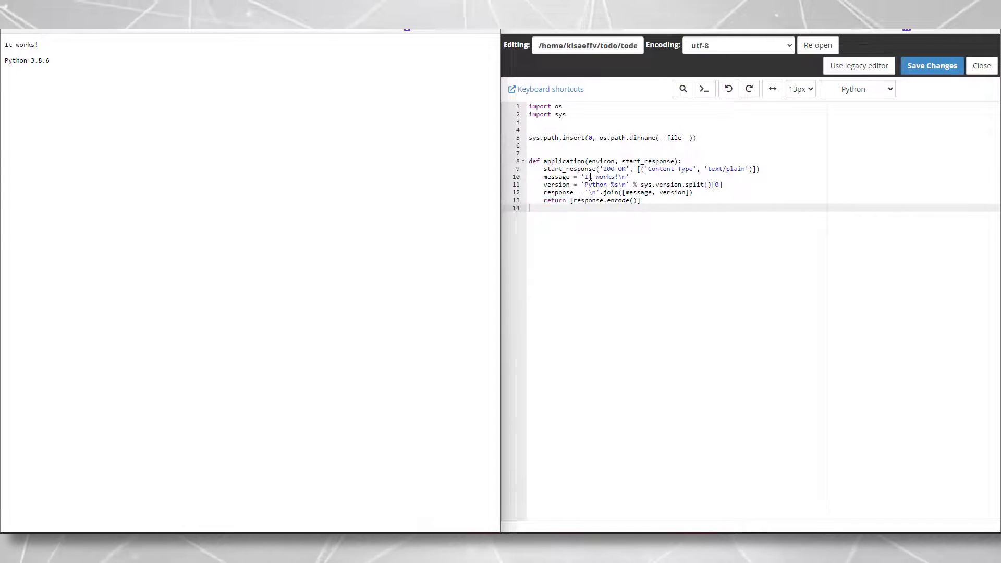
pyautogui.moveTo(585, 177); pyautogui.dragTo(616, 178)
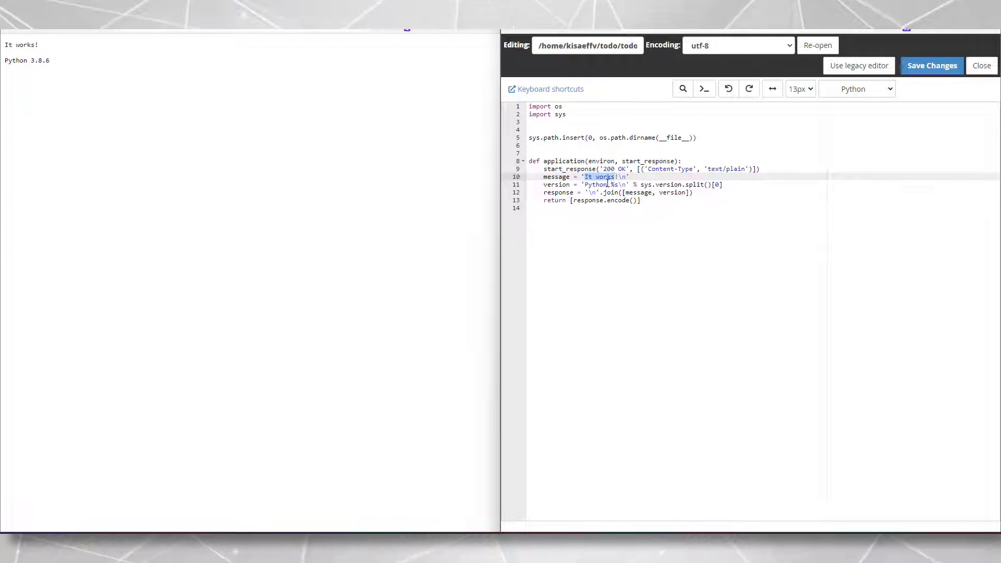
pyautogui.click(669, 185)
pyautogui.click(662, 206)
pyautogui.moveTo(656, 207); pyautogui.dragTo(529, 160)
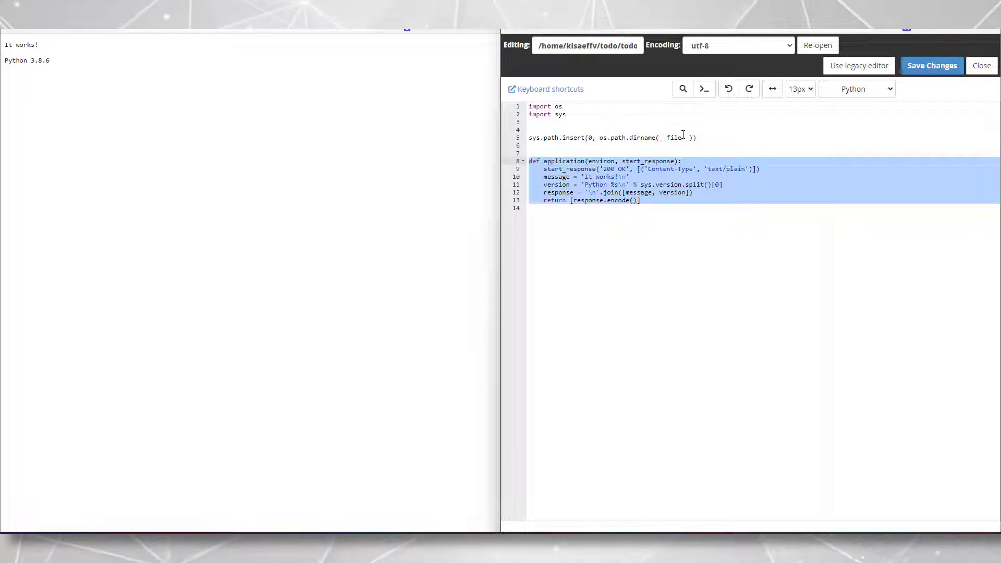
pyautogui.hotkey('ctrl', '/')
# Add the line 'from todo_project.wsgi import application' and save the file
pyautogui.press('Return')
pyautogui.press('Return')
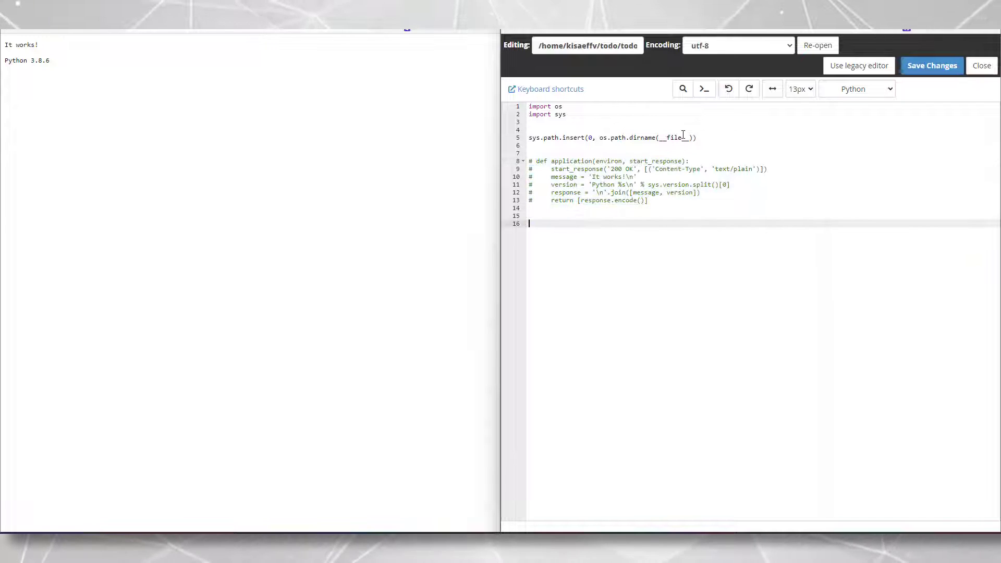
pyautogui.write('from ')
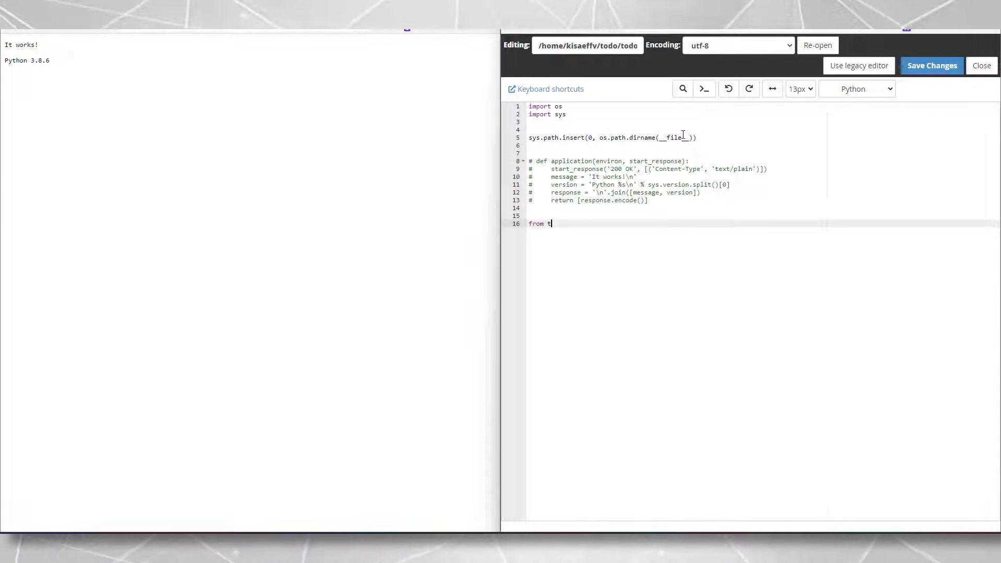
pyautogui.write('todo_project')
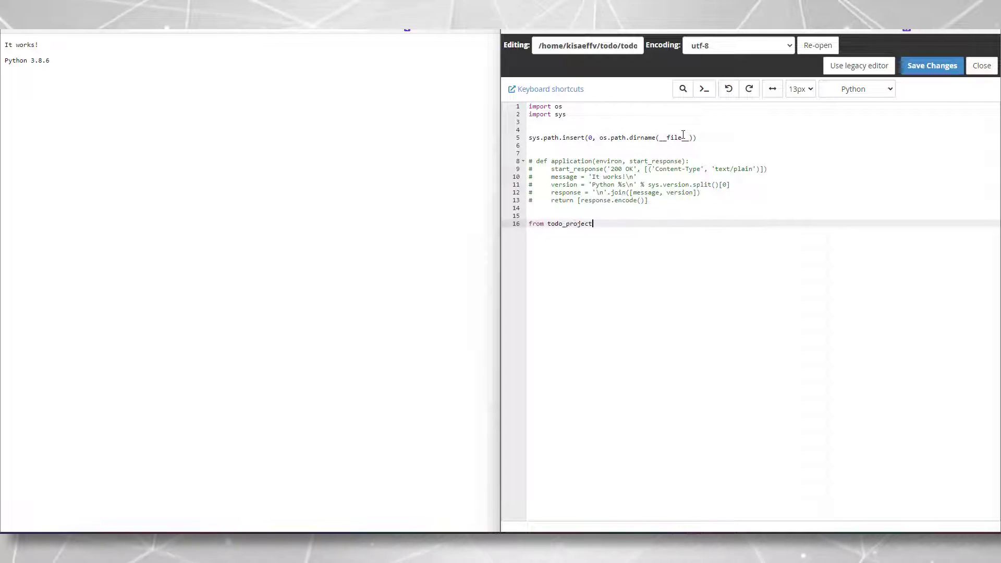
pyautogui.write('.wsgi')
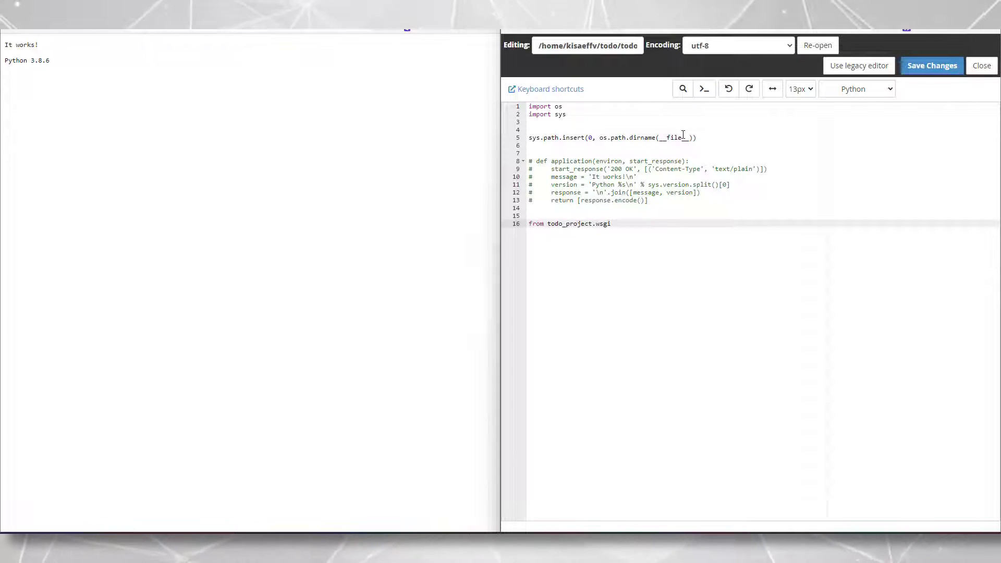
pyautogui.press('BackSpace')
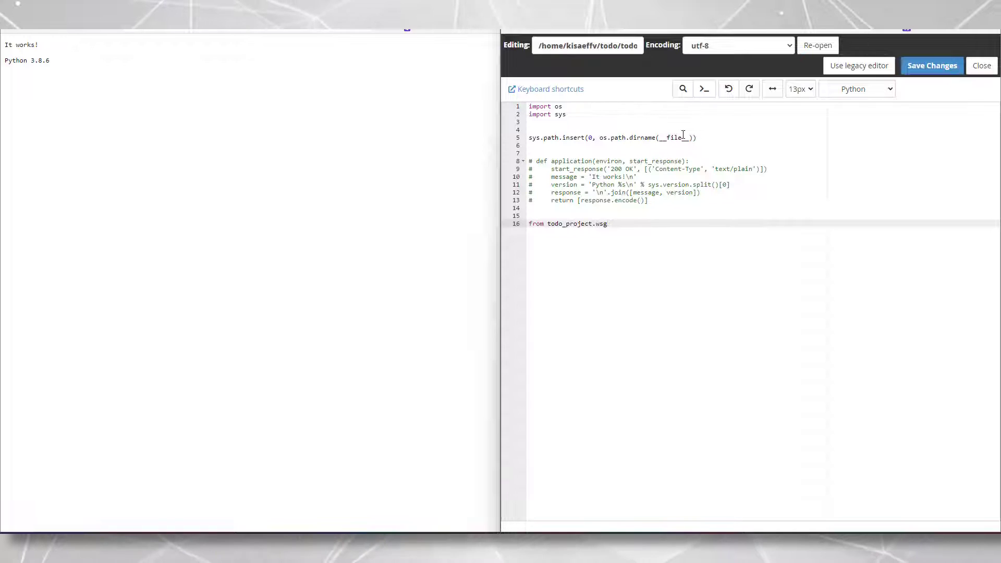
pyautogui.write('i import appli')
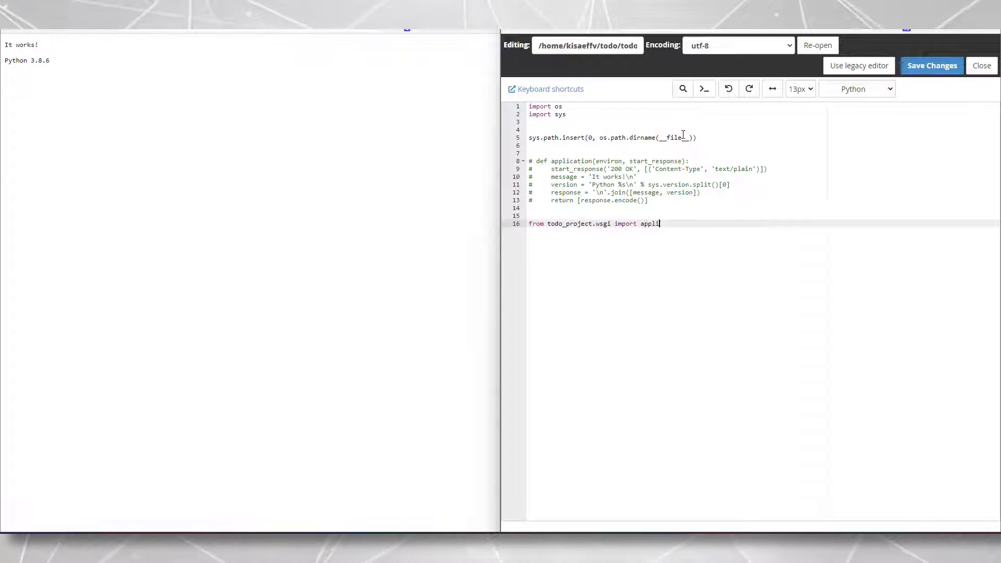
pyautogui.write('cation')
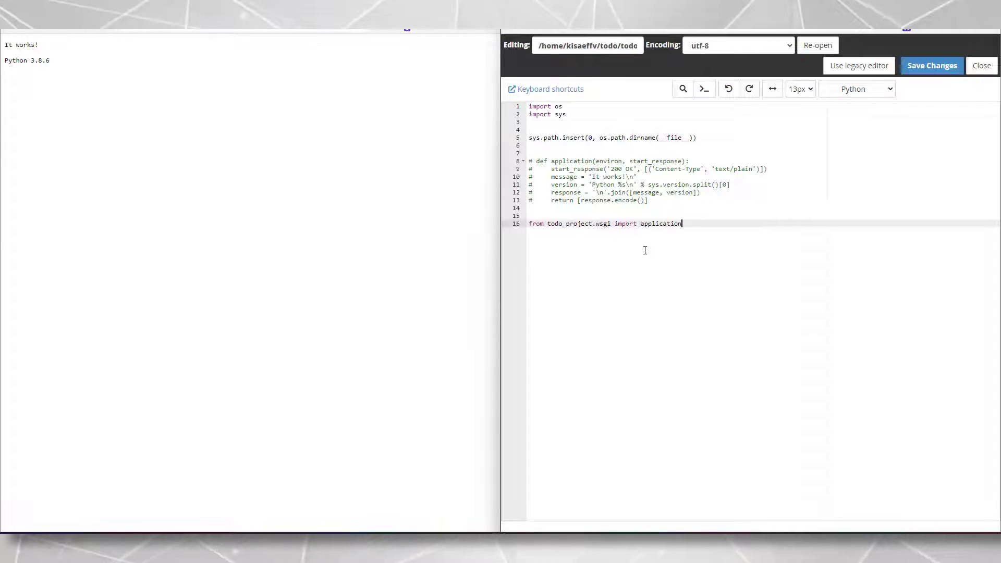
pyautogui.moveTo(688, 231); pyautogui.dragTo(529, 221)
pyautogui.click(568, 233)
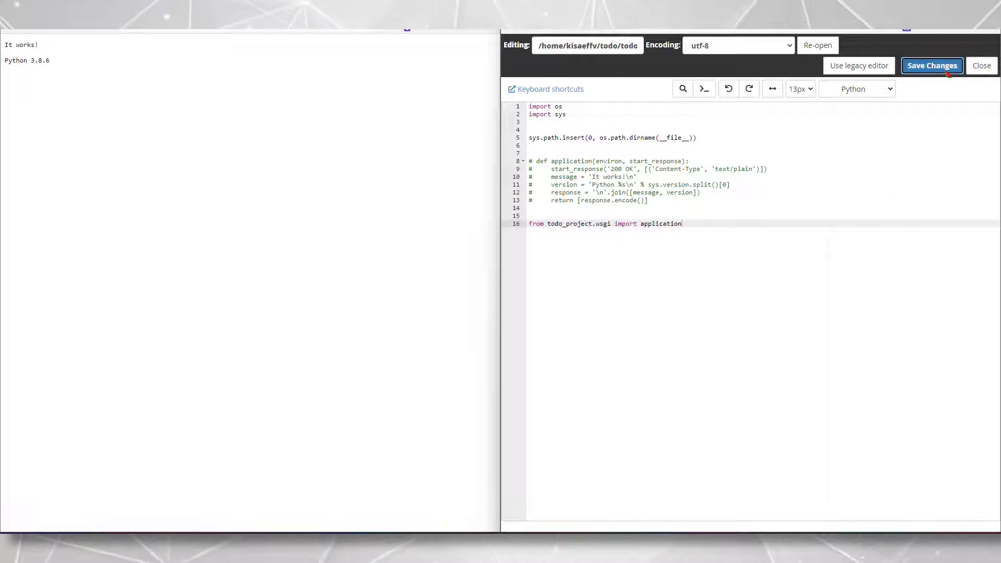
pyautogui.click(932, 65)
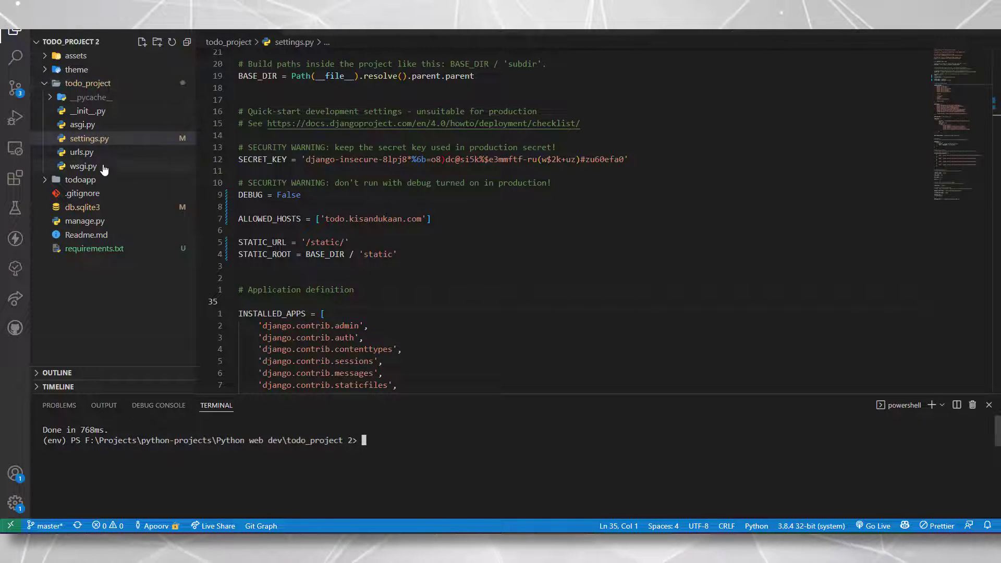
# Check that the local wsgi.py defines the application callable
pyautogui.click(103, 165)
pyautogui.moveTo(238, 244); pyautogui.dragTo(247, 184)
pyautogui.click(245, 244)
pyautogui.doubleClick(264, 232)
pyautogui.click(240, 244)
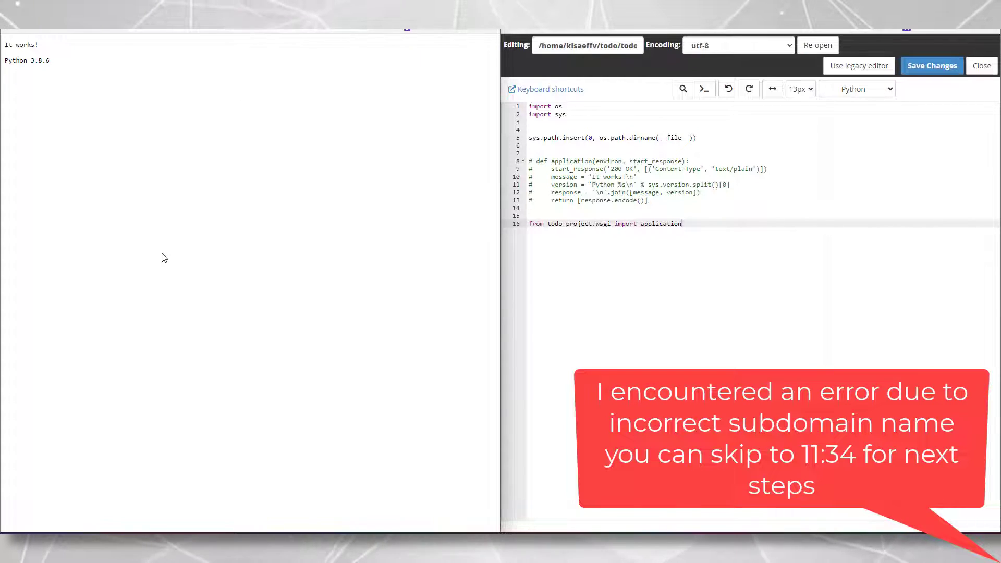
# Reload the site to see Bad Request (400), then return to the file listing
pyautogui.press('F5')
pyautogui.moveTo(139, 57); pyautogui.dragTo(2, 52)
pyautogui.click(33, 50)
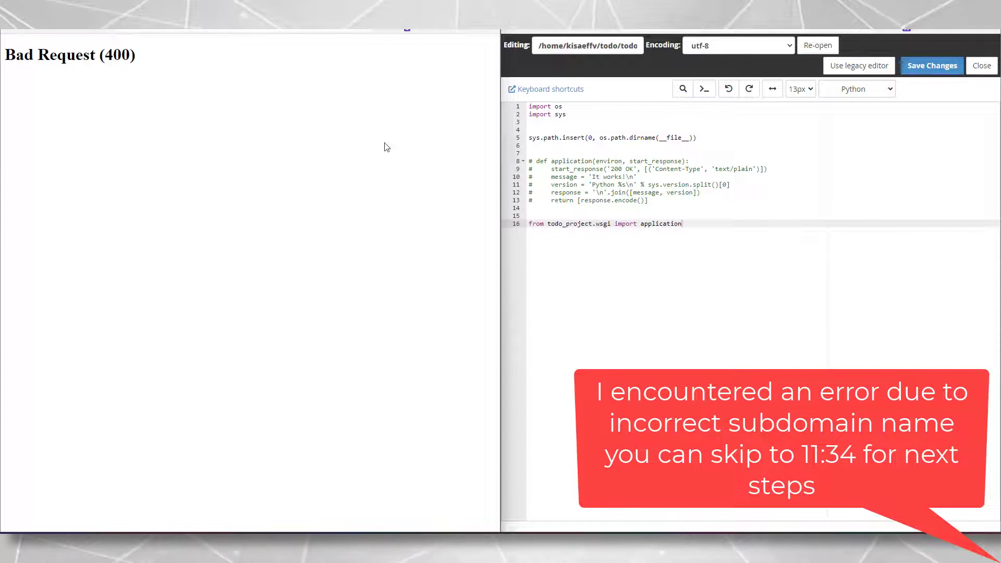
pyautogui.hotkey('ctrl', 'w')
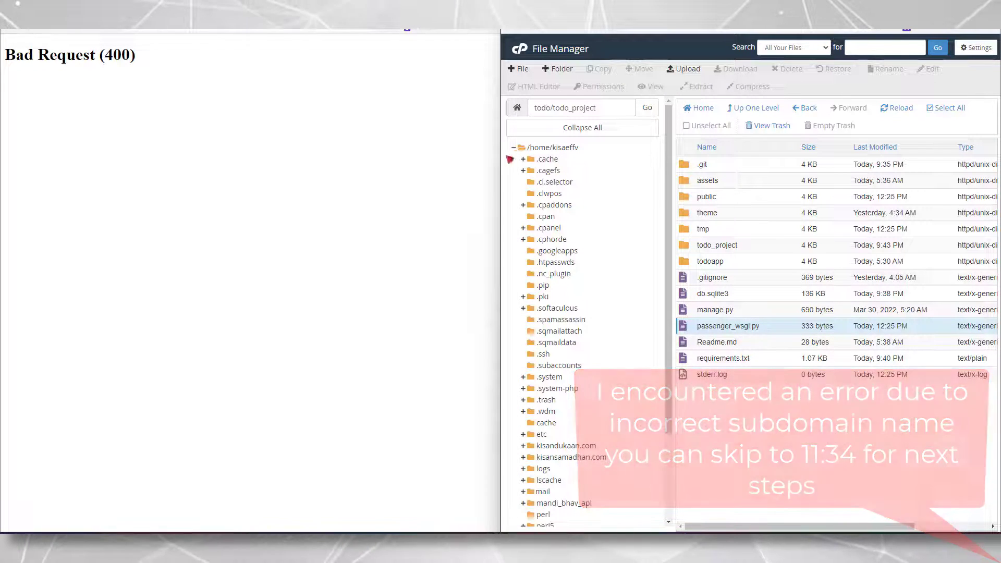
# Widen File Manager, enter the inner todo_project folder, and open settings.py for editing
pyautogui.moveTo(500, 152); pyautogui.dragTo(338, 157)
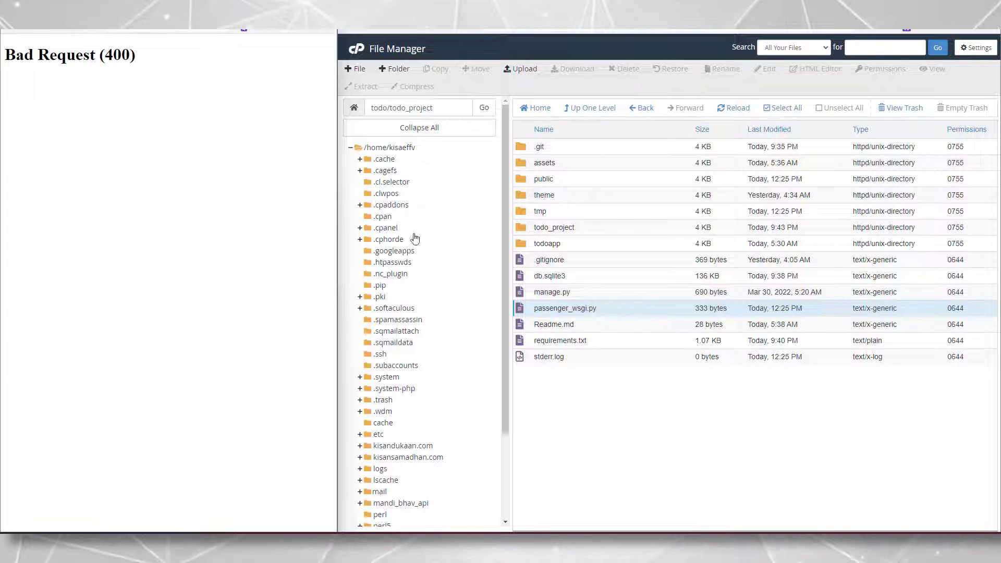
pyautogui.click(588, 227)
pyautogui.rightClick(586, 228)
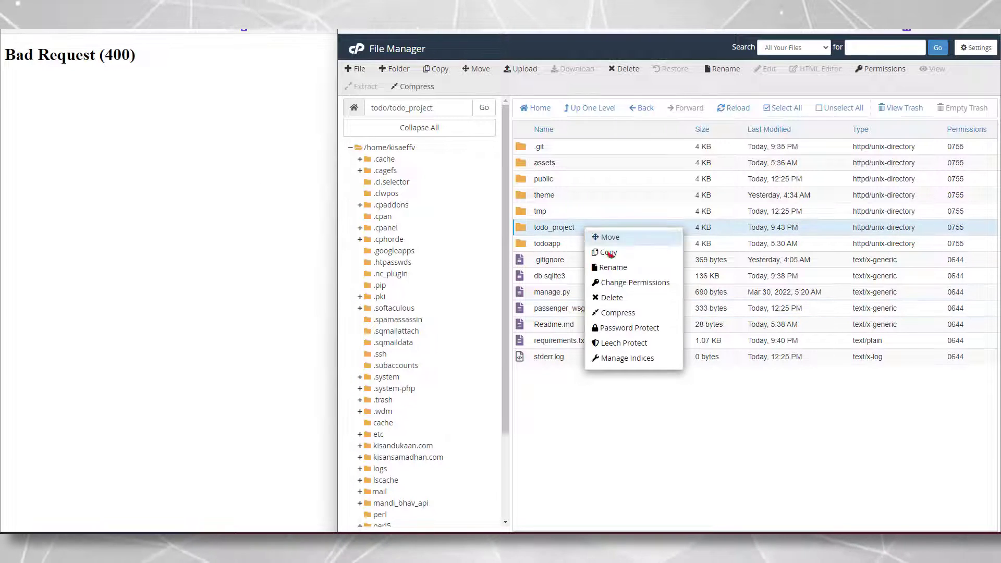
pyautogui.doubleClick(583, 226)
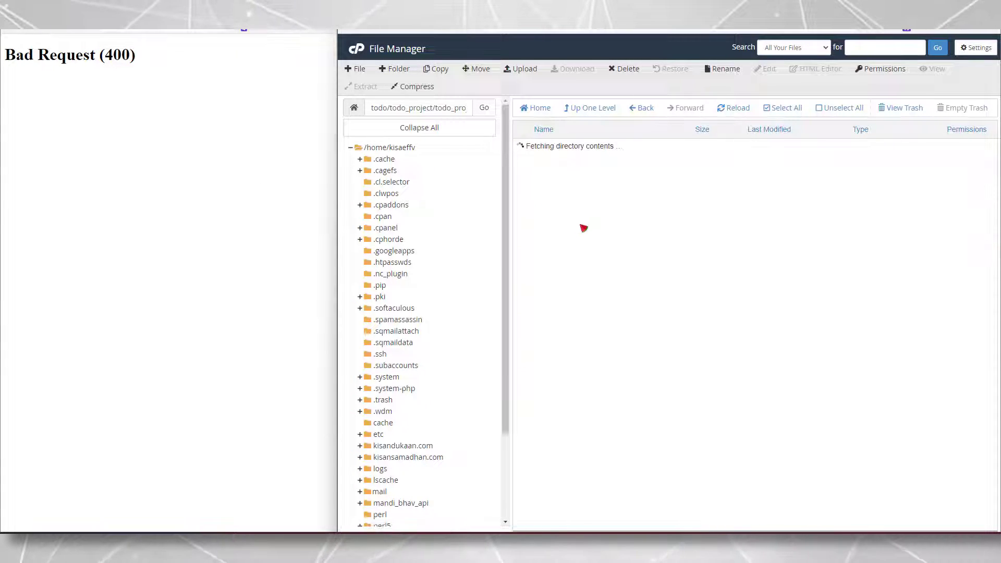
pyautogui.click(585, 199)
pyautogui.rightClick(585, 199)
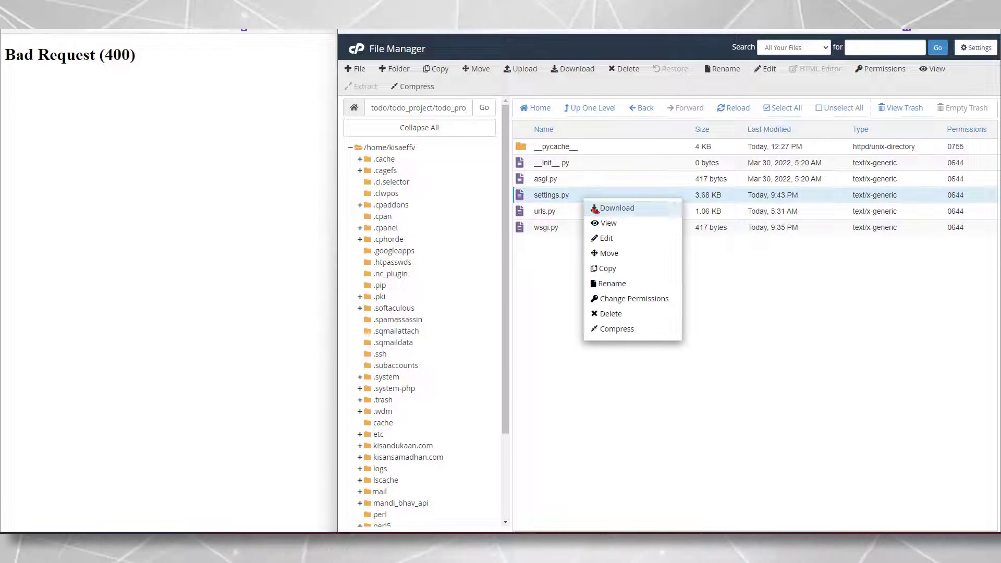
pyautogui.click(606, 238)
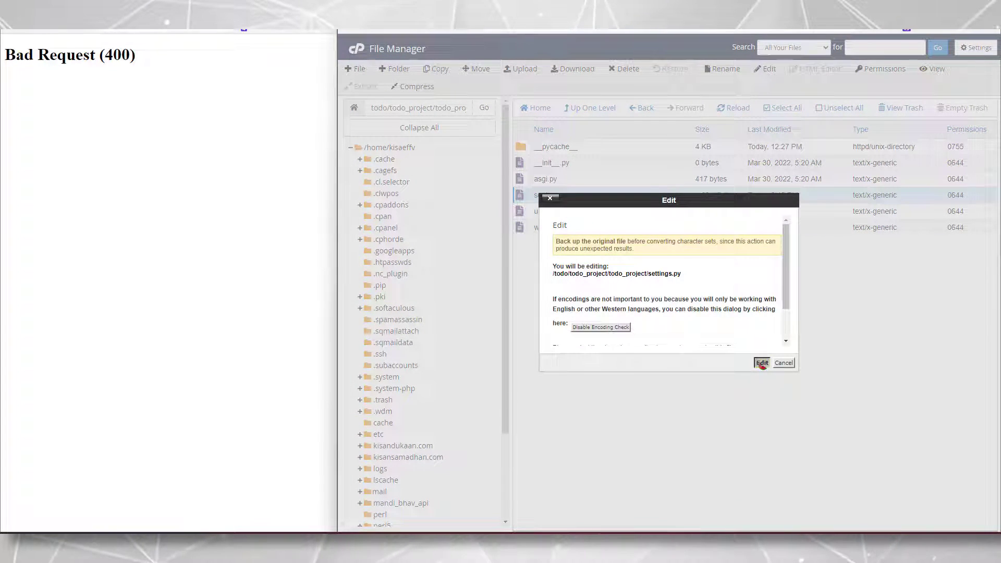
pyautogui.click(762, 363)
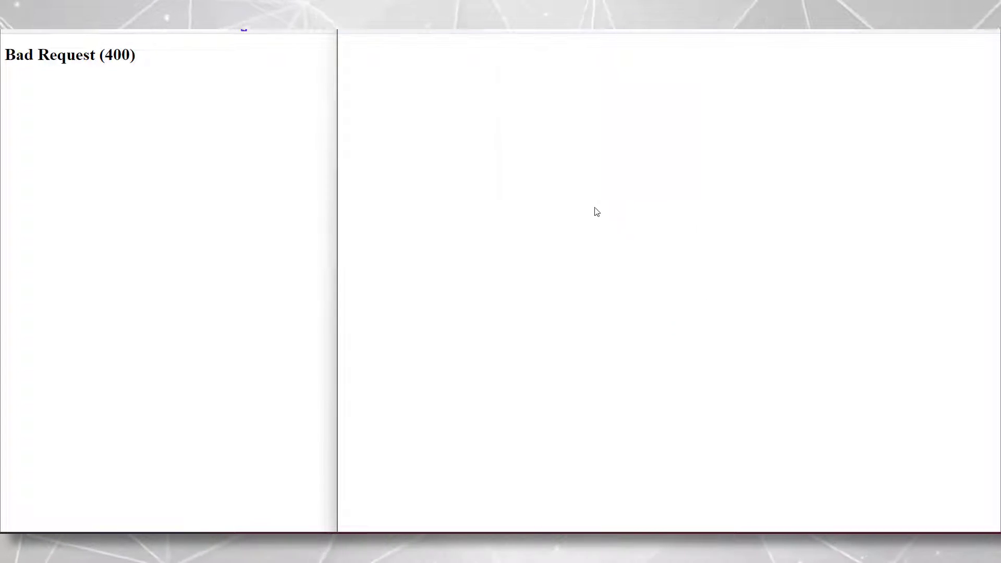
# Change DEBUG from False to True in settings.py and save it
pyautogui.scroll(-2, 604, 208)
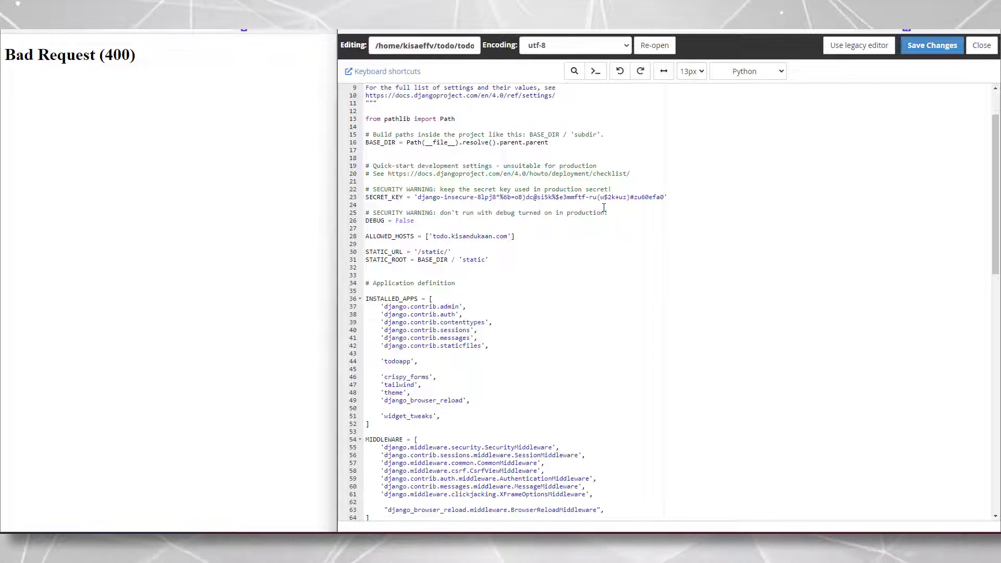
pyautogui.scroll(-9, 575, 219)
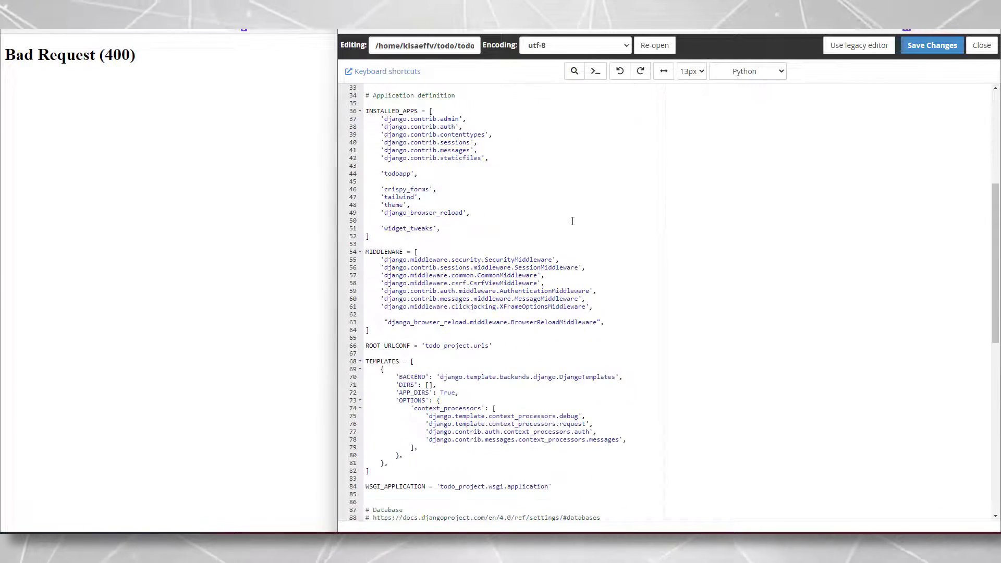
pyautogui.scroll(-5, 574, 219)
pyautogui.scroll(16, 573, 220)
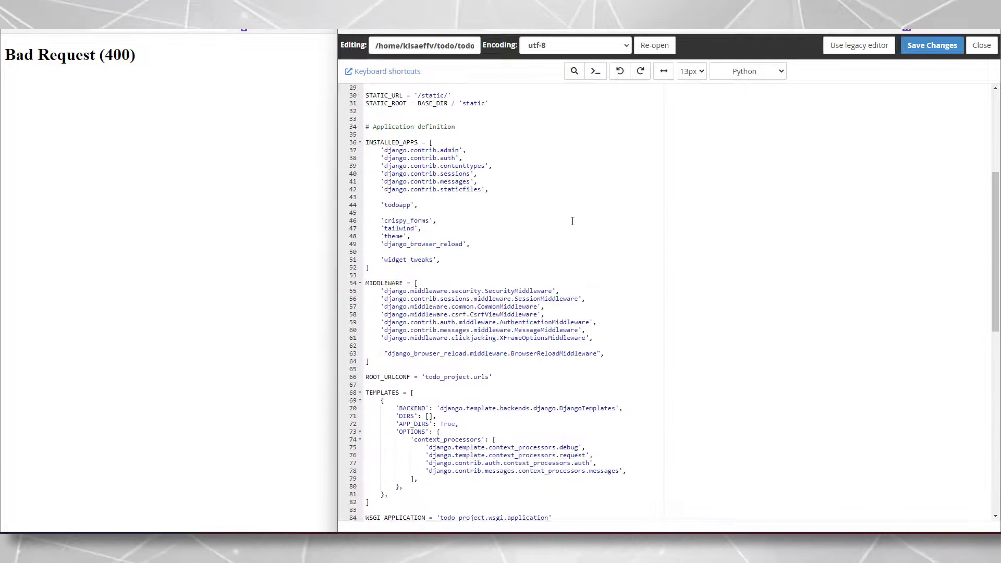
pyautogui.doubleClick(403, 282)
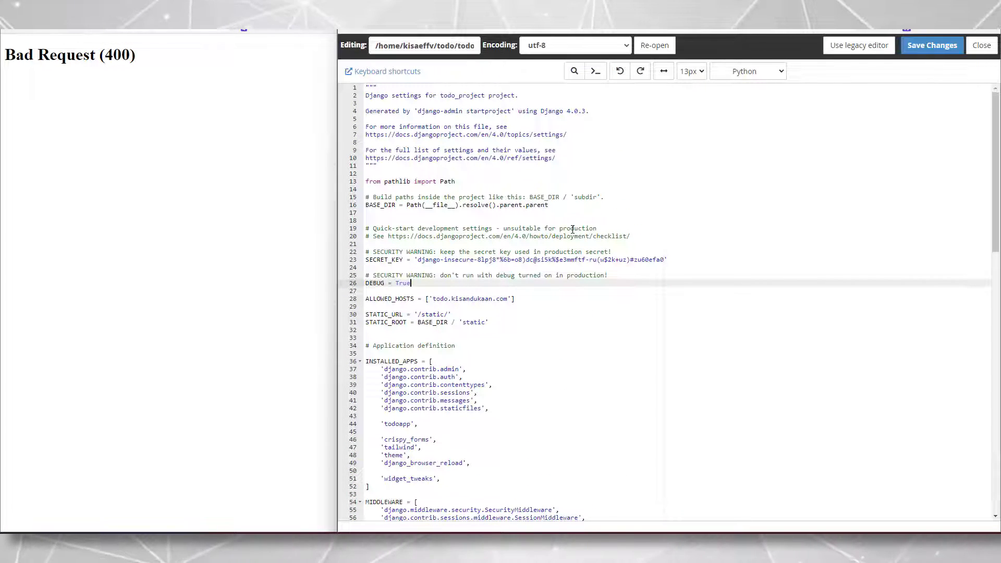
pyautogui.click(931, 45)
pyautogui.press('F5')
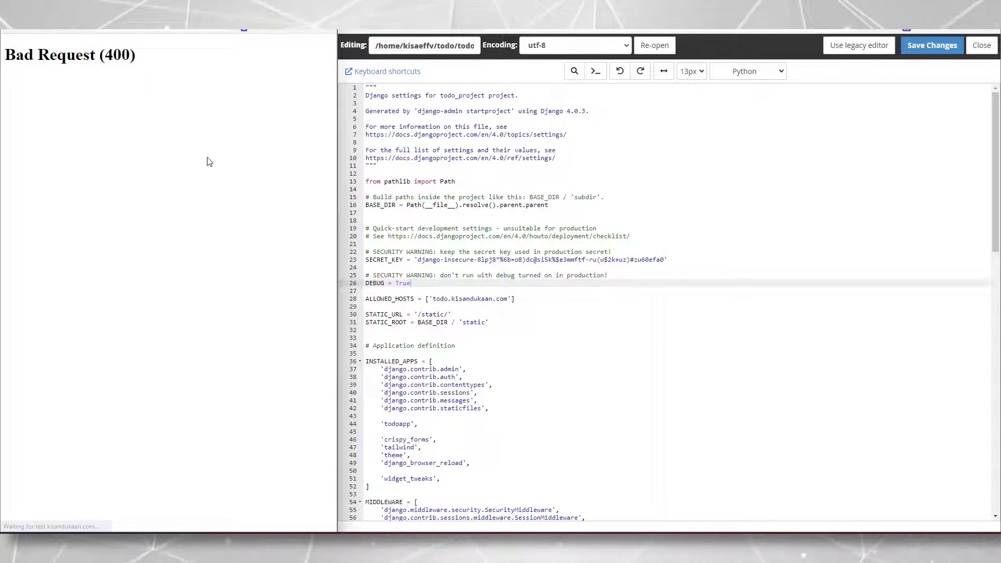
pyautogui.click(673, 162)
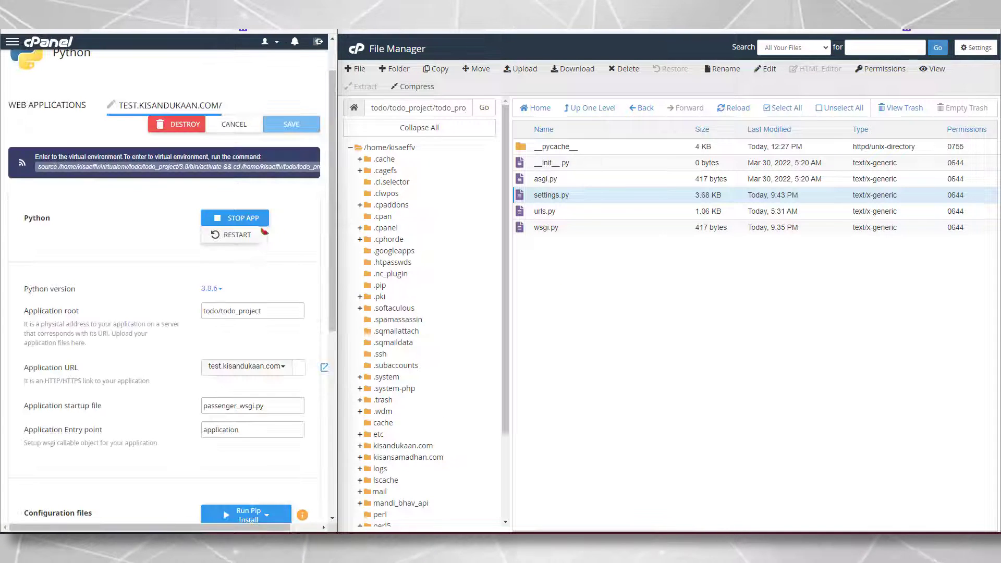
# Restart the test.kisandukaan.com app from the web applications list and open the site
pyautogui.click(48, 110)
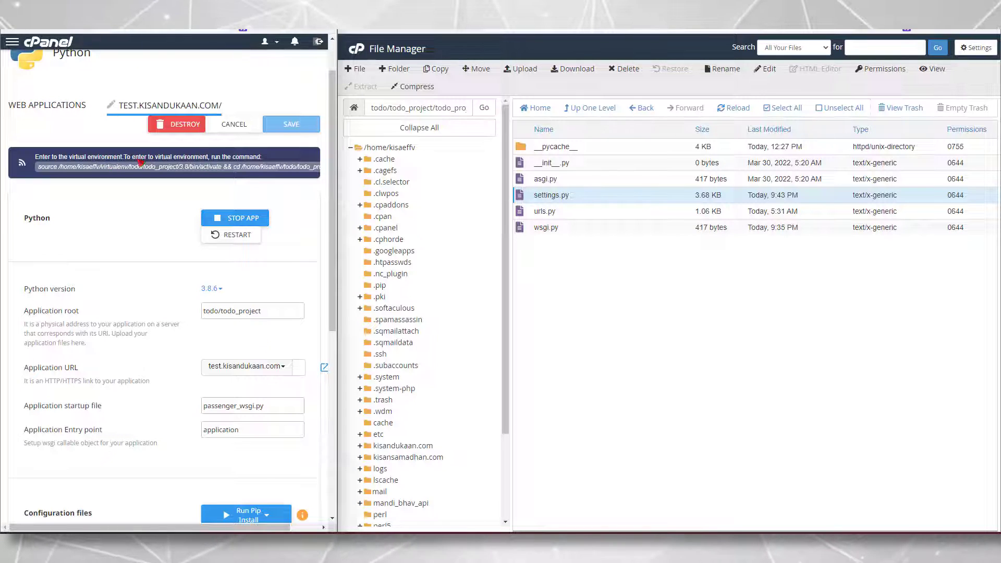
pyautogui.click(48, 107)
pyautogui.click(296, 267)
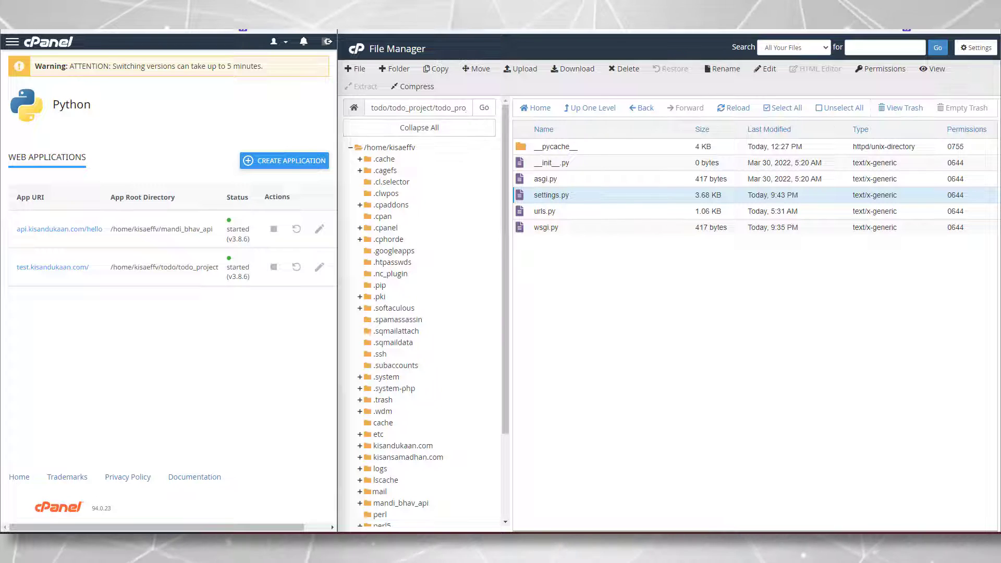
pyautogui.click(46, 32)
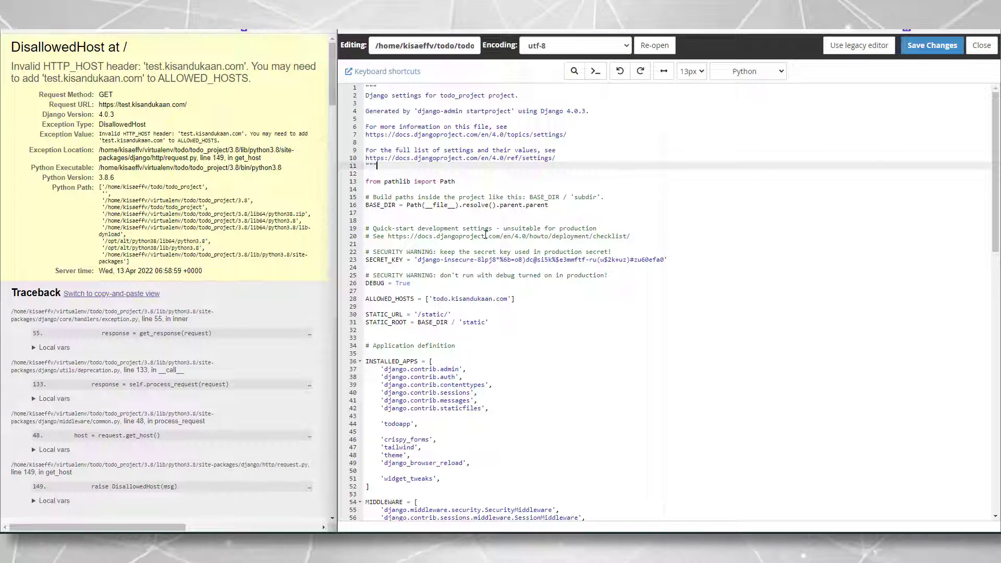
# Change the ALLOWED_HOSTS entry to 'test.kisandukaan.com' and save settings.py
pyautogui.scroll(-2, 482, 265)
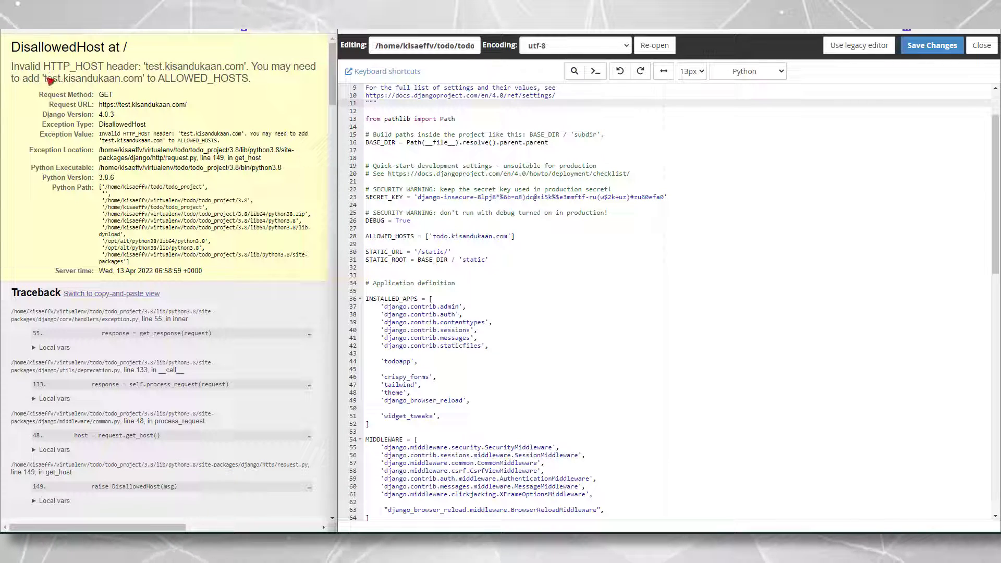
pyautogui.doubleClick(442, 236)
pyautogui.write('test')
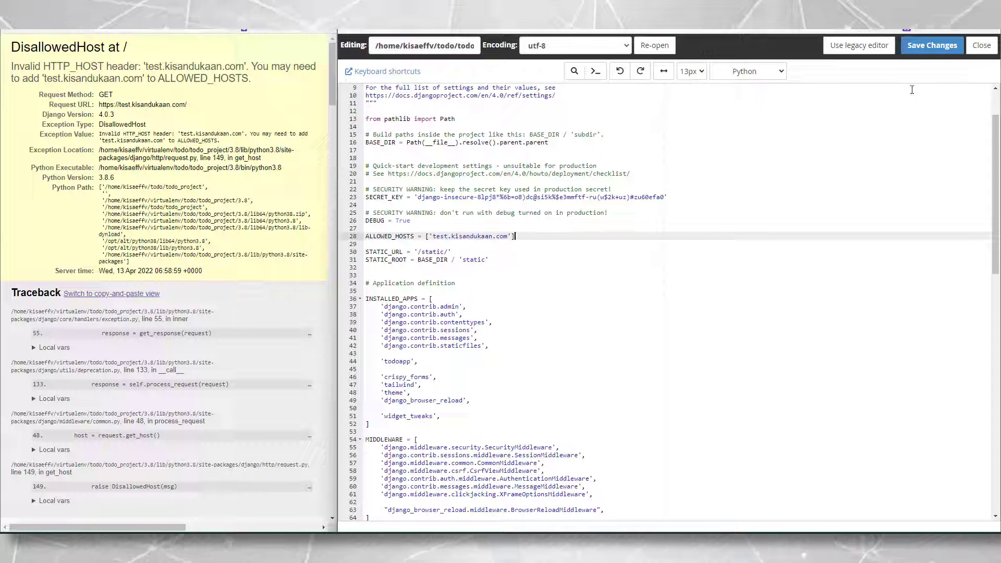
pyautogui.hotkey('ctrl', 's')
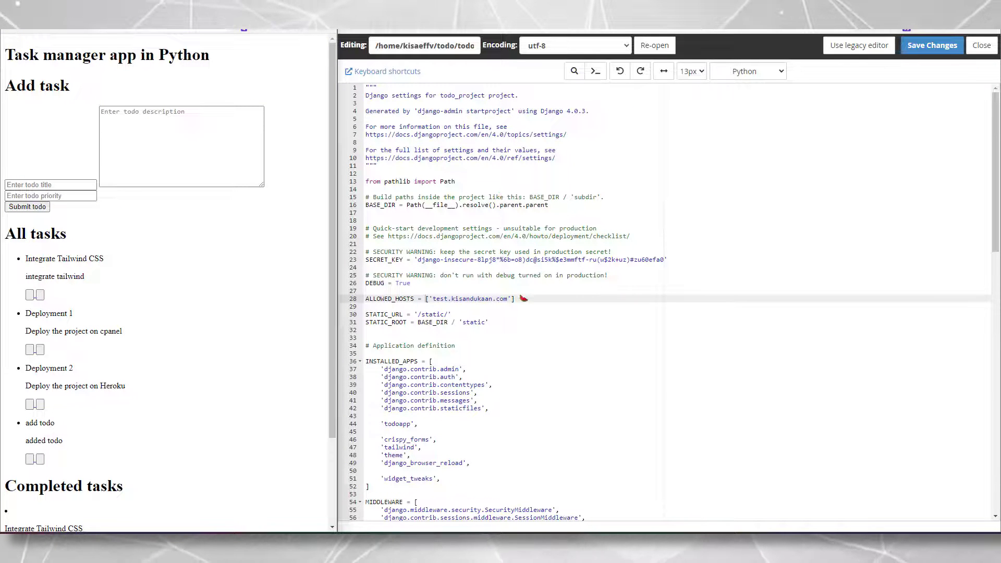
pyautogui.tripleClick(521, 298)
# In a new tab, move down the address-bar suggestions to the cPanel login URL
pyautogui.click(522, 307)
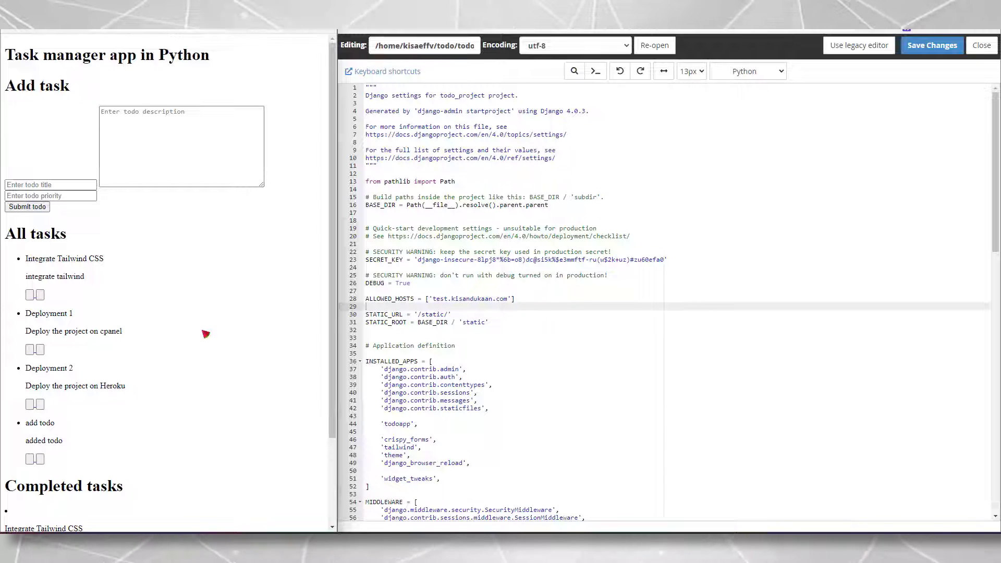
pyautogui.scroll(-2, 182, 287)
pyautogui.scroll(2, 189, 281)
pyautogui.tripleClick(63, 55)
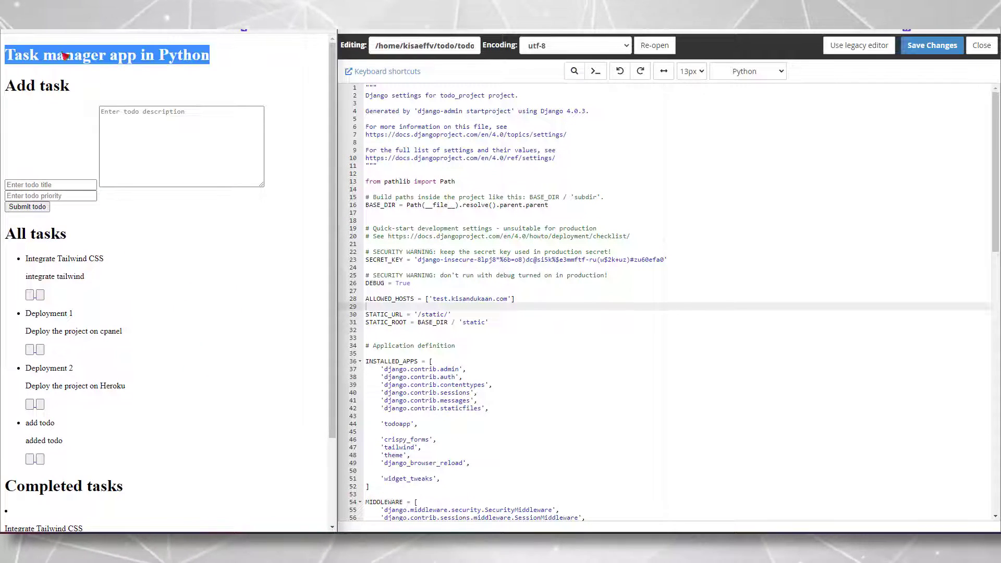
pyautogui.click(190, 89)
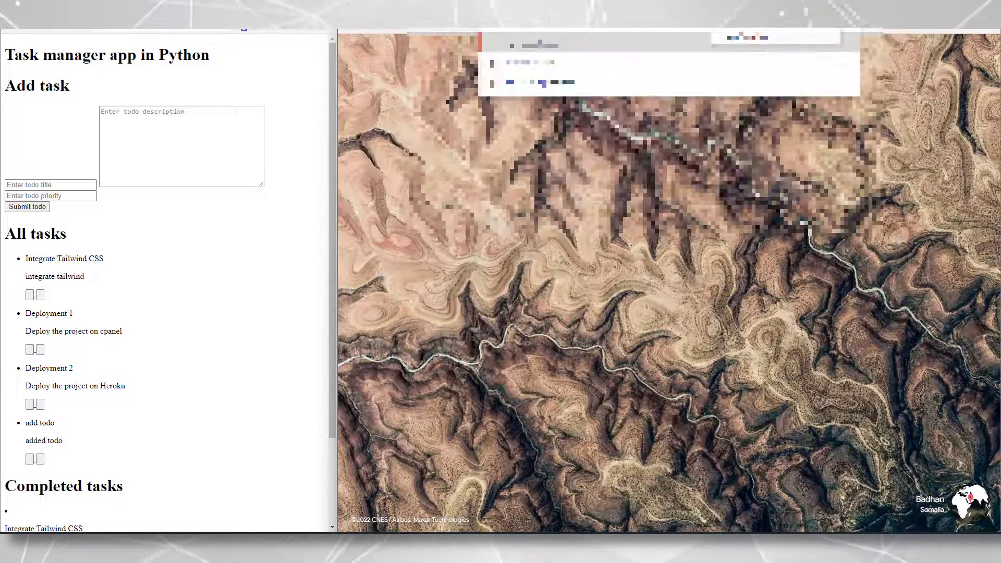
pyautogui.press('Down')
pyautogui.press('Down')
pyautogui.press('Down')
pyautogui.press('Down')
pyautogui.press('Down')
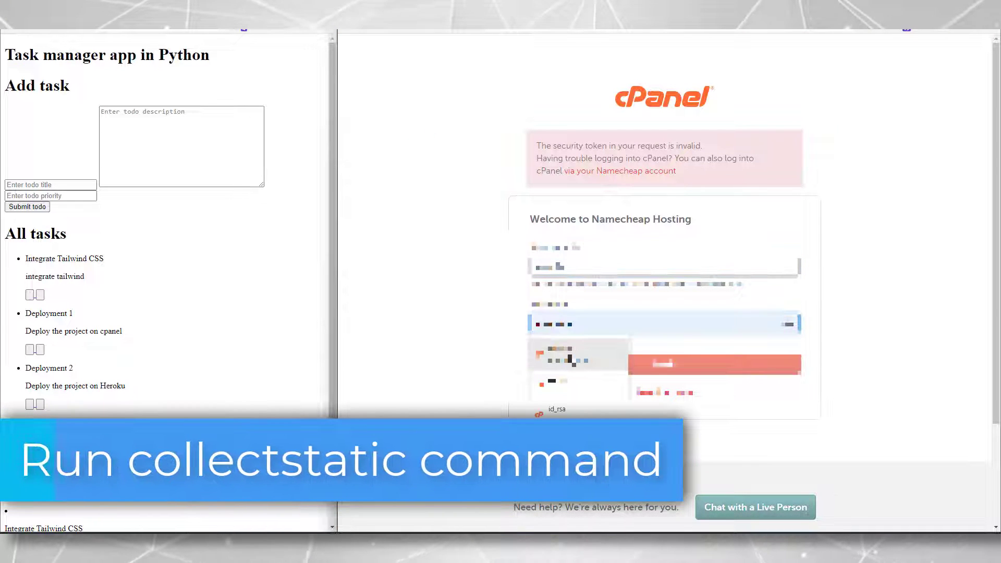
# Log in to cPanel with the saved credentials and open Terminal by searching 'termina'
pyautogui.click(569, 359)
pyautogui.click(633, 364)
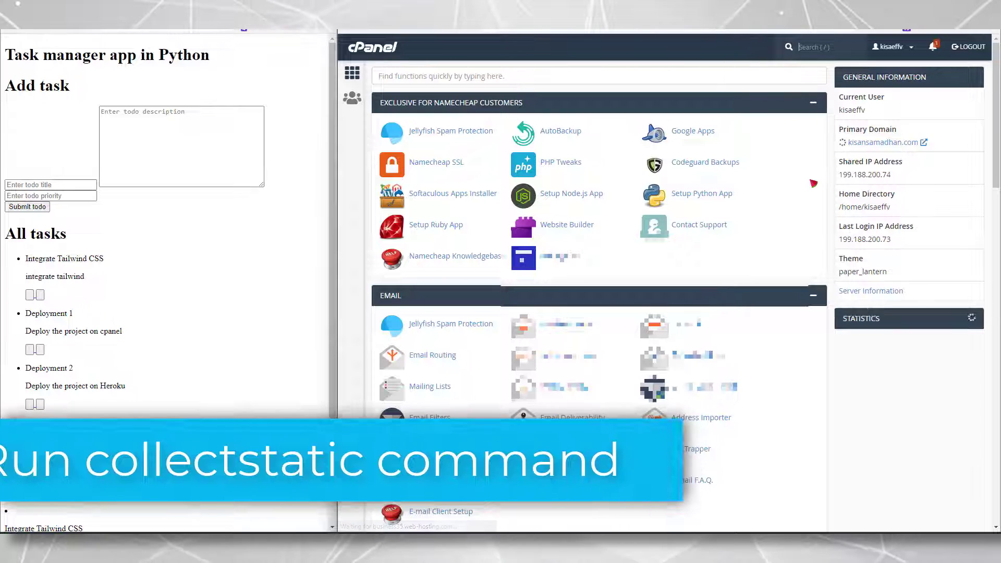
pyautogui.click(684, 79)
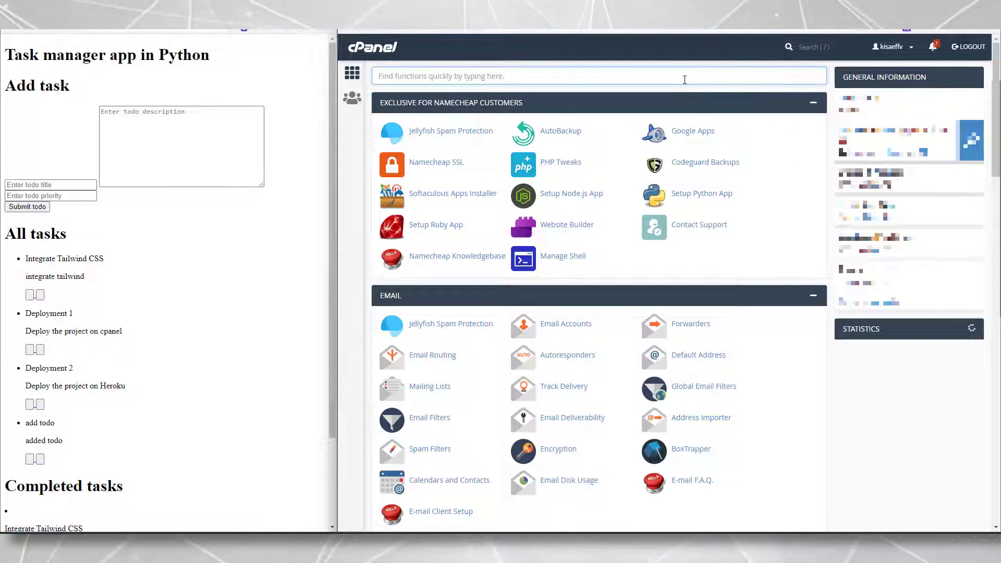
pyautogui.write('terminal')
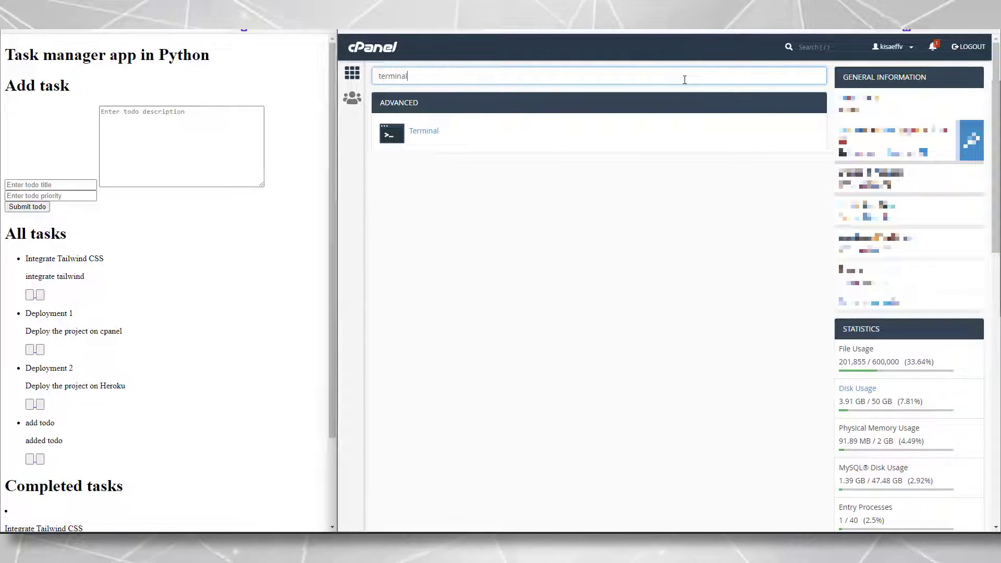
pyautogui.click(415, 134)
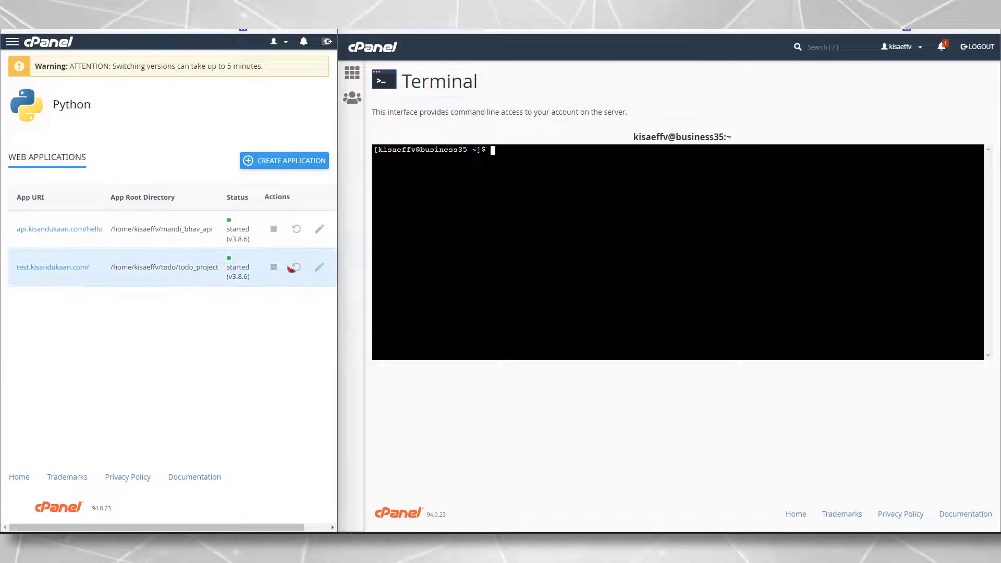
# Copy the test.kisandukaan.com app's virtual-environment command and run it in Terminal
pyautogui.click(317, 268)
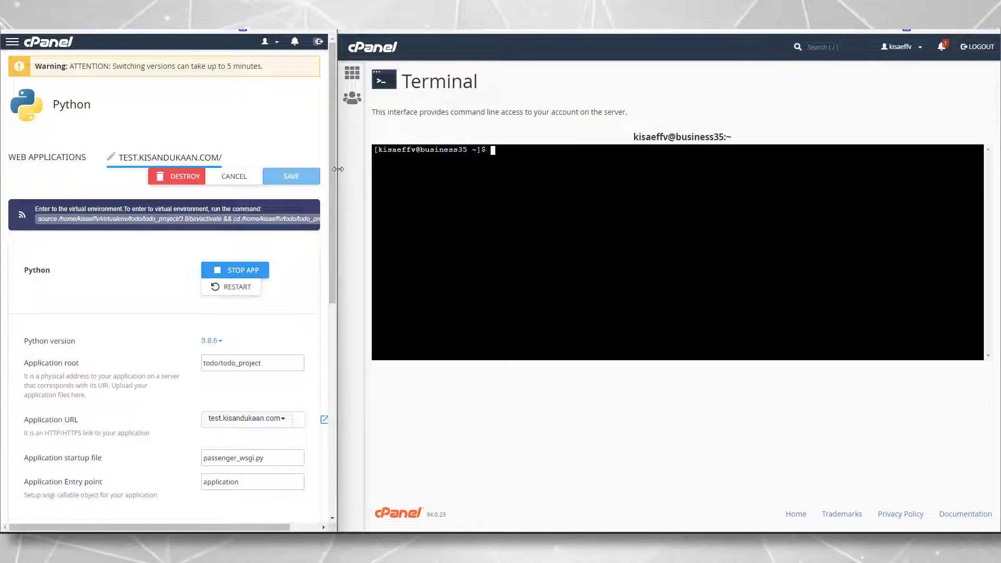
pyautogui.moveTo(336, 169); pyautogui.dragTo(496, 164)
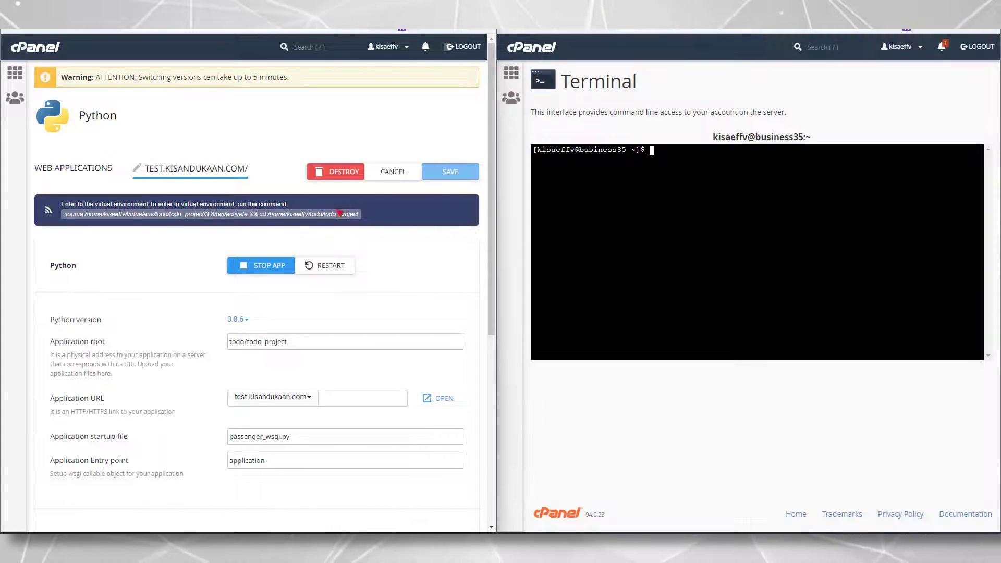
pyautogui.click(336, 216)
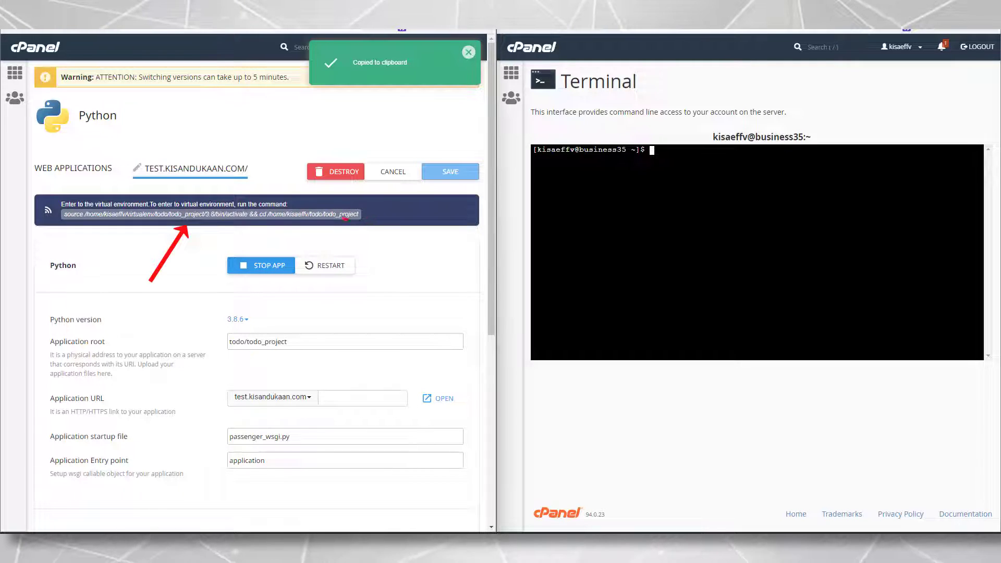
pyautogui.click(520, 215)
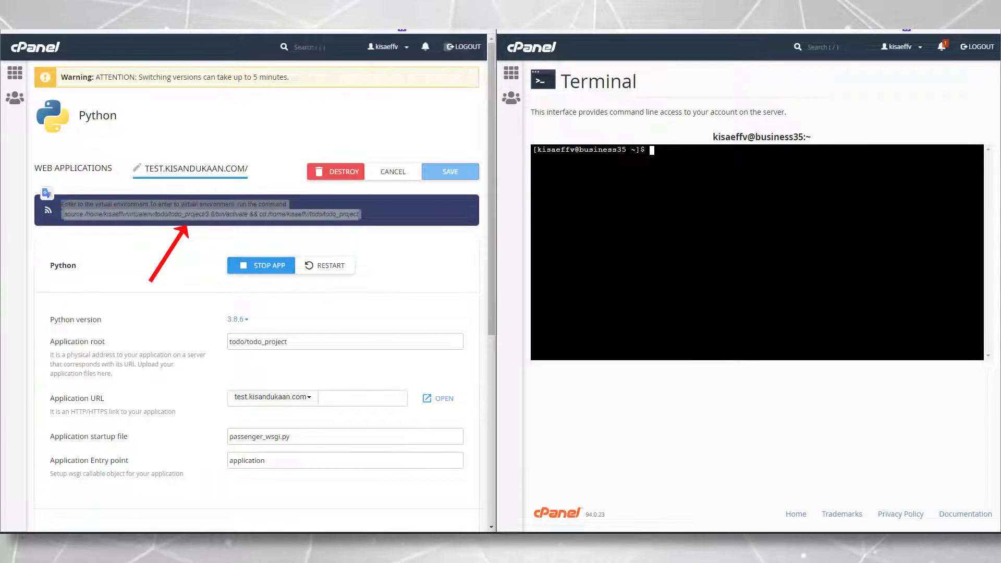
pyautogui.hotkey('ctrl', 'v')
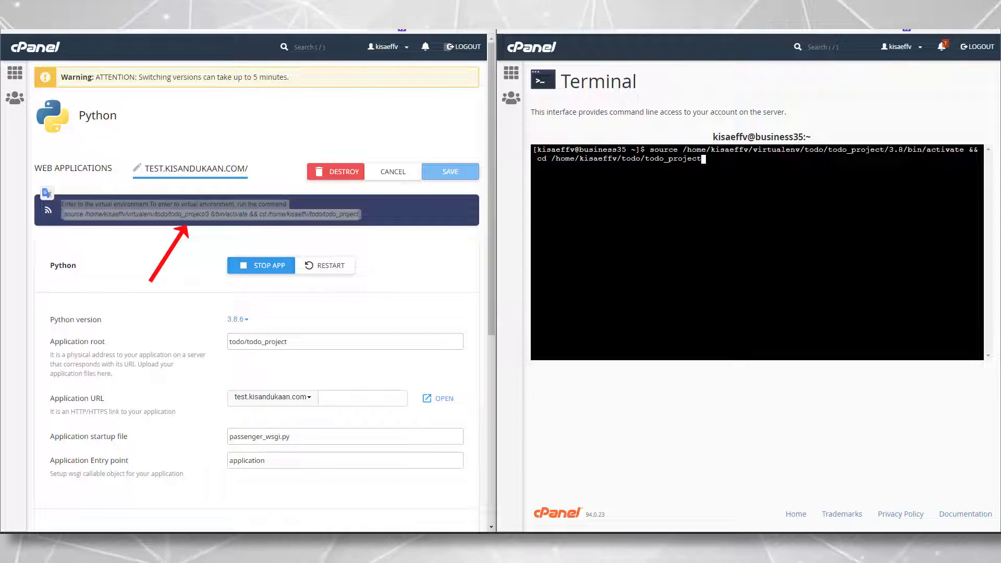
pyautogui.press('Return')
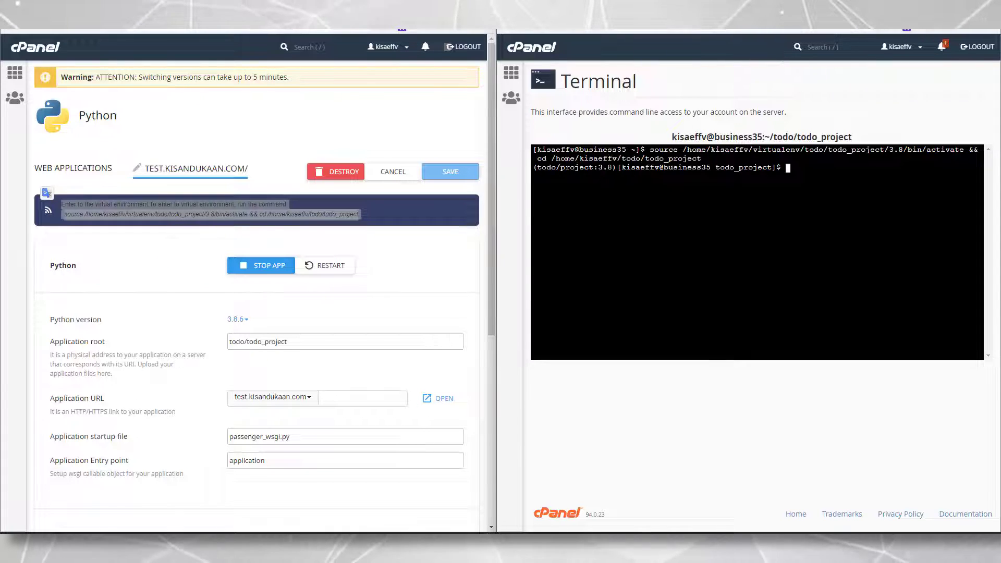
# Run 'python manage.py collectstatic' in the activated environment
pyautogui.moveTo(612, 168); pyautogui.dragTo(527, 174)
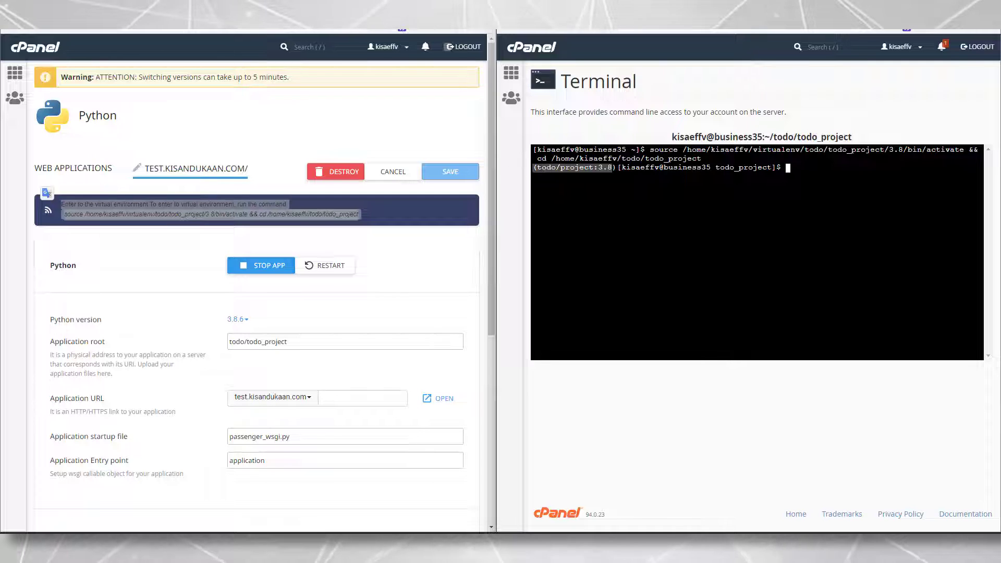
pyautogui.doubleClick(740, 168)
pyautogui.click(740, 168)
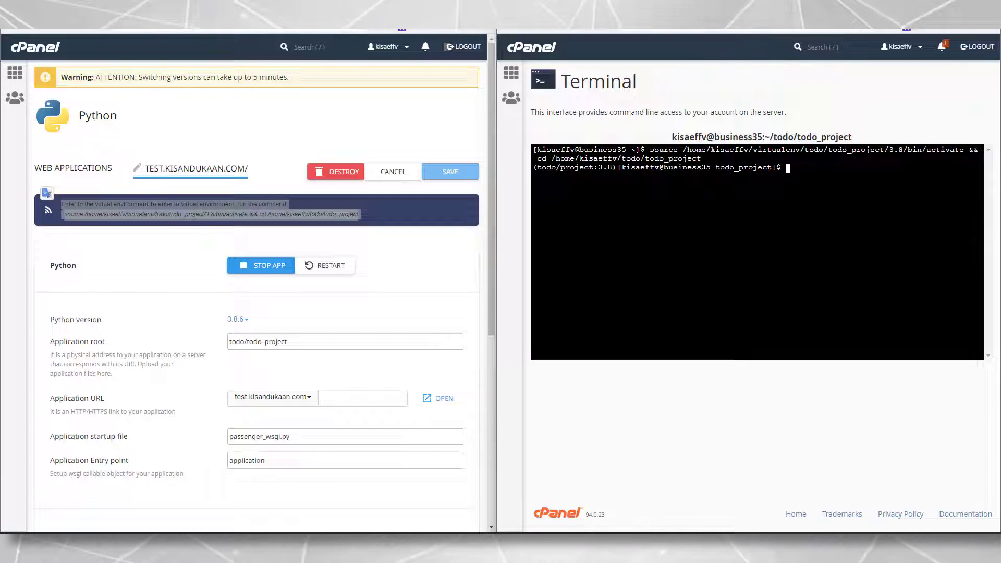
pyautogui.write('python mabn')
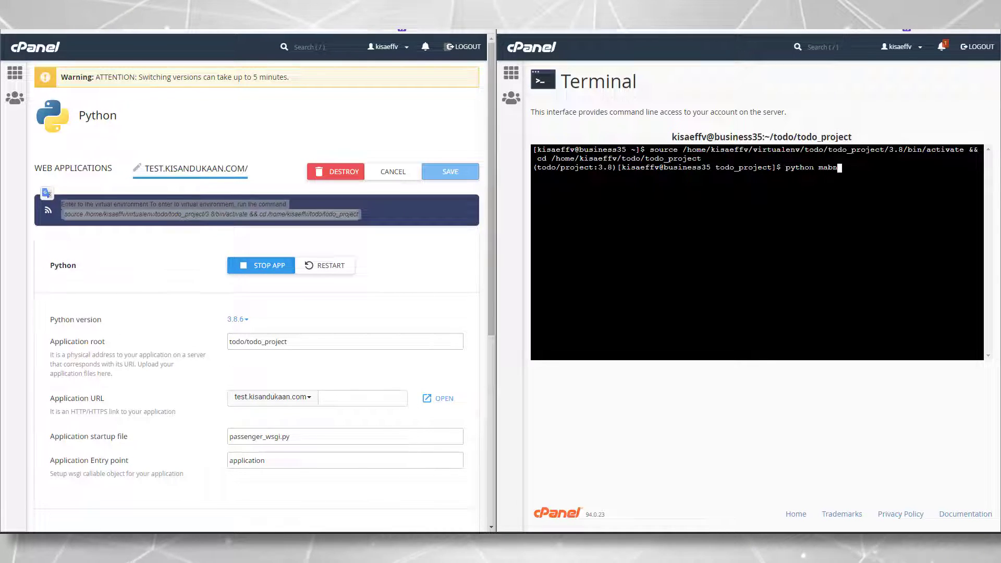
pyautogui.write('a')
pyautogui.press('BackSpace')
pyautogui.press('BackSpace')
pyautogui.press('BackSpace')
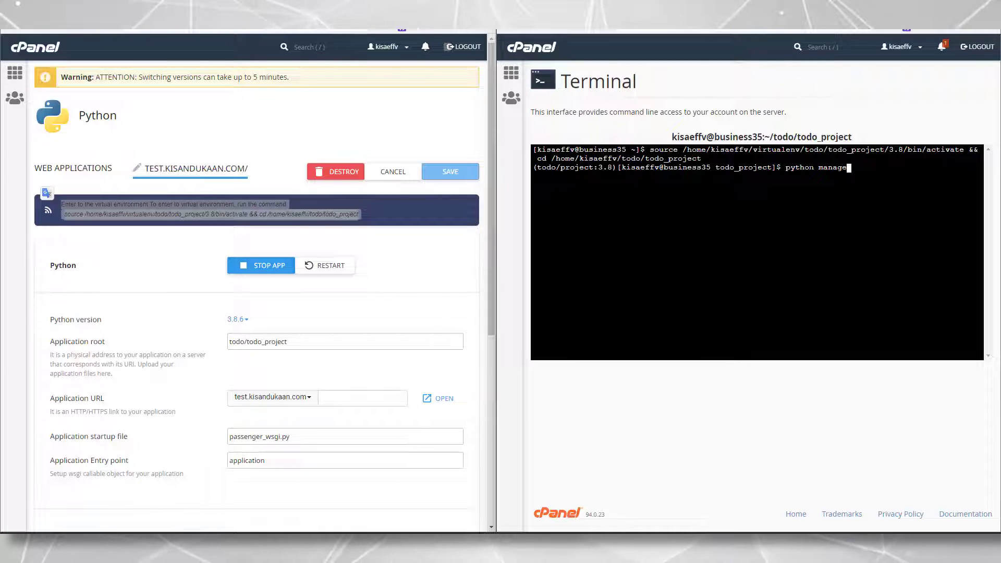
pyautogui.write('nage.py collectstatic')
pyautogui.press('Return')
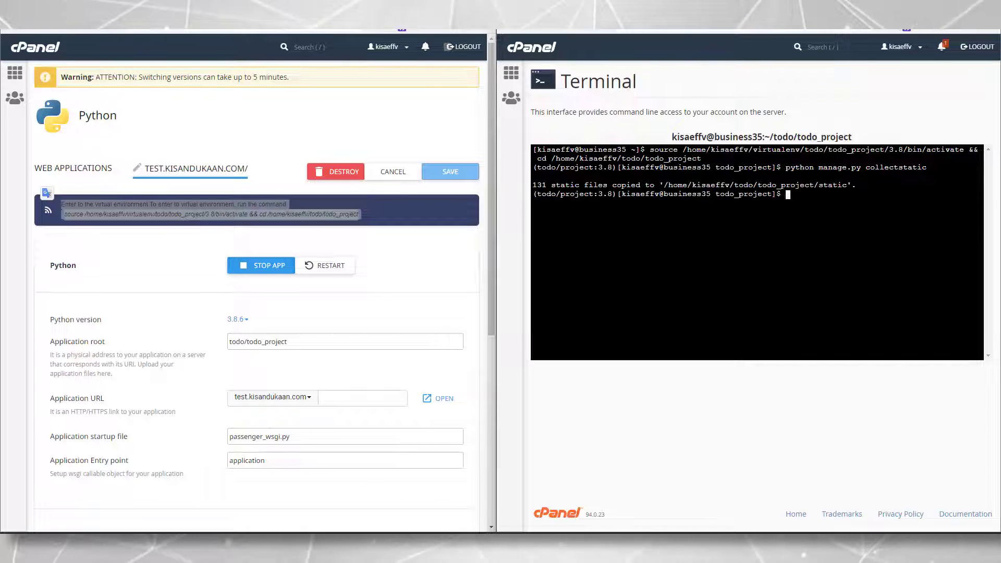
# Reload the Task manager site and check the styled description and priority fields
pyautogui.moveTo(861, 177)
pyautogui.mouseDown()
pyautogui.moveTo(546, 185)
pyautogui.moveTo(856, 185)
pyautogui.mouseUp()
pyautogui.click(857, 185)
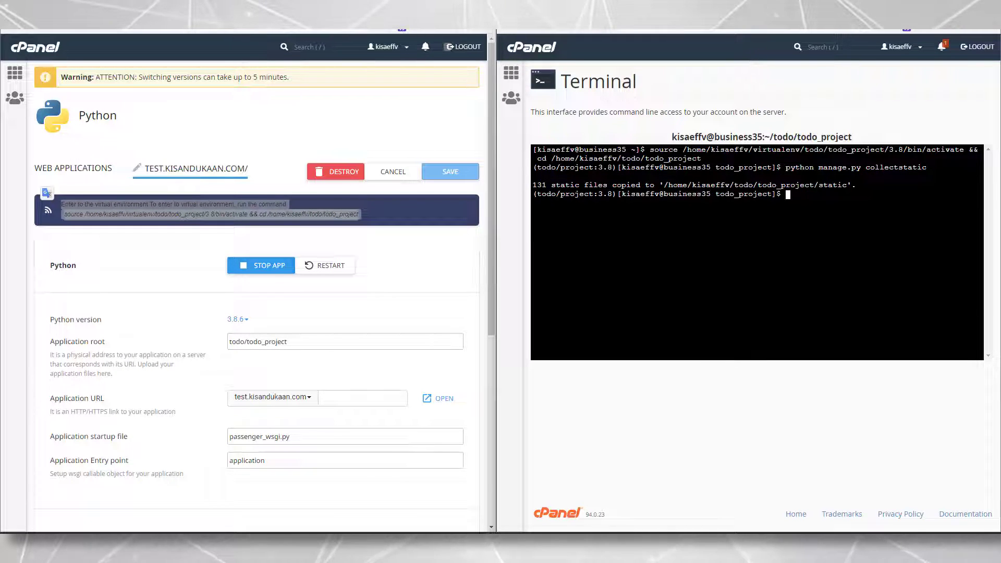
pyautogui.click(49, 33)
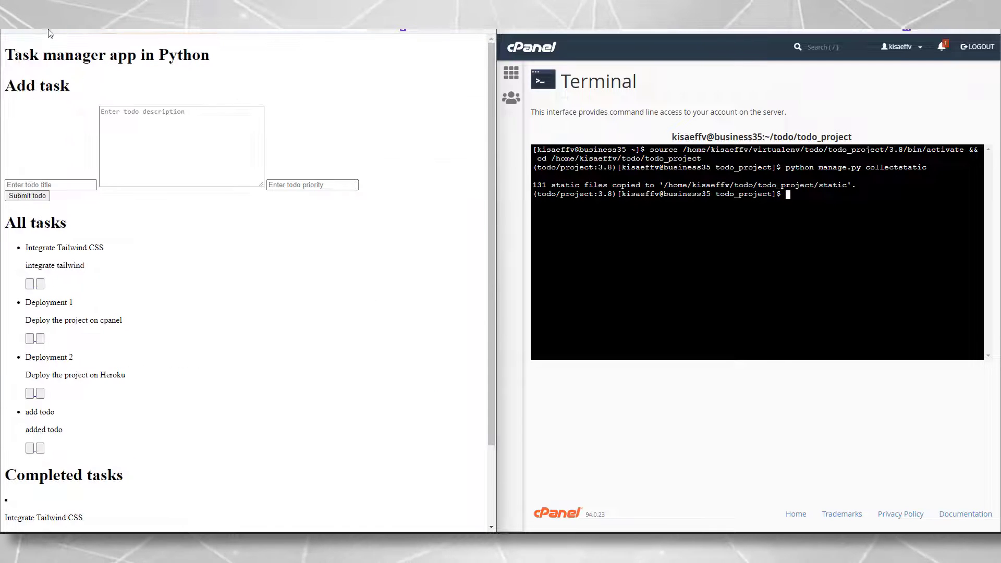
pyautogui.press('F5')
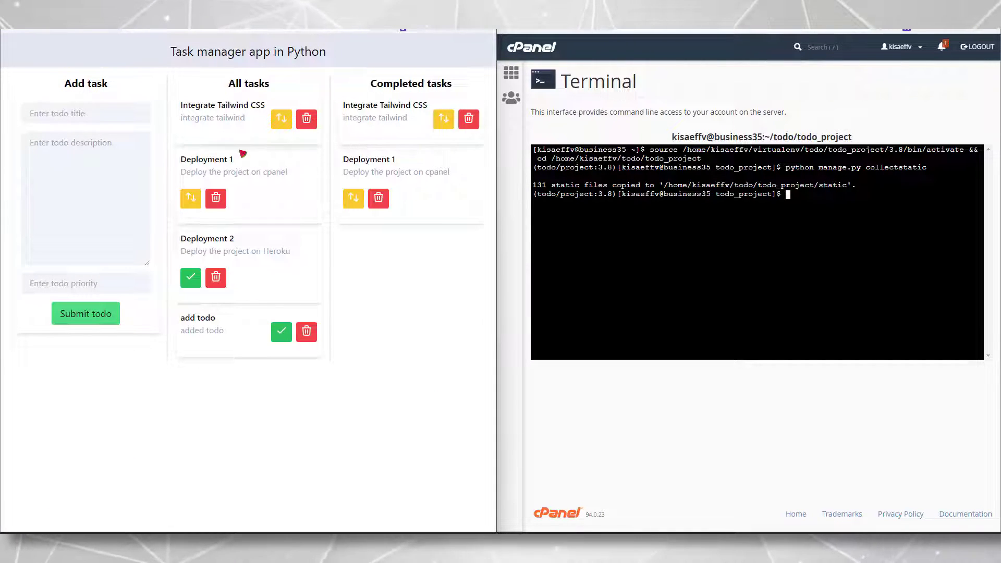
pyautogui.click(83, 210)
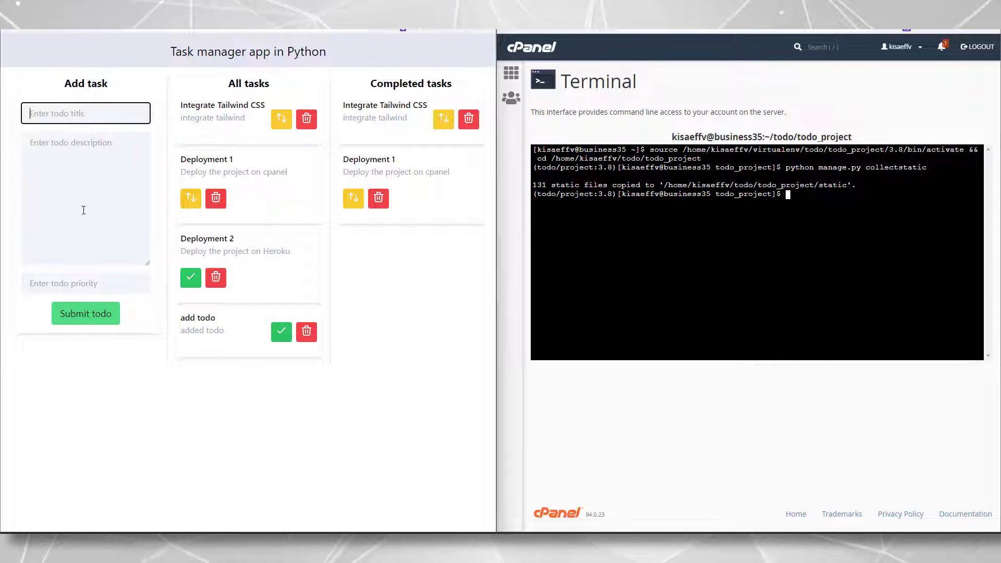
pyautogui.click(94, 288)
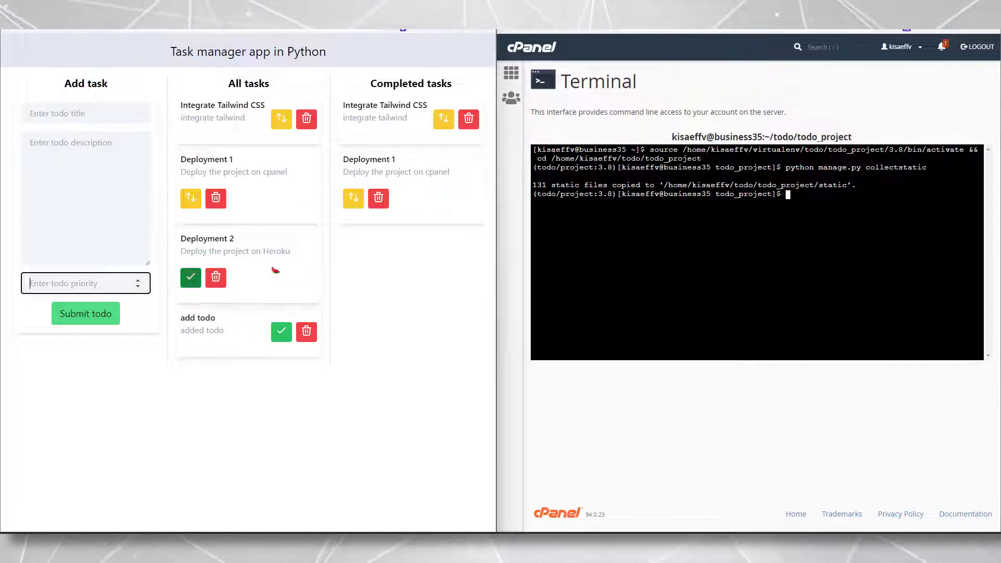
# Log into Django admin at /admin with the saved login, then return to the site
pyautogui.hotkey('ctrl', 'l')
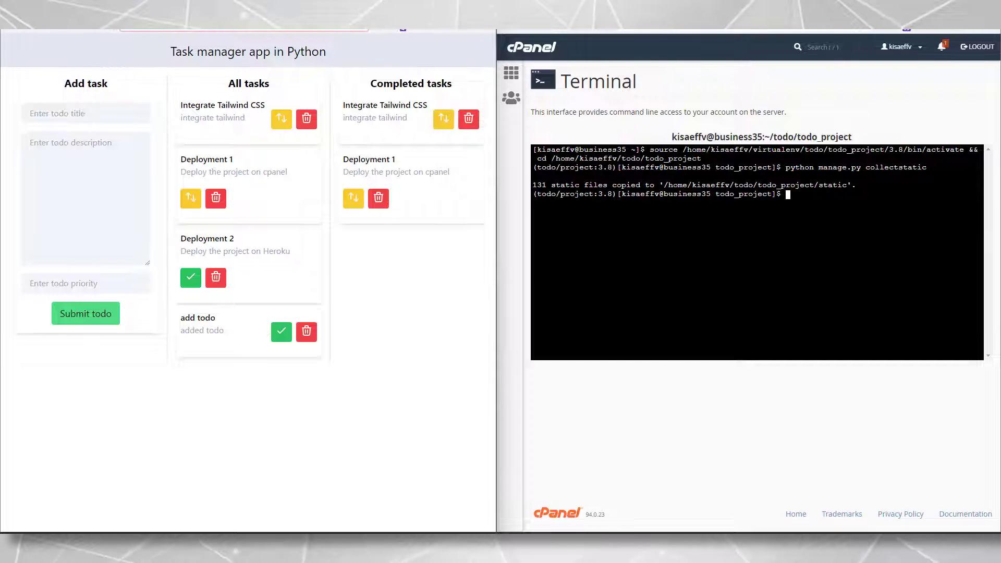
pyautogui.click(83, 283)
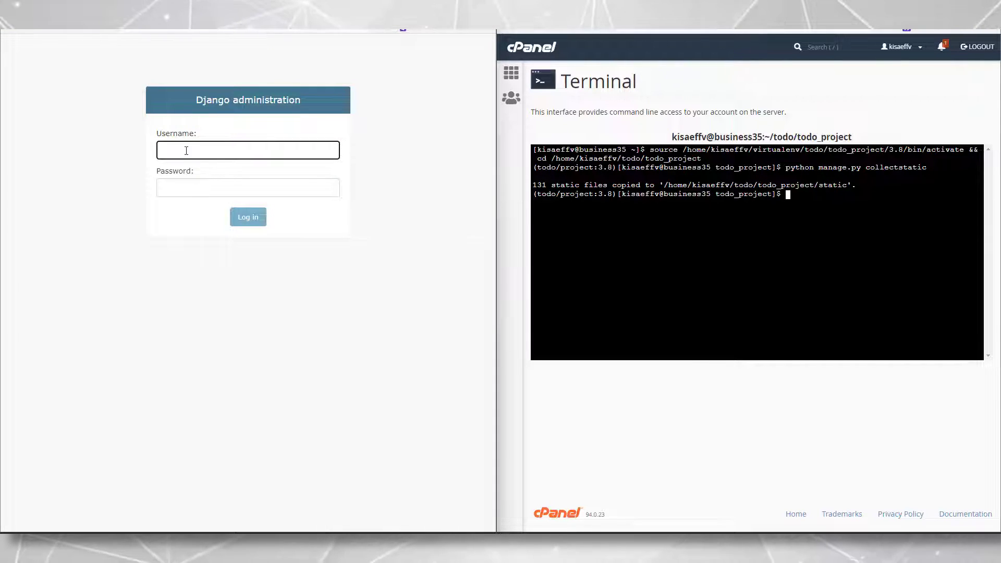
pyautogui.click(185, 150)
pyautogui.click(194, 185)
pyautogui.click(248, 216)
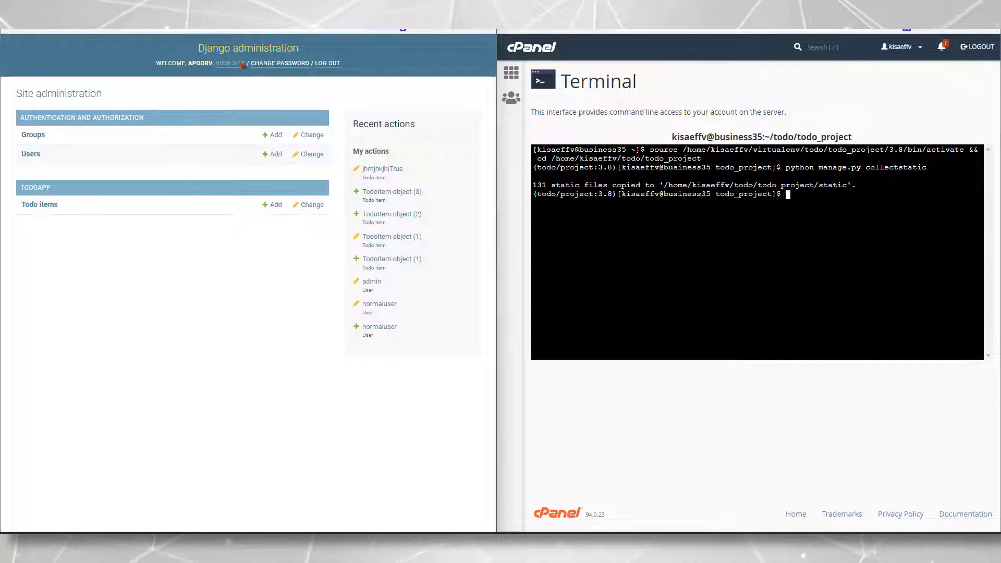
pyautogui.click(242, 63)
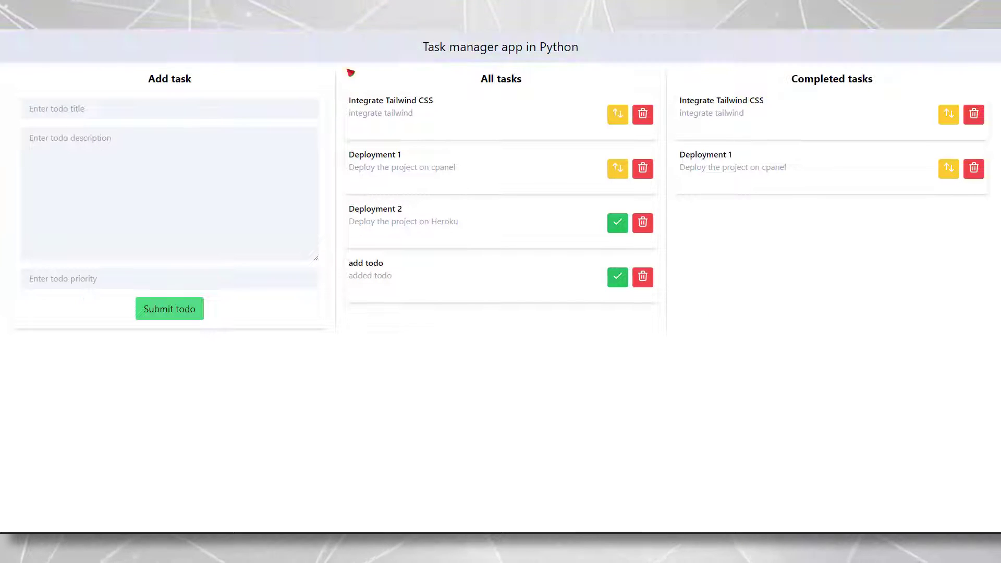
# Mark Deployment 1 not completed, then confirm DEBUG = False in settings.py and save it
pyautogui.click(616, 167)
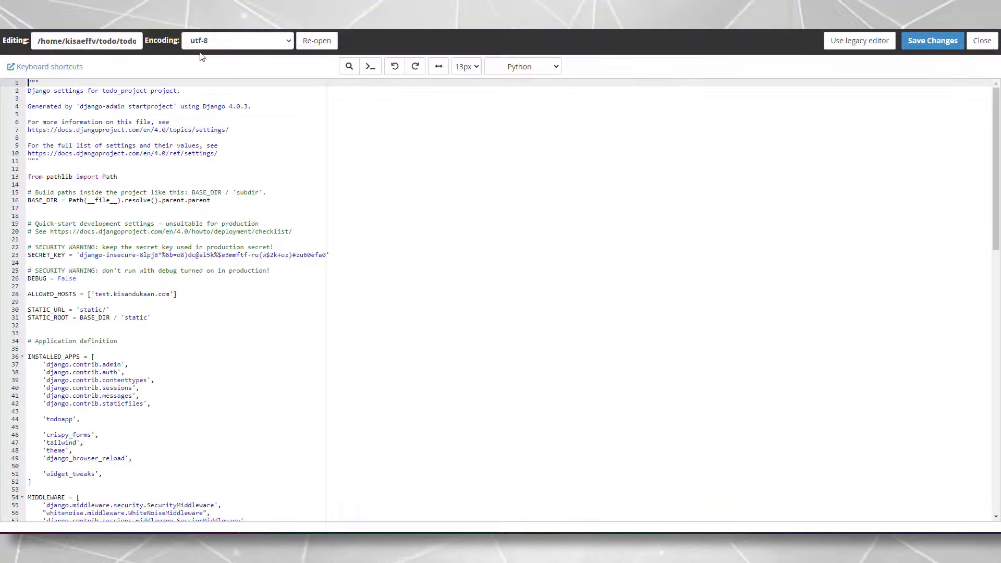
pyautogui.doubleClick(76, 278)
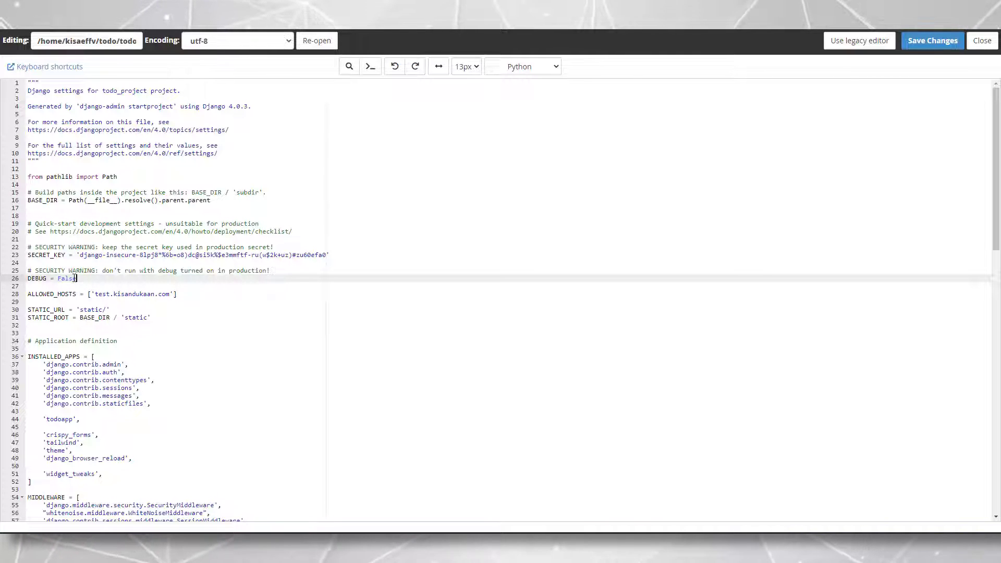
pyautogui.click(931, 41)
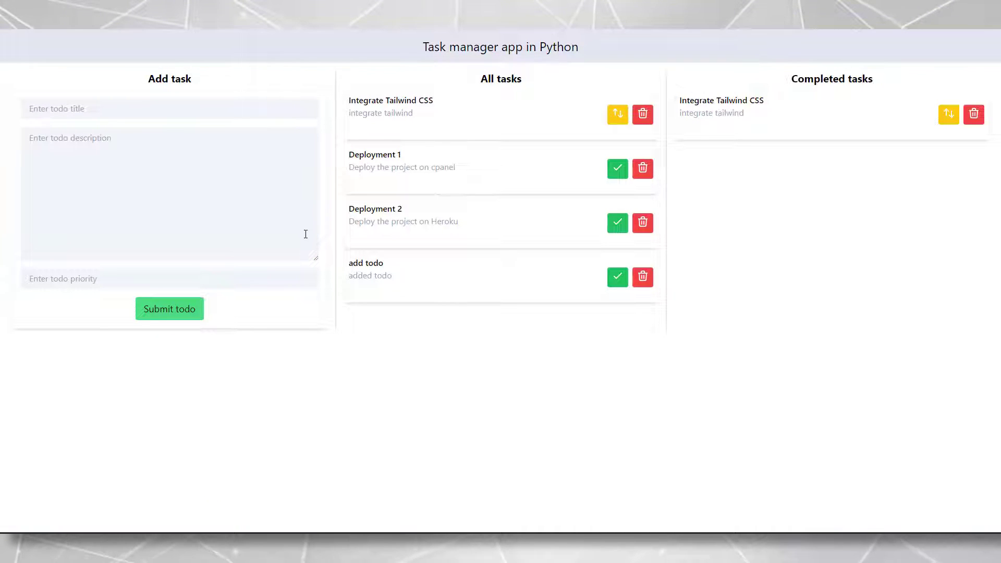
# Right-click the Task manager page, then dismiss the context menu
pyautogui.rightClick(490, 386)
pyautogui.click(730, 259)
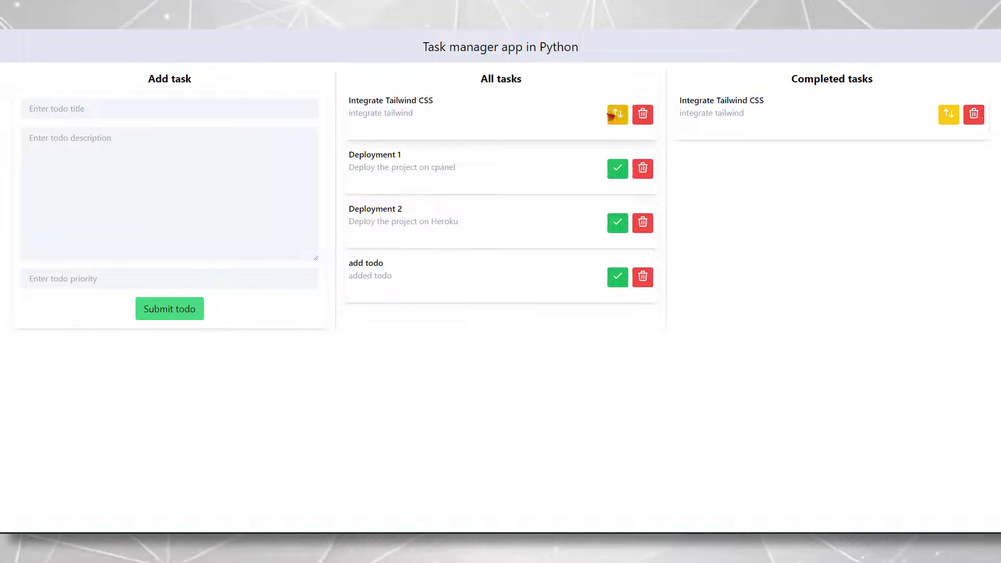